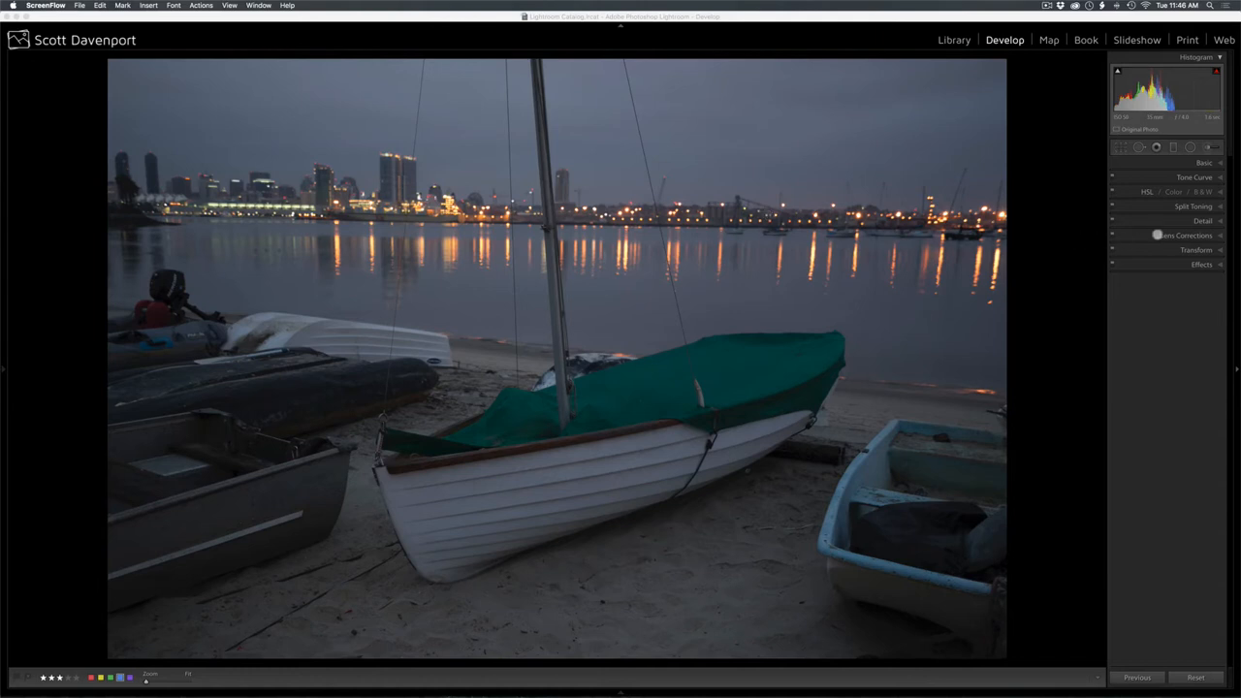
Enable the lens profile corrections for the photo.
left_click(1162, 236)
left_click(1125, 273)
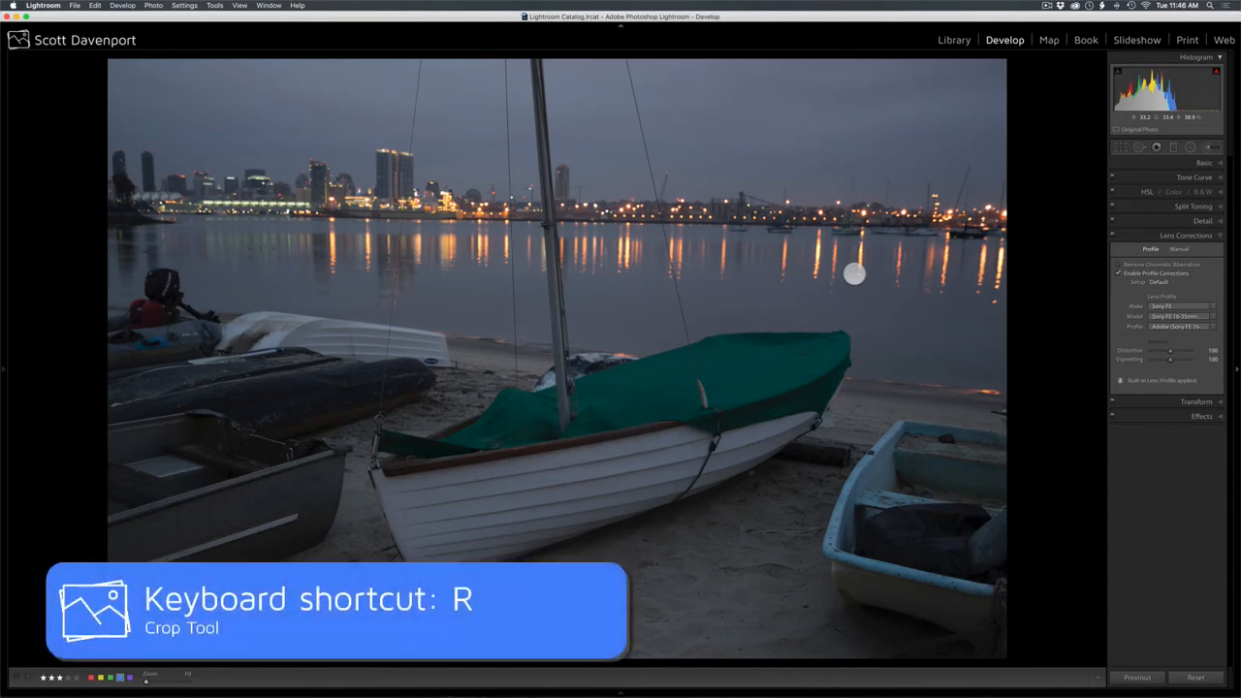
Straighten the photo by levelling it along the far shoreline.
key("r")
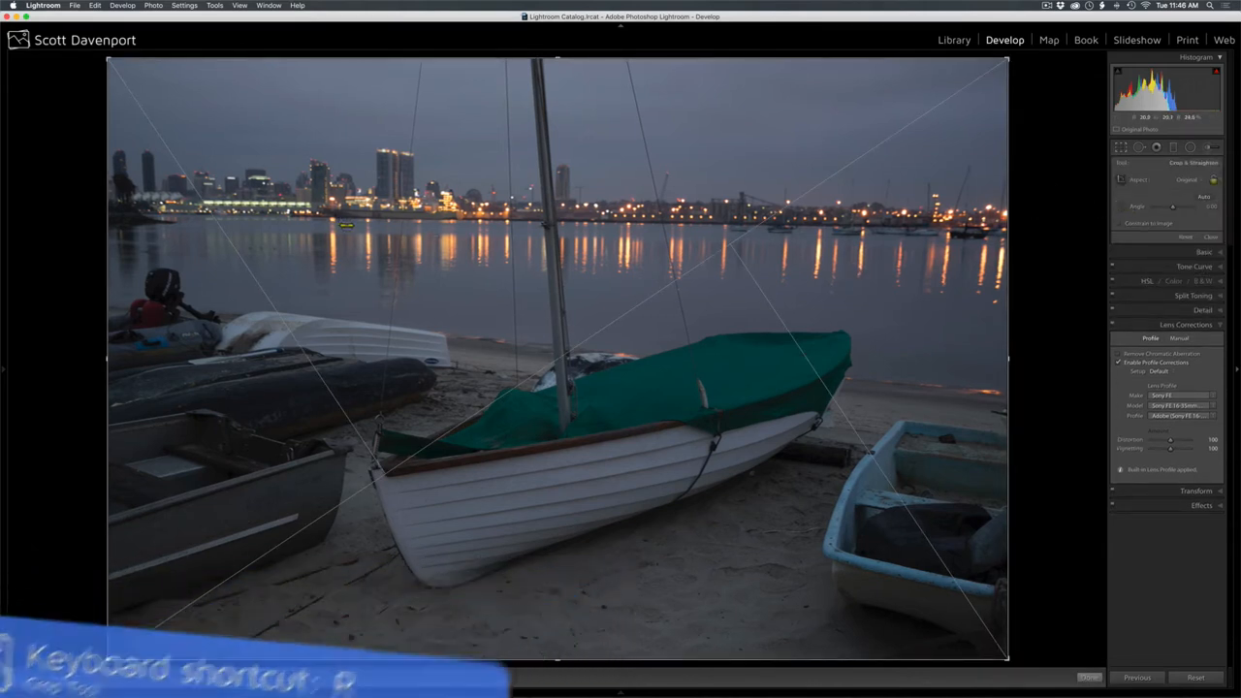
left_click_drag(374, 211, 828, 224)
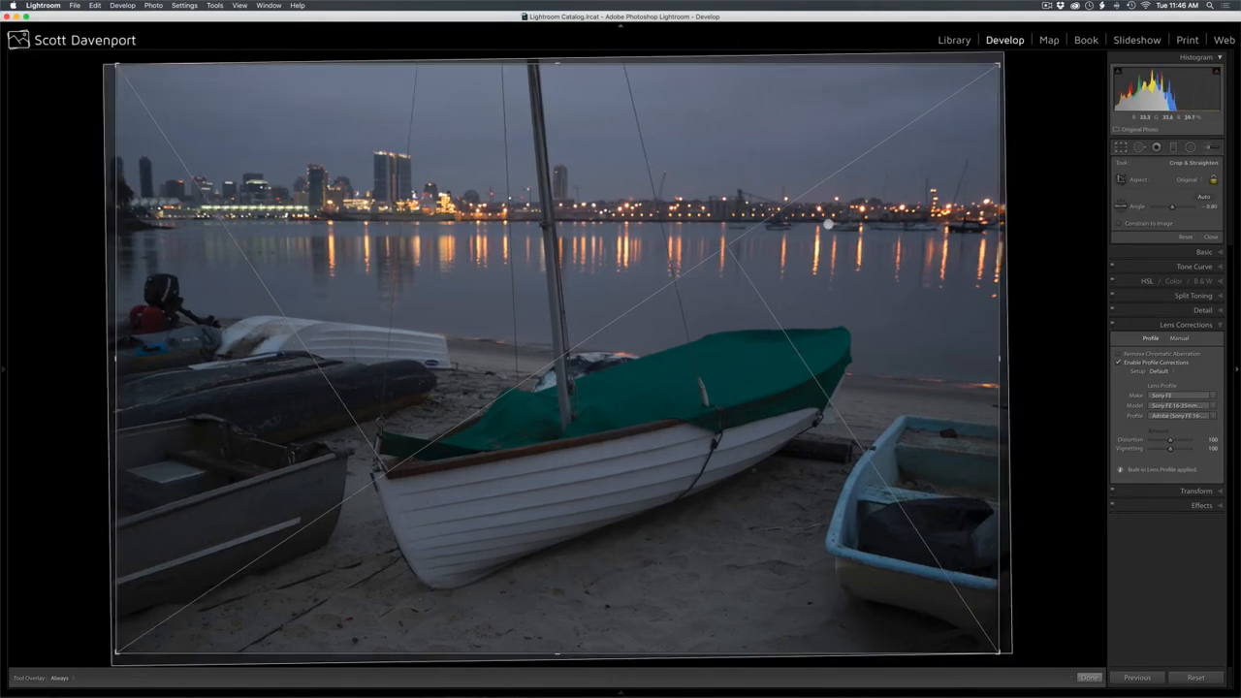
key("r")
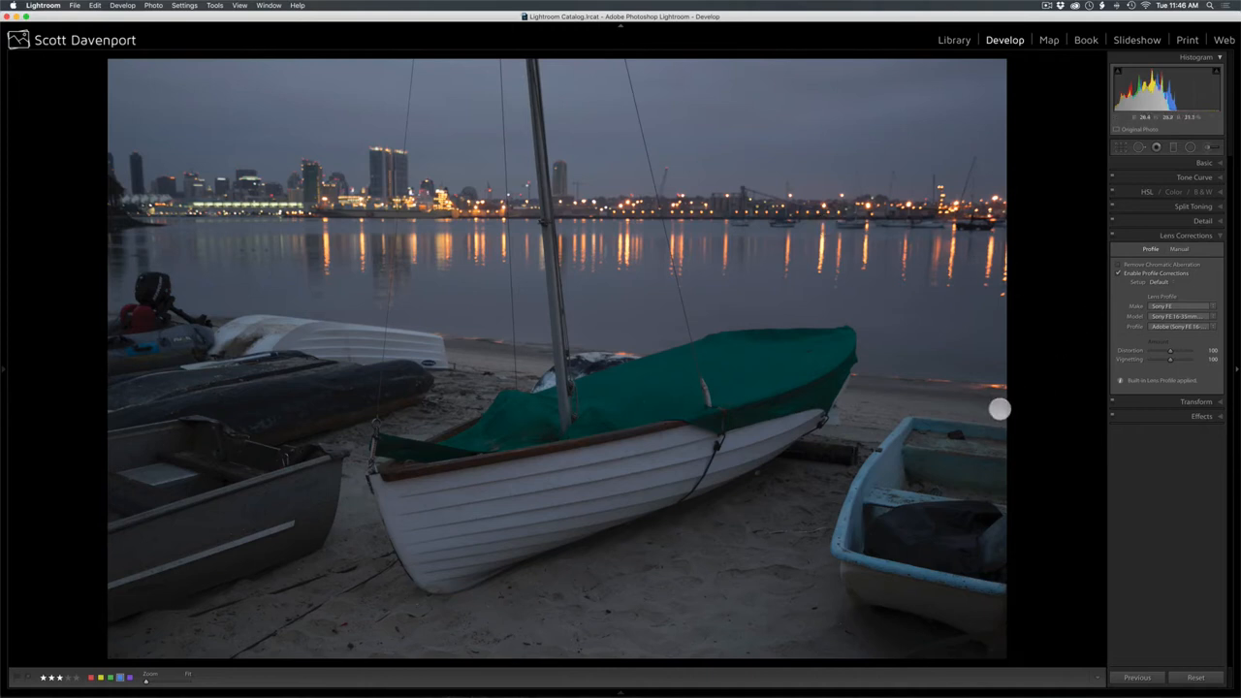
Tighten the crop slightly around the boats, keeping the original aspect ratio, and apply it.
key("r")
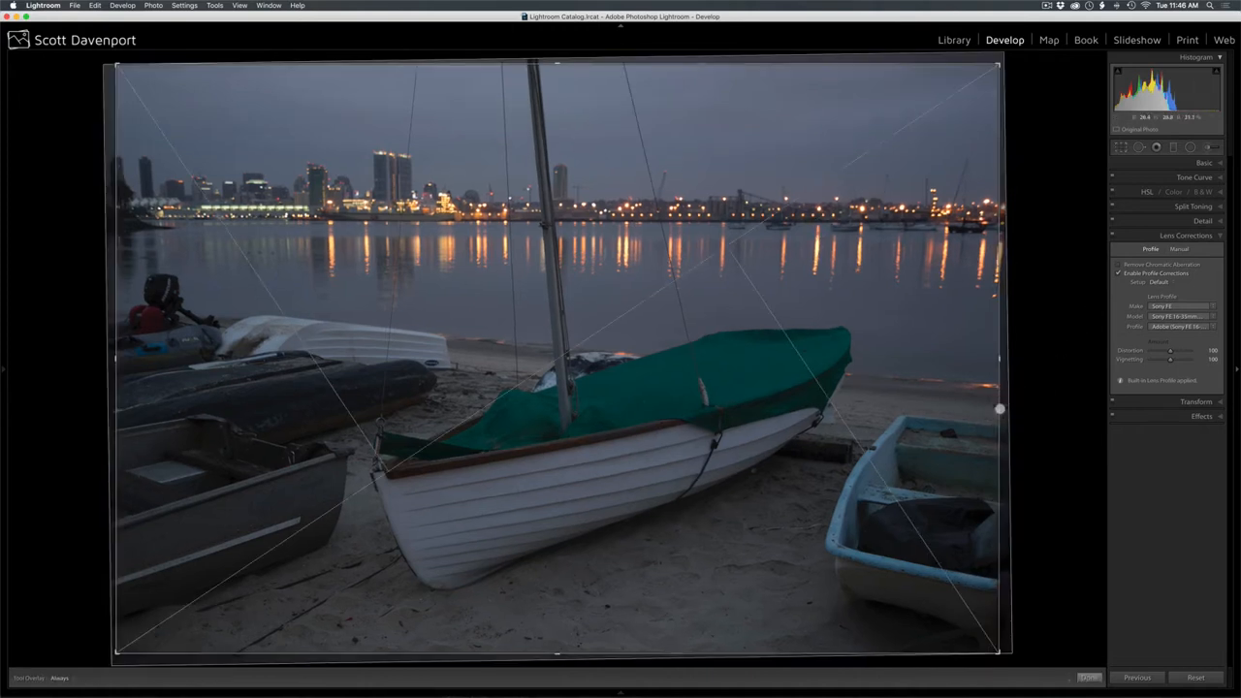
left_click_drag(1000, 358, 996, 357)
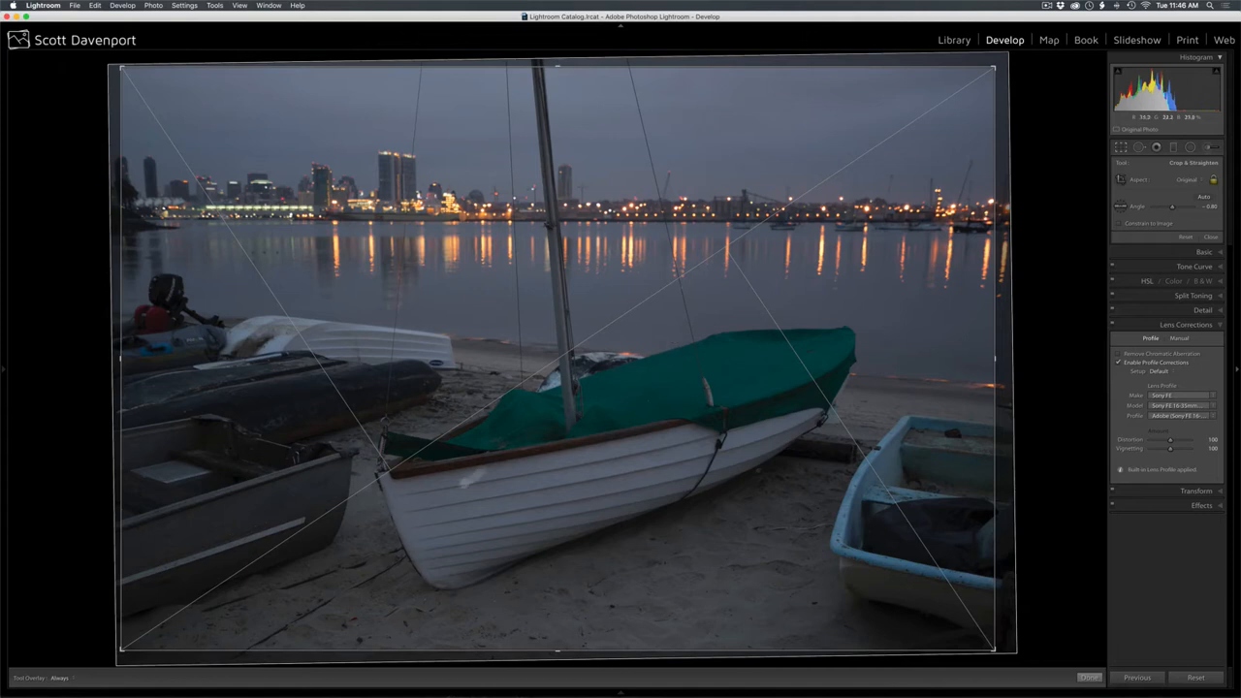
left_click_drag(124, 648, 125, 643)
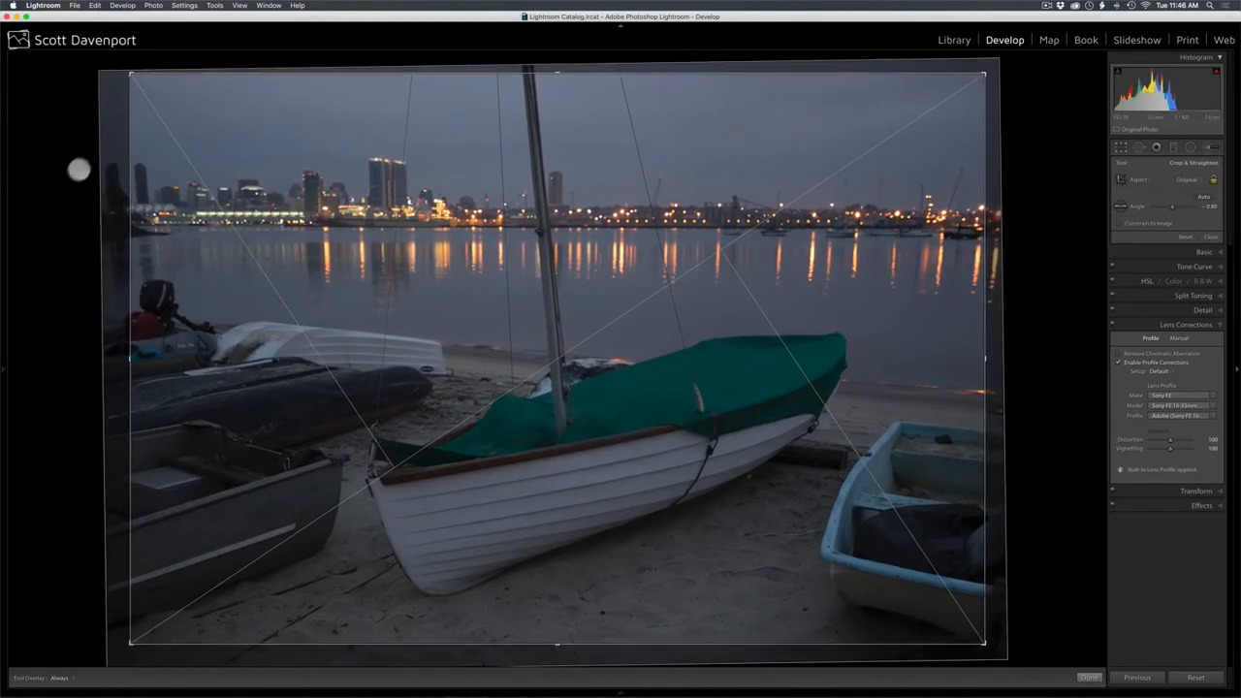
key("Return")
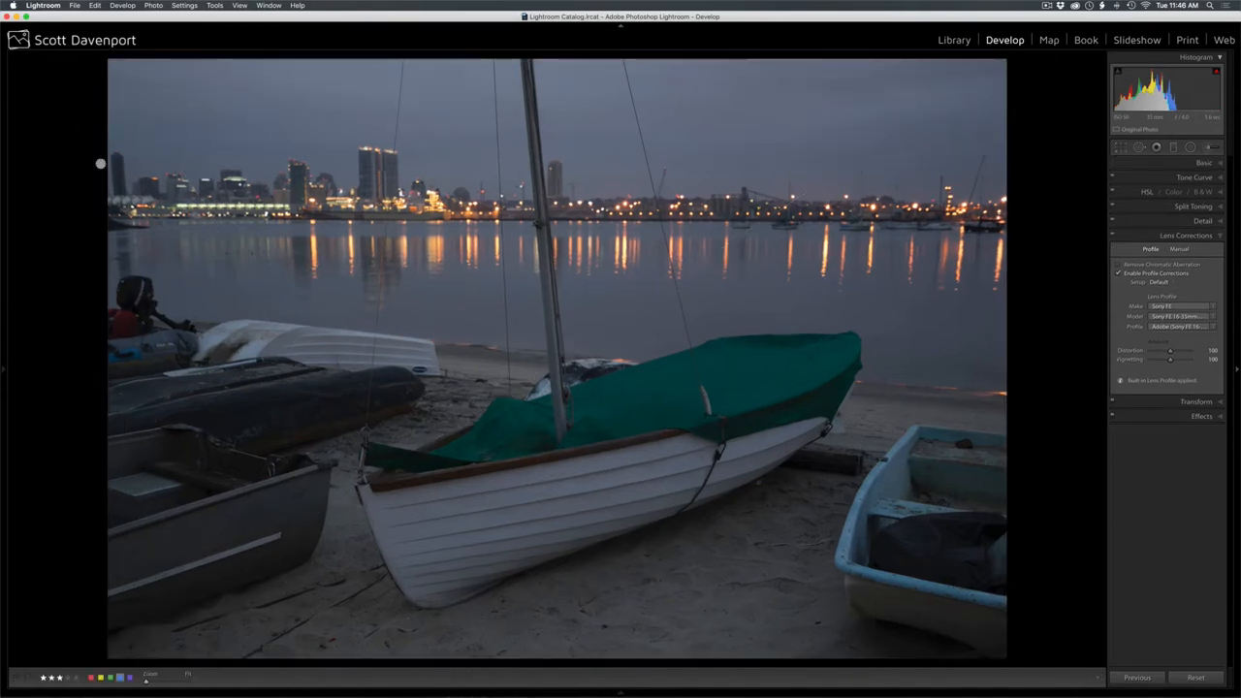
Check for spots with Visualize Spots and heal one beside the mast top, sampling from the sky beyond the rigging line.
key("q")
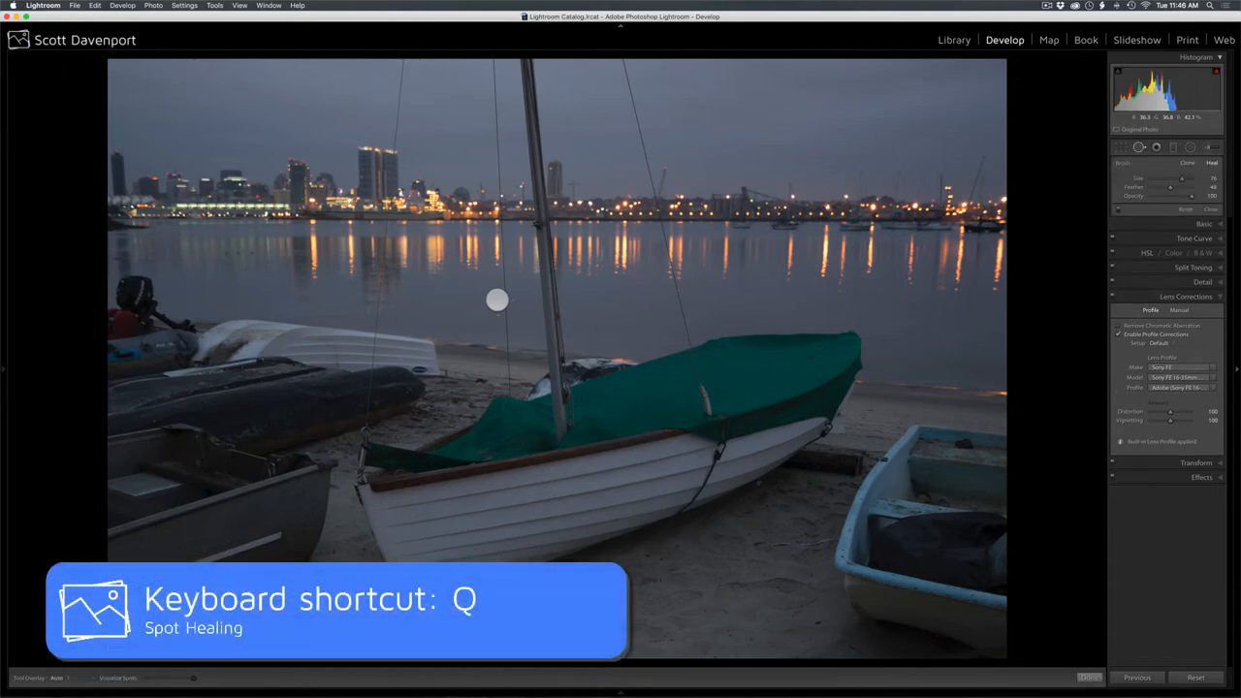
key("a")
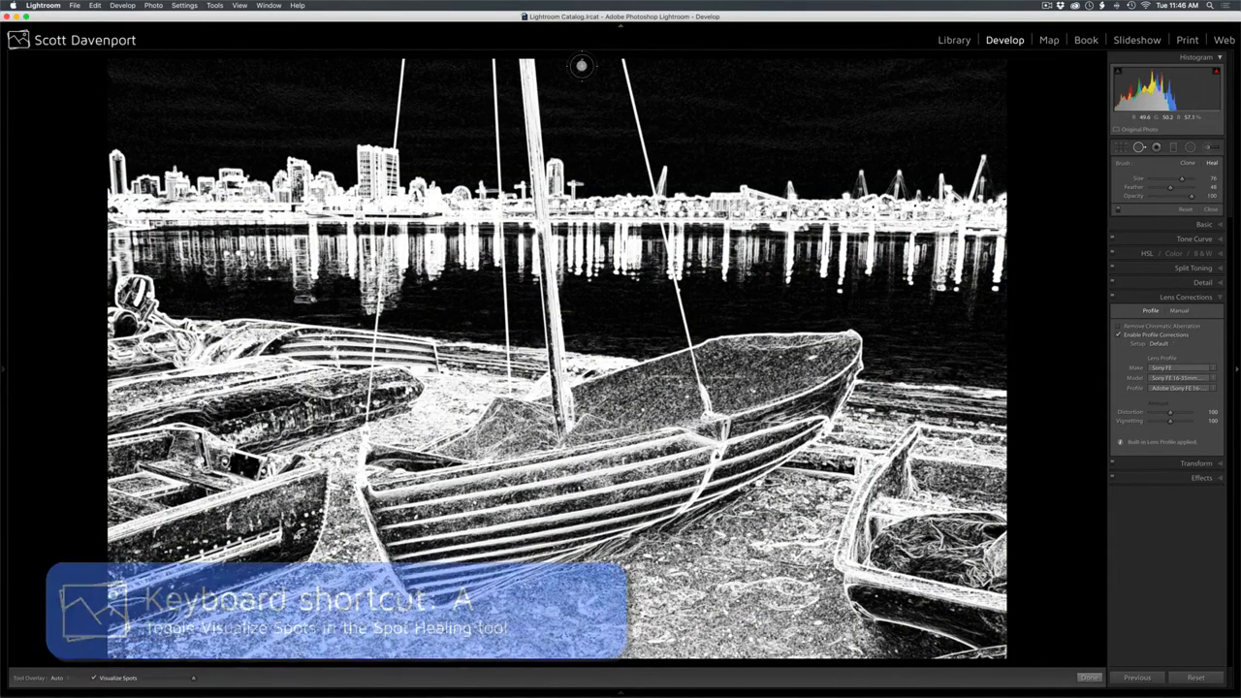
left_click(582, 65)
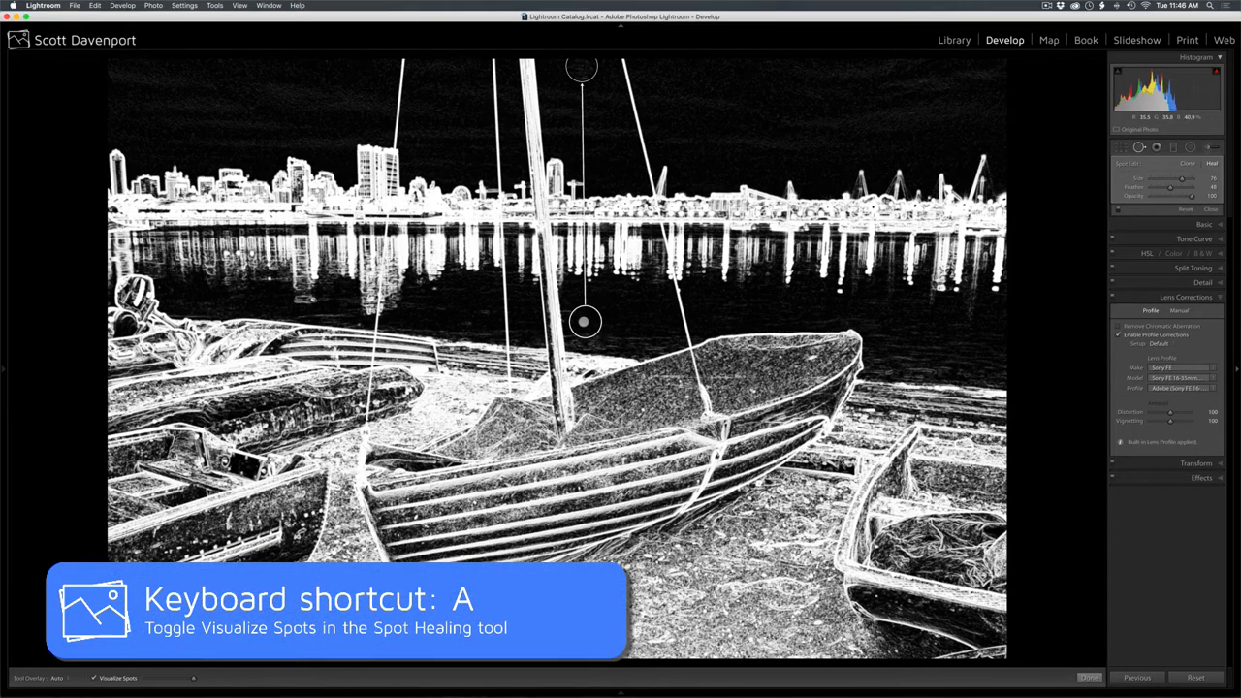
mouse_move(585, 321)
left_mouse_down()
mouse_move(665, 208)
mouse_move(698, 74)
left_mouse_up()
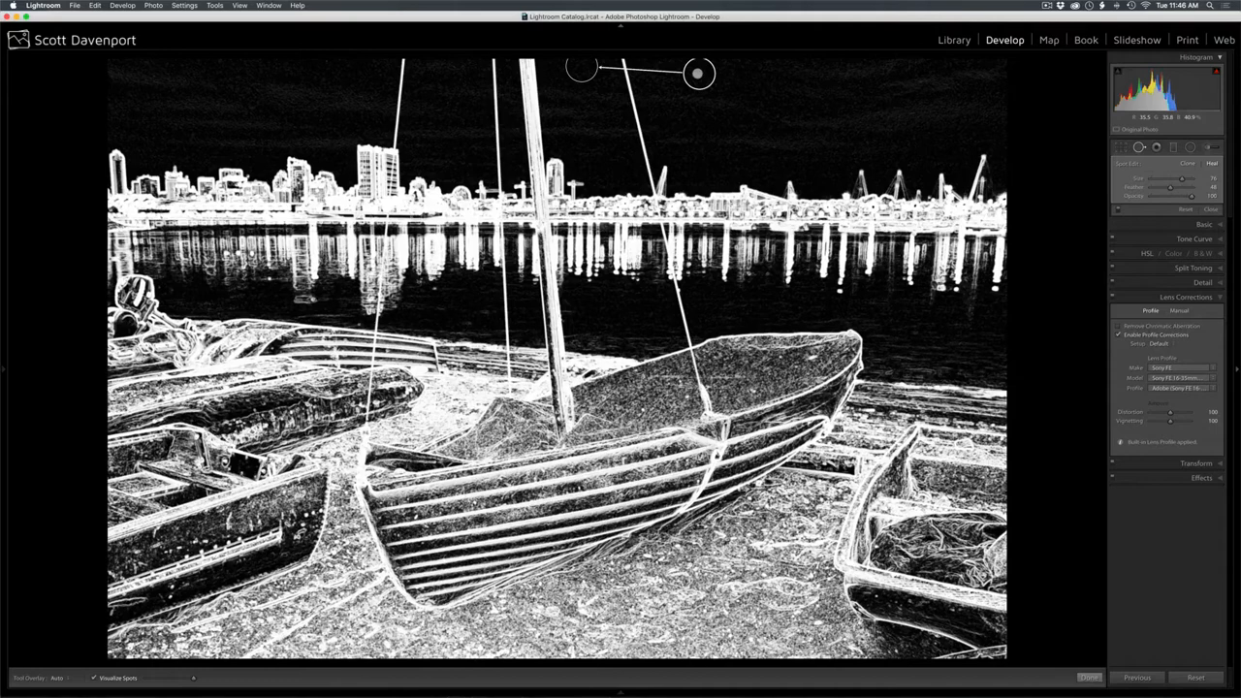
key("a")
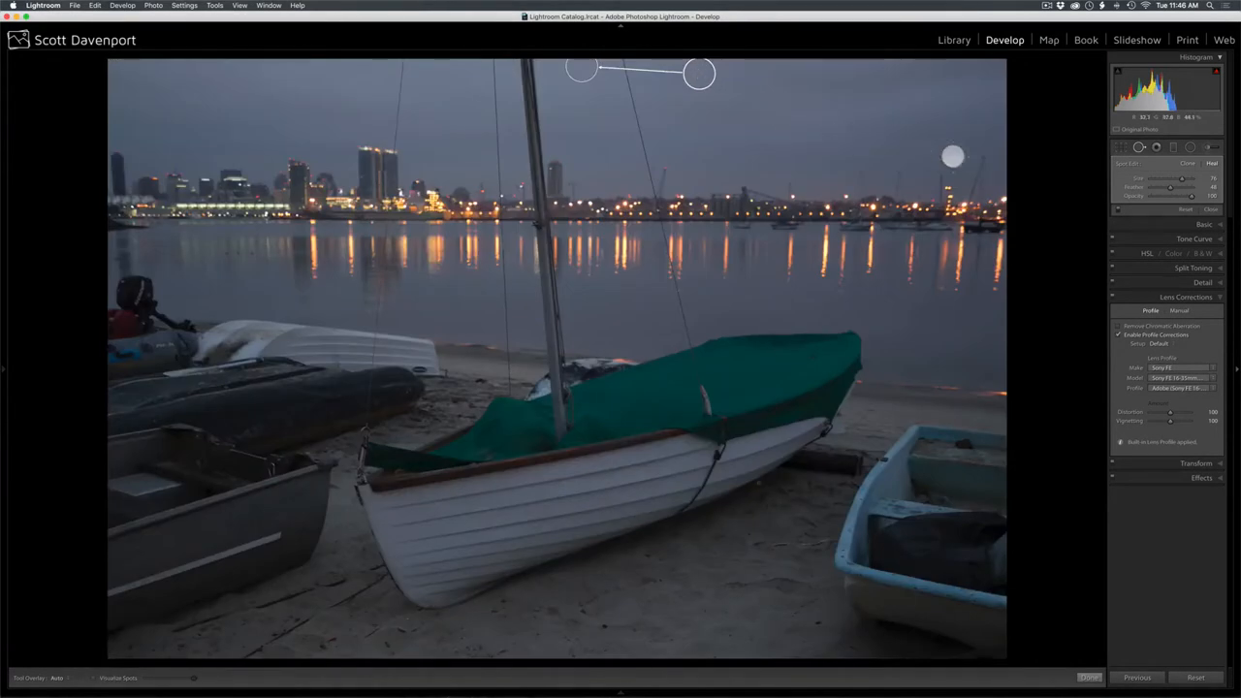
key("q")
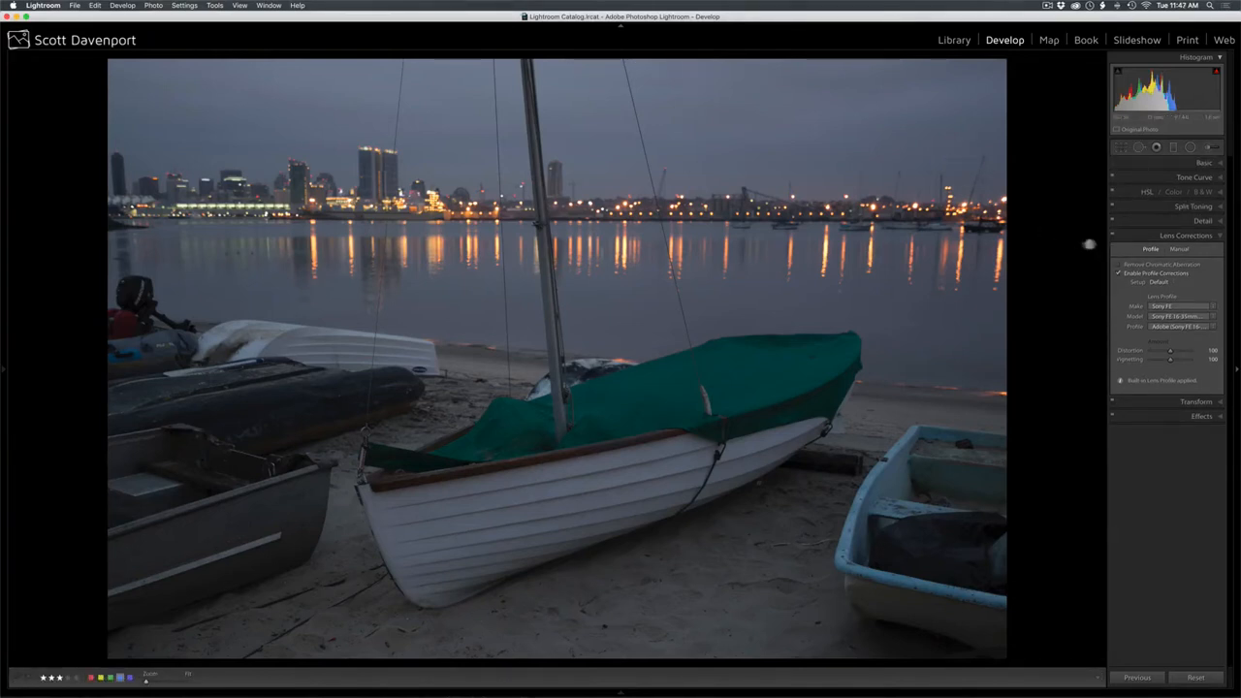
Toggle the clipping indicators and raise the photo's Exposure to +0.30.
left_click(1202, 163)
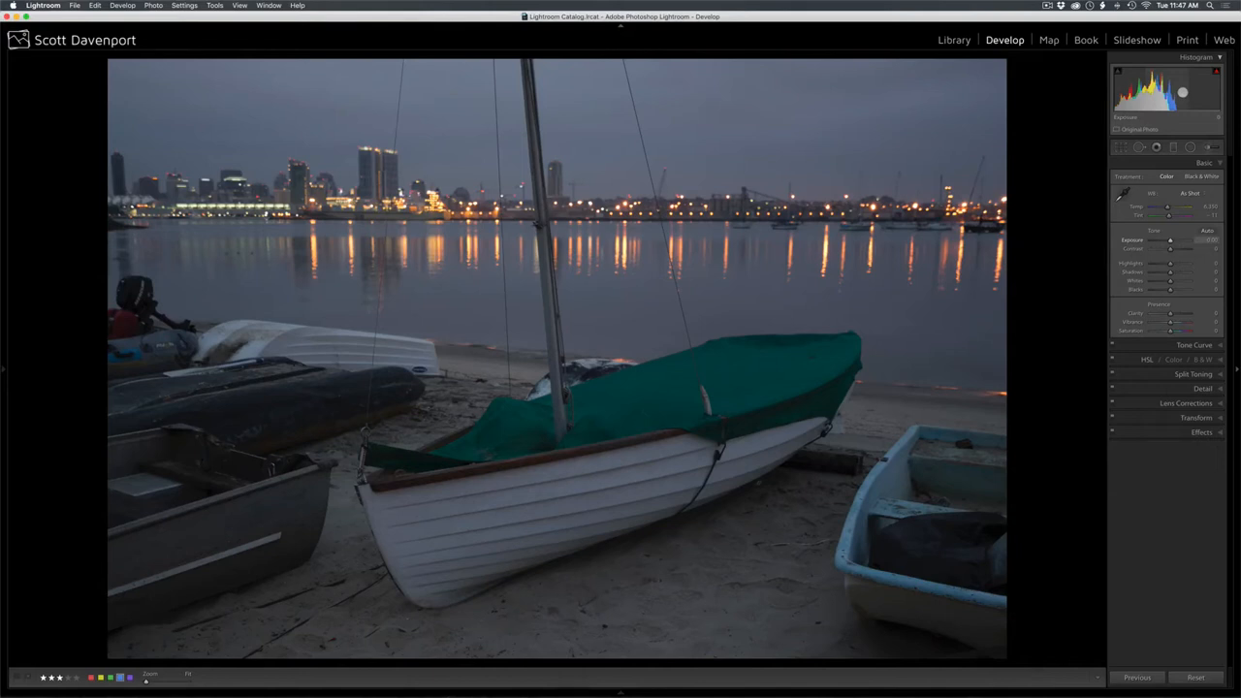
key("j")
left_click_drag(1171, 241, 1172, 240)
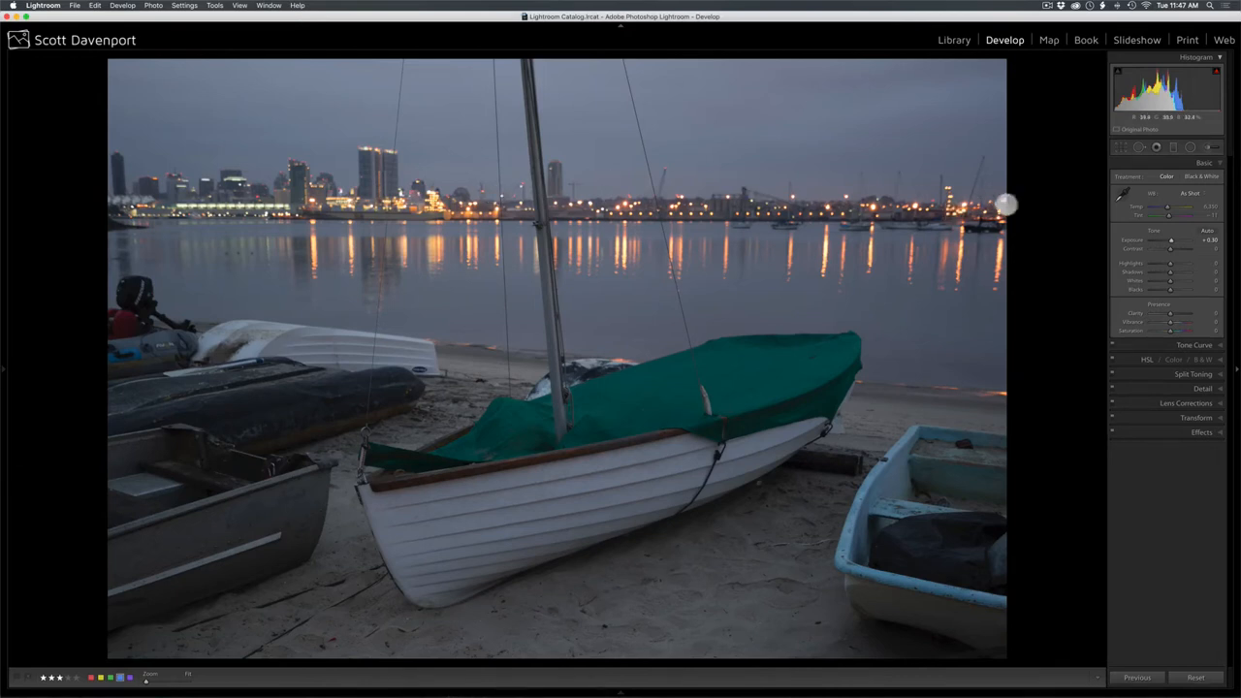
Sample the white hull of the main boat as the neutral for white balance and set the temperature to 7,556.
left_click(1122, 194)
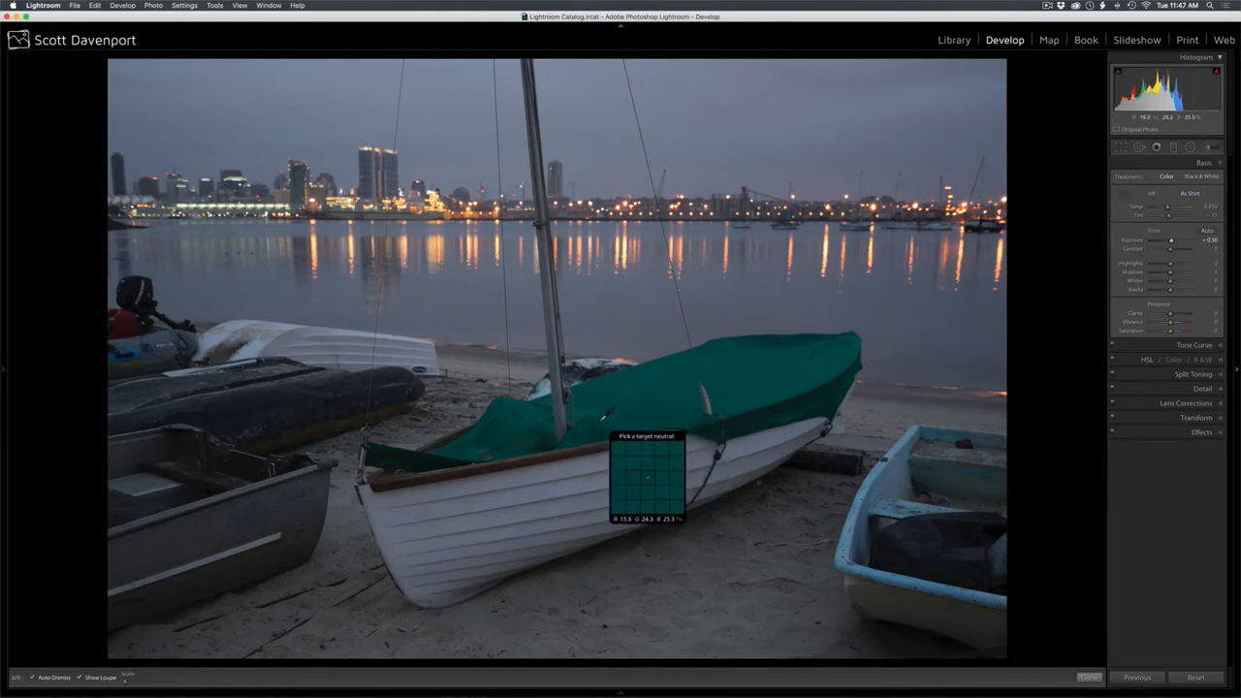
left_click(392, 516)
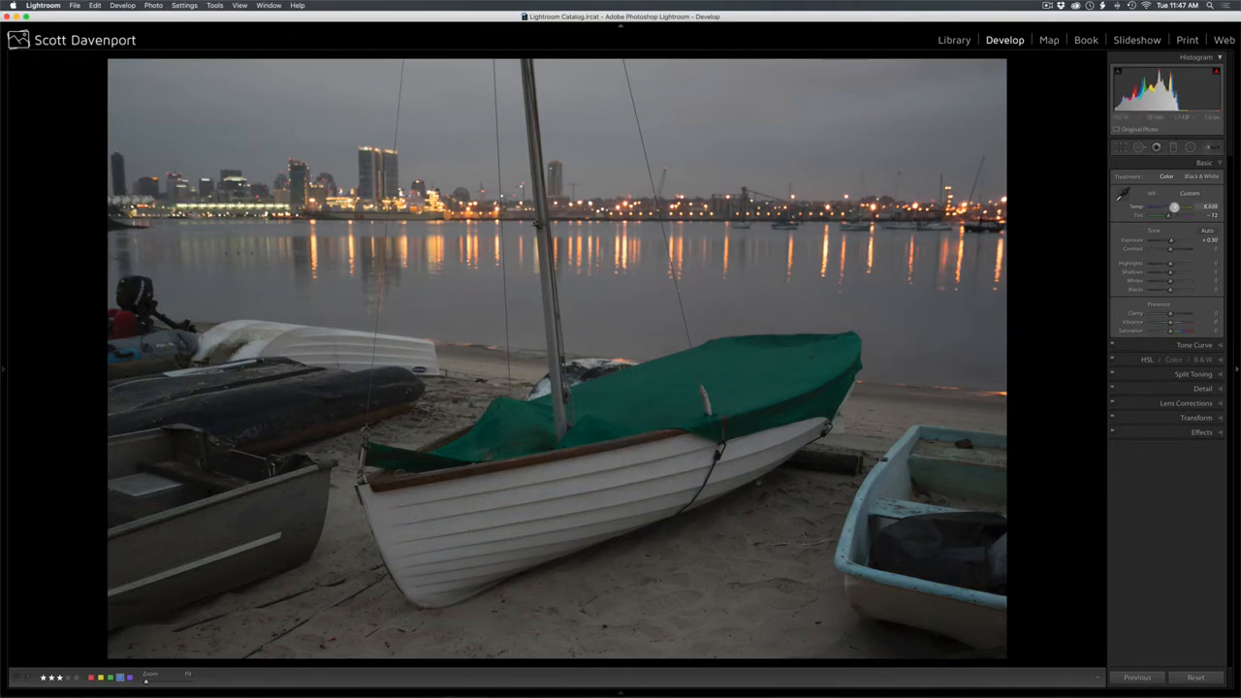
left_click_drag(1175, 206, 1172, 206)
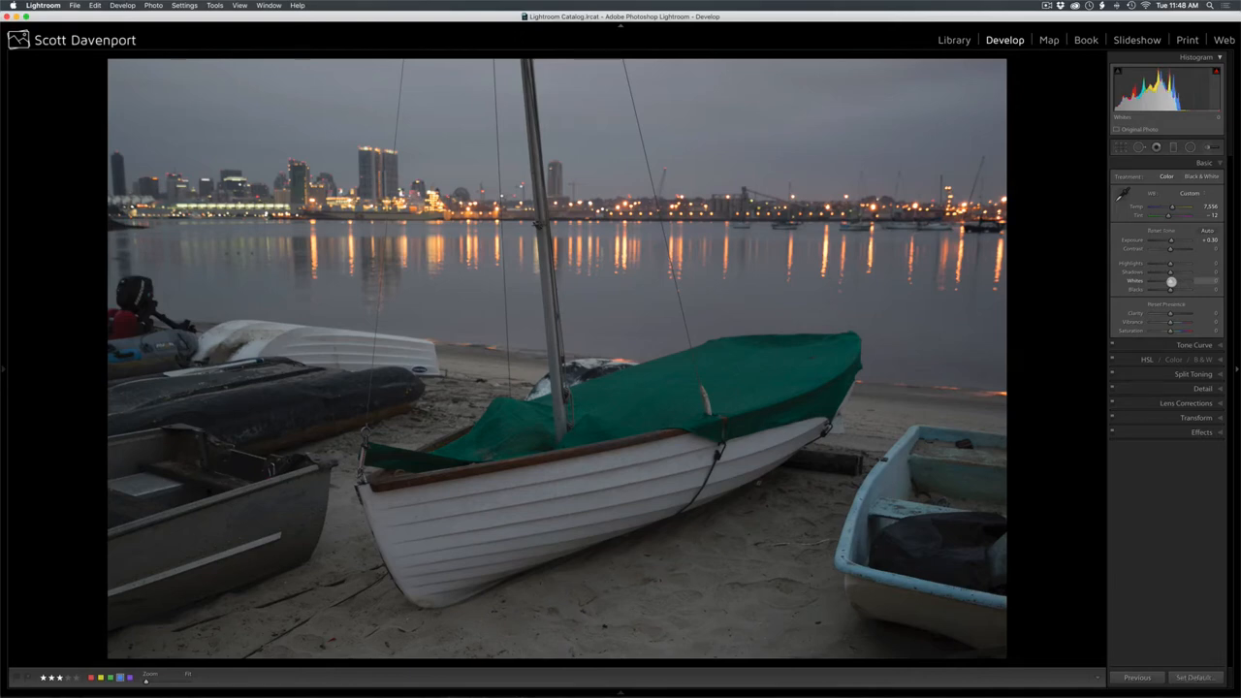
Using the clipping preview, set Whites to +8 and Blacks to -4.
left_click(1171, 281, "alt")
mouse_move(1171, 282)
left_mouse_down()
mouse_move(1144, 281)
mouse_move(1172, 283)
left_mouse_up()
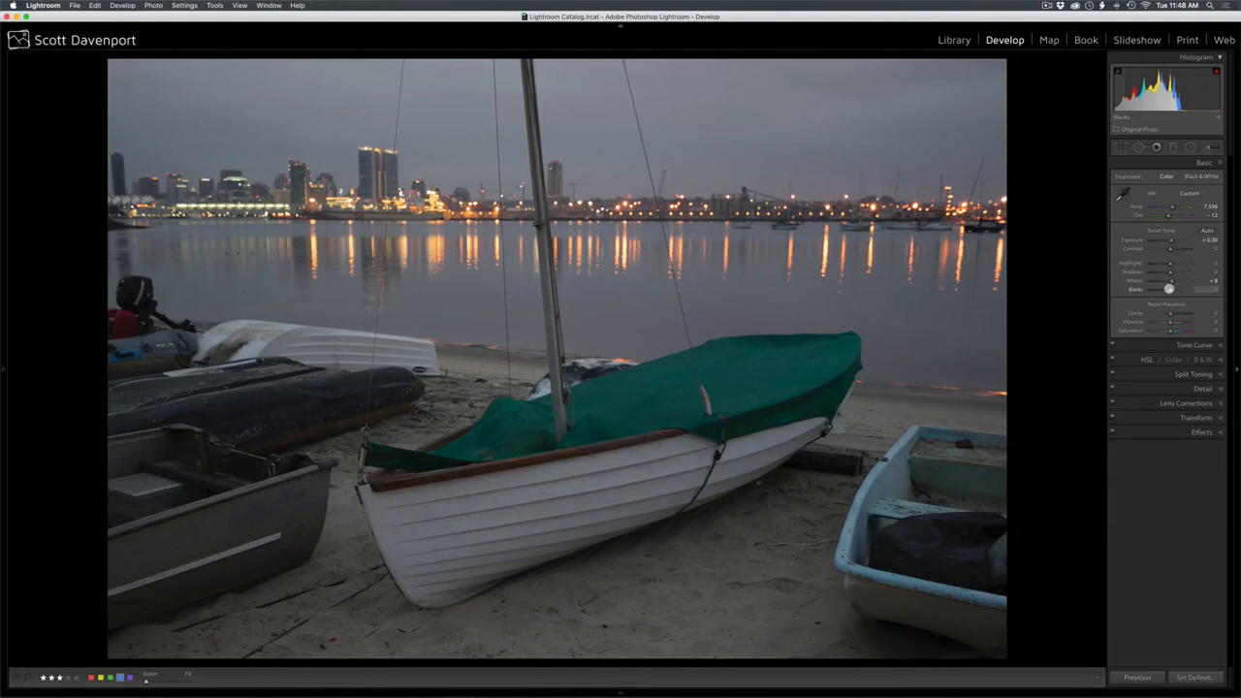
left_click(1168, 289, "alt")
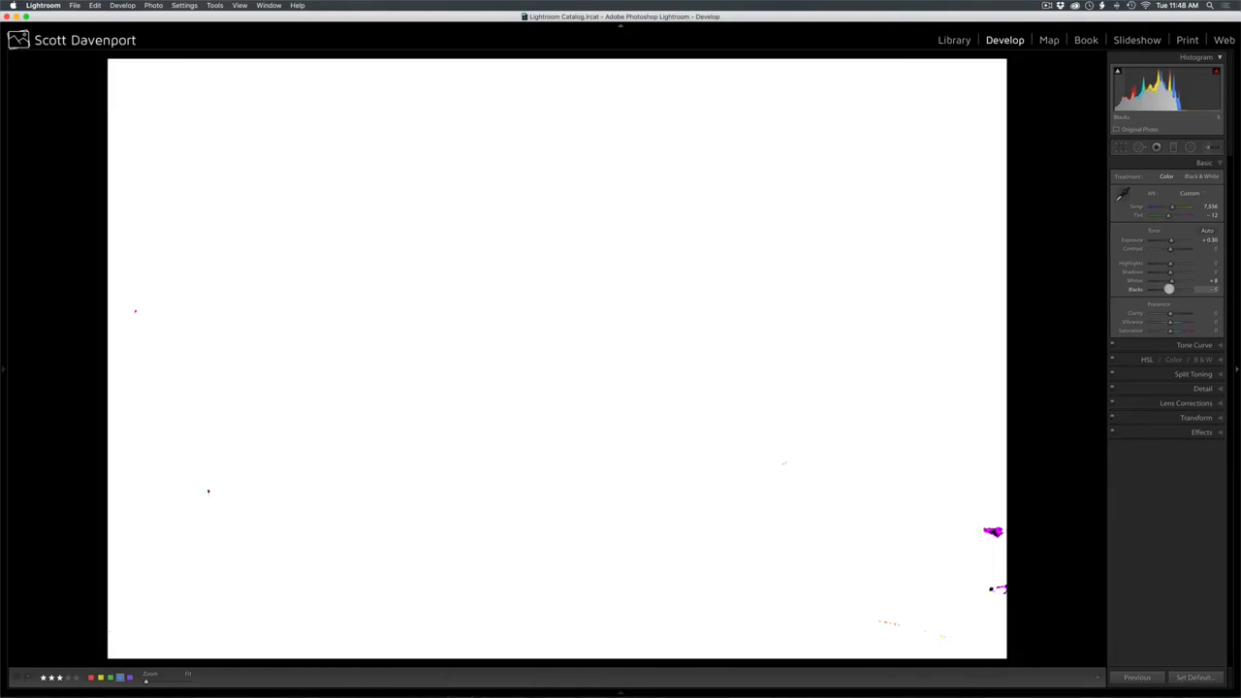
left_click_drag(1168, 289, 1167, 289)
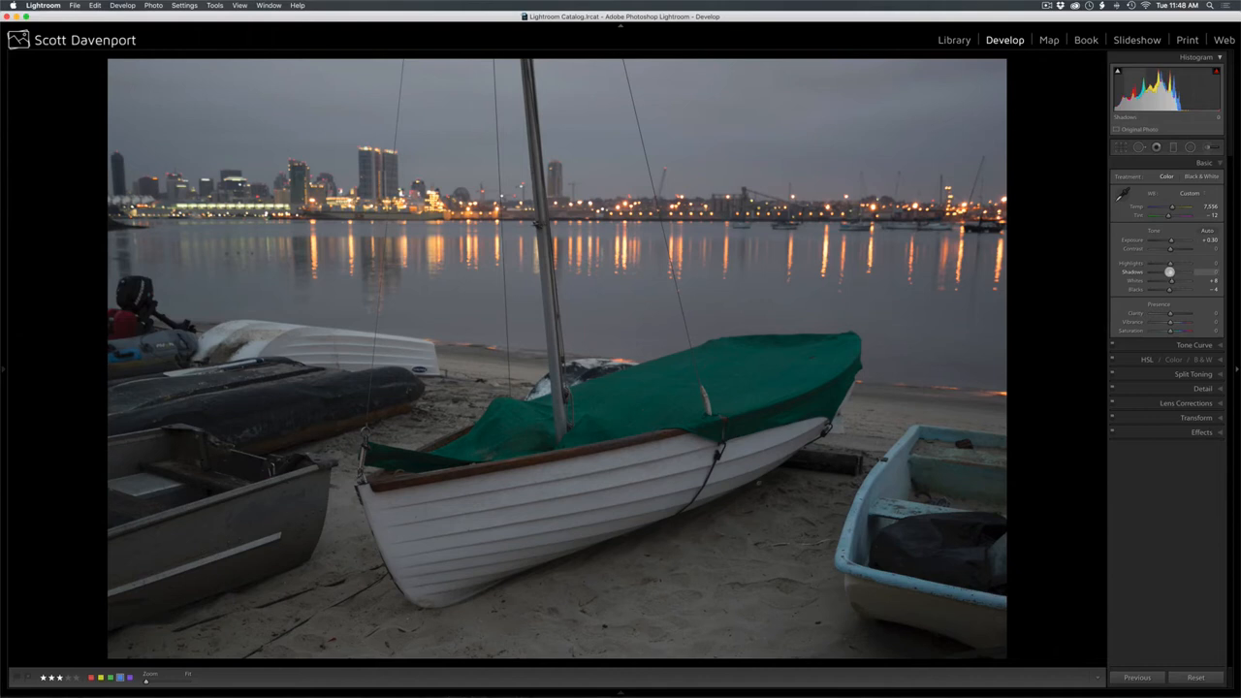
Raise Shadows to about +68, lower Highlights to -20, and slightly increase Clarity and Vibrance.
mouse_move(1169, 271)
left_mouse_down()
mouse_move(1184, 271)
mouse_move(1164, 263)
left_mouse_up()
left_click_drag(1164, 262, 1164, 262)
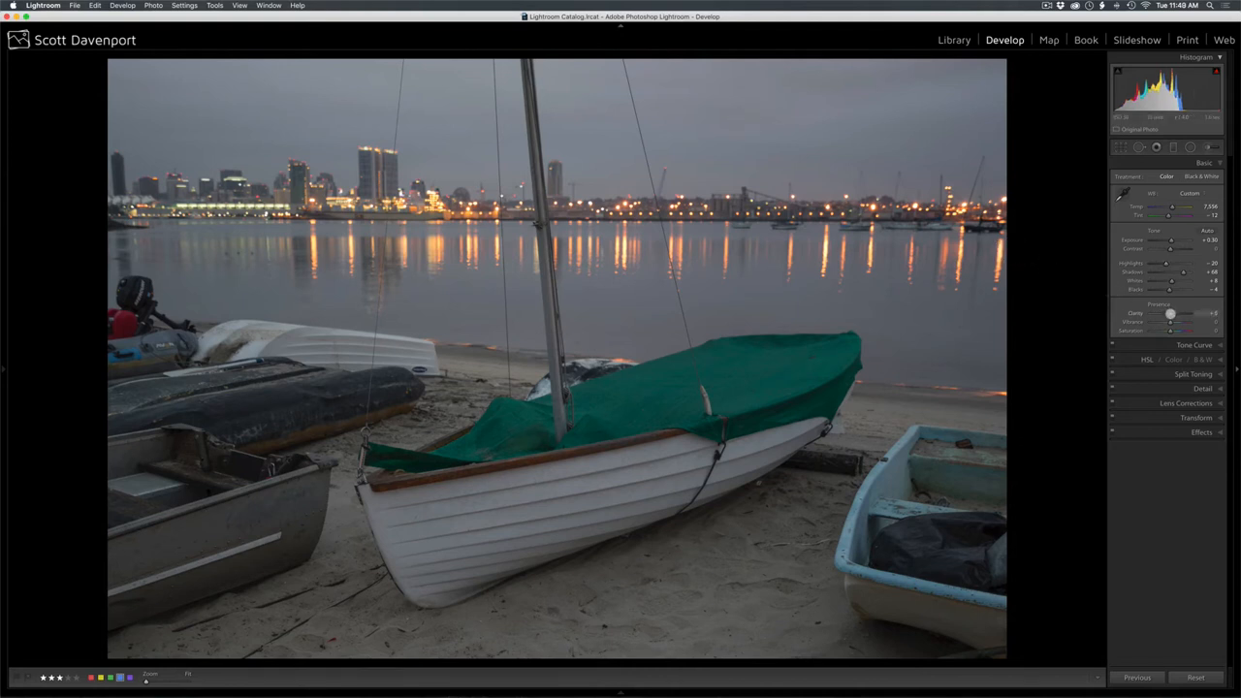
left_click_drag(1172, 313, 1173, 321)
Boost the photo's blue tones with the targeted Saturation adjustment, setting Blue to +30 and Purple to +6.
left_click(1147, 359)
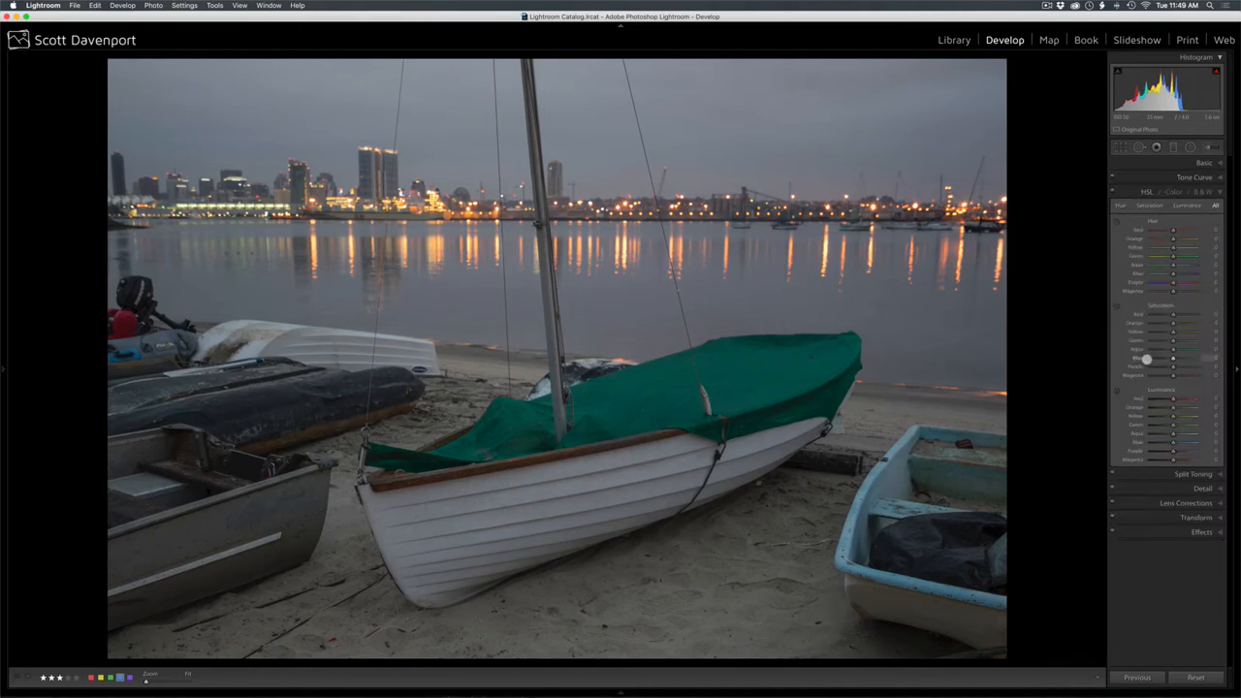
left_click(1116, 307)
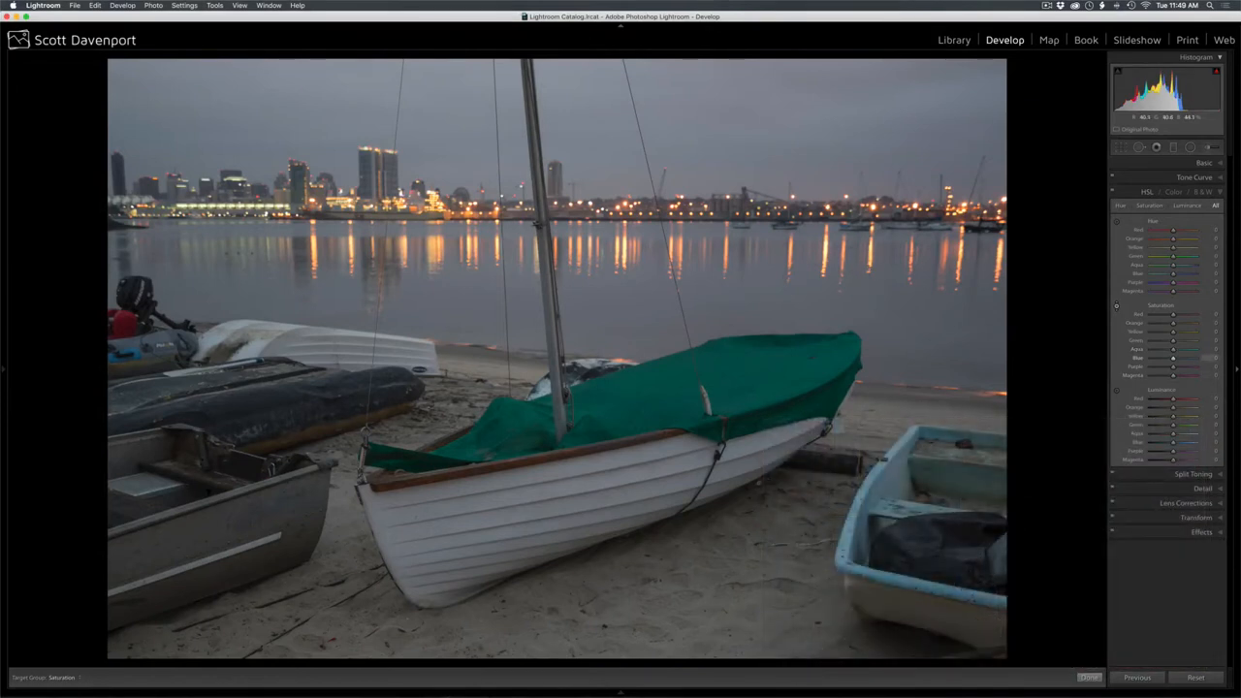
key("Up")
key("Up")
key("Up")
key("Up")
key("Up")
key("Up")
Darken the blue tones with the targeted Luminance adjustment, setting Blue to -38 and Purple to -4.
left_click(1118, 392)
key("Down")
key("Down")
key("Down")
key("Down")
key("Down")
key("Down")
key("Down")
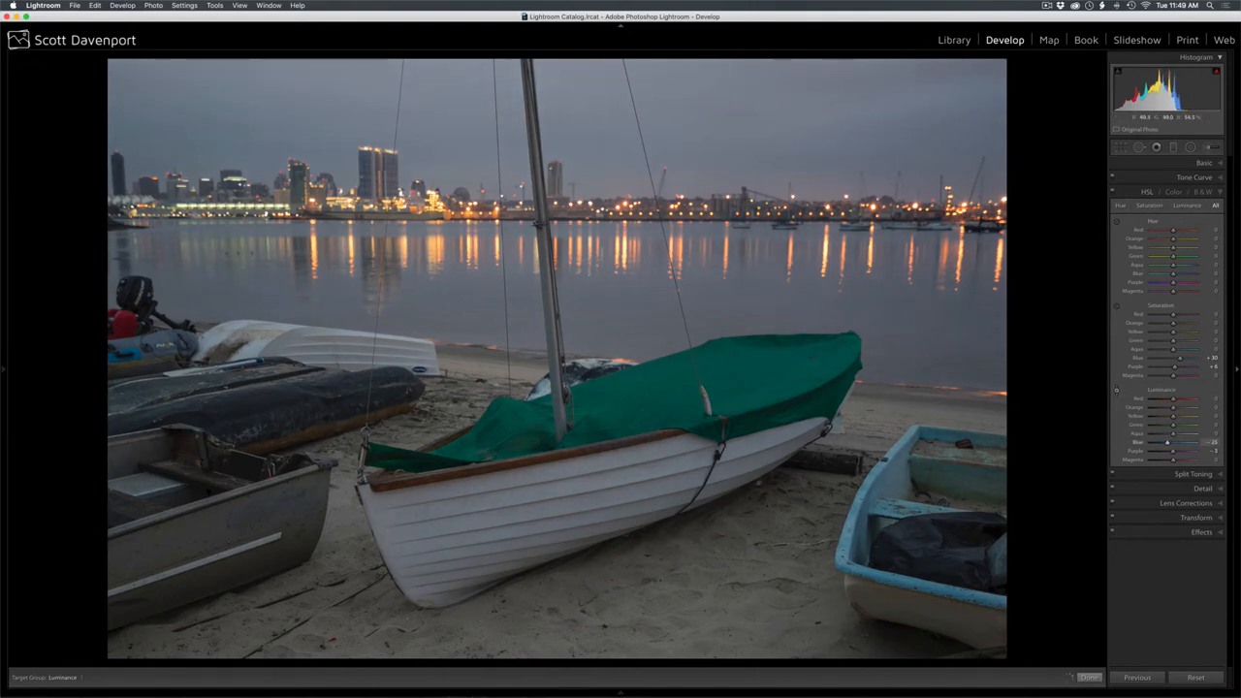
key("Down")
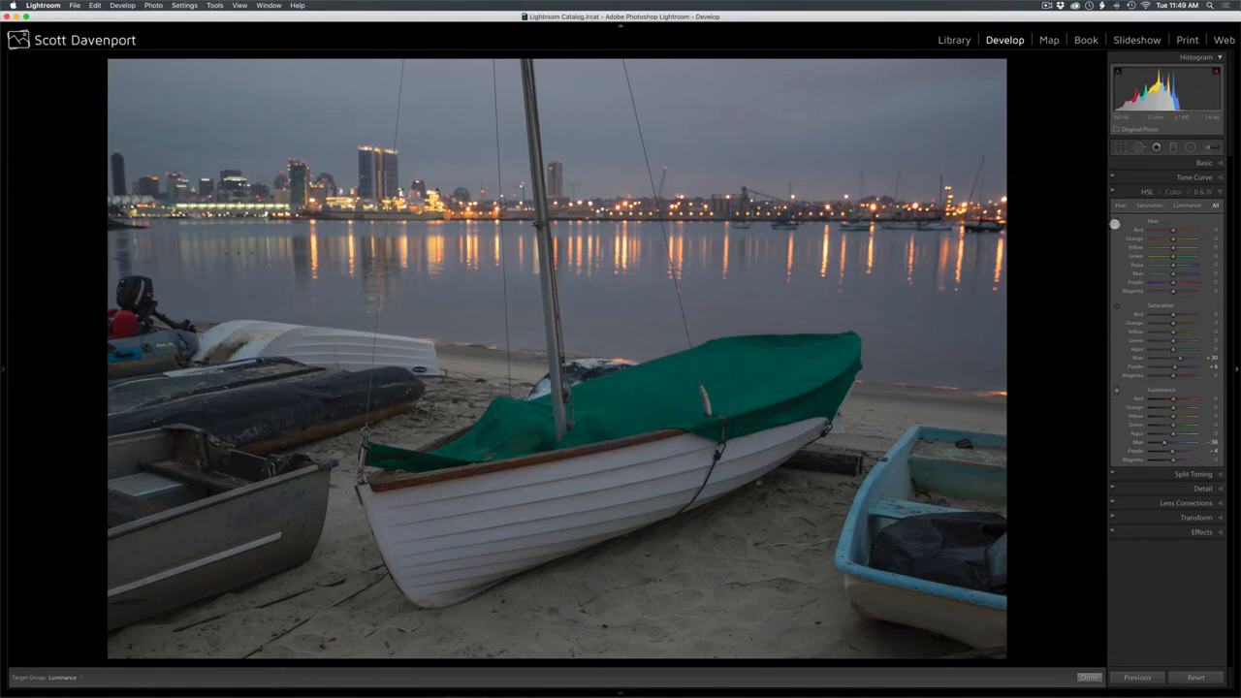
Shift the blue tones with the targeted Hue adjustment to Blue +21 and Purple +3, and compare with HSL off and on.
left_click(1117, 222)
key("Up")
key("Up")
left_click(1114, 194)
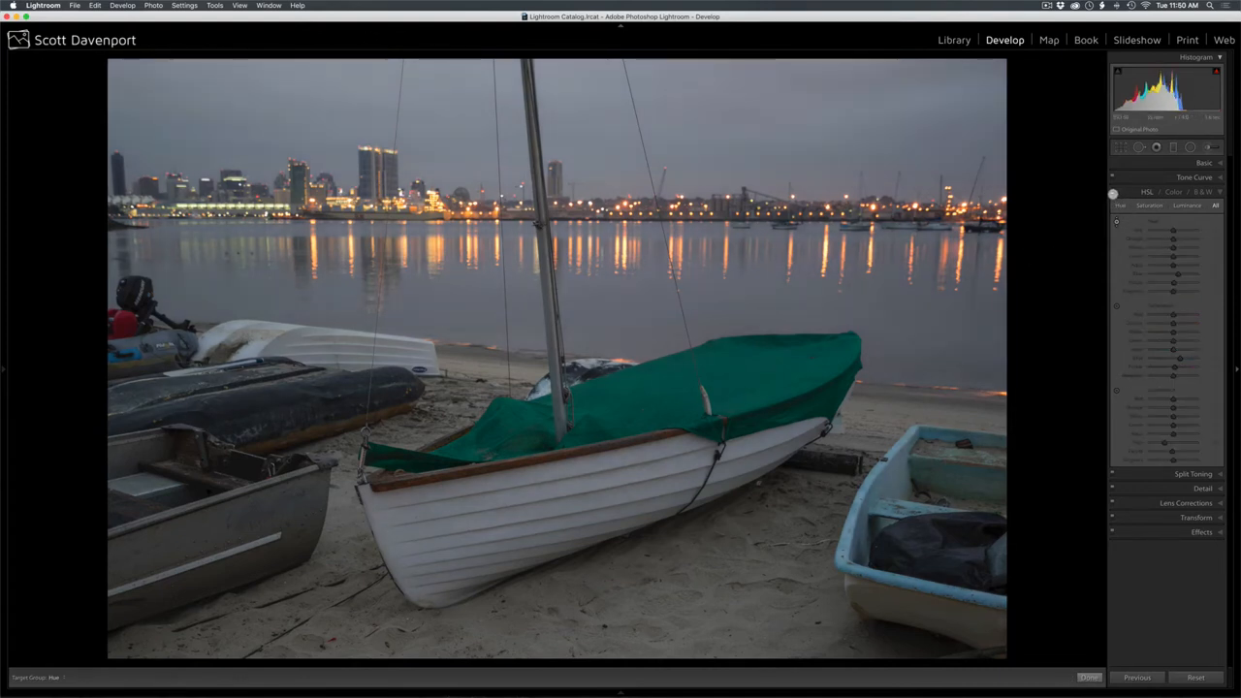
left_click(1113, 194)
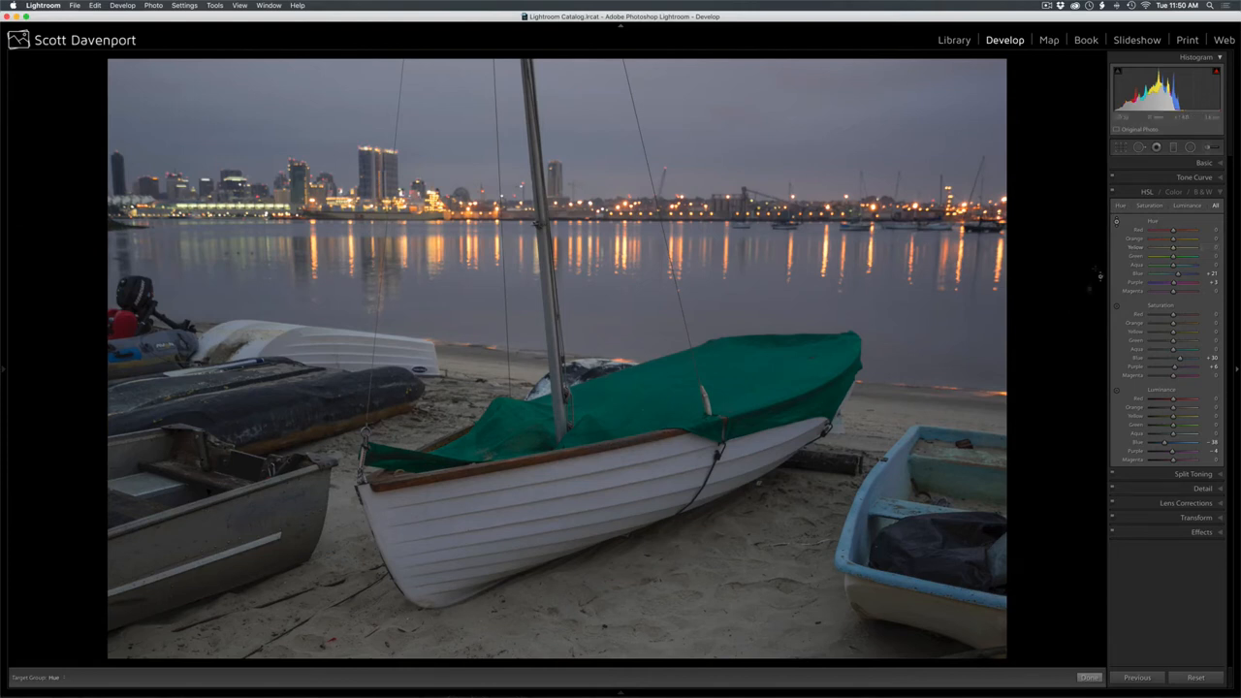
Draw a slightly tilted graduated filter over the sky and water and make its temperature slightly cooler.
left_click(1174, 147)
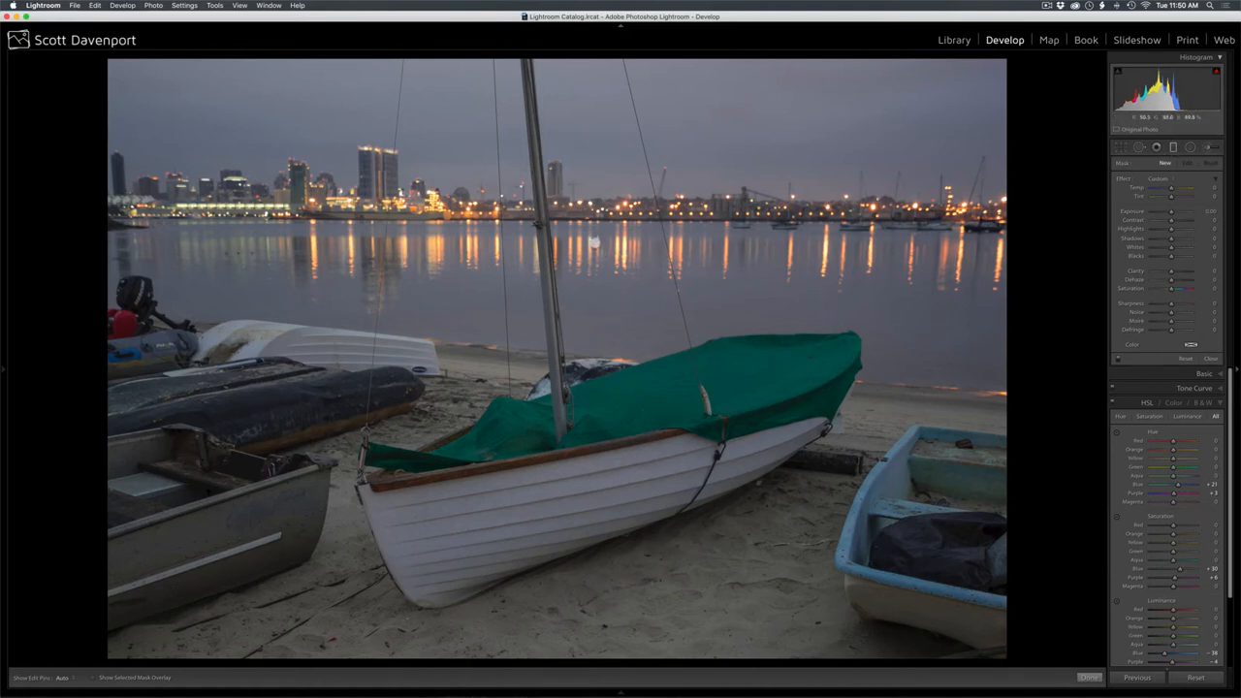
mouse_move(594, 241)
left_mouse_down()
mouse_move(579, 333)
mouse_move(601, 235)
left_mouse_up()
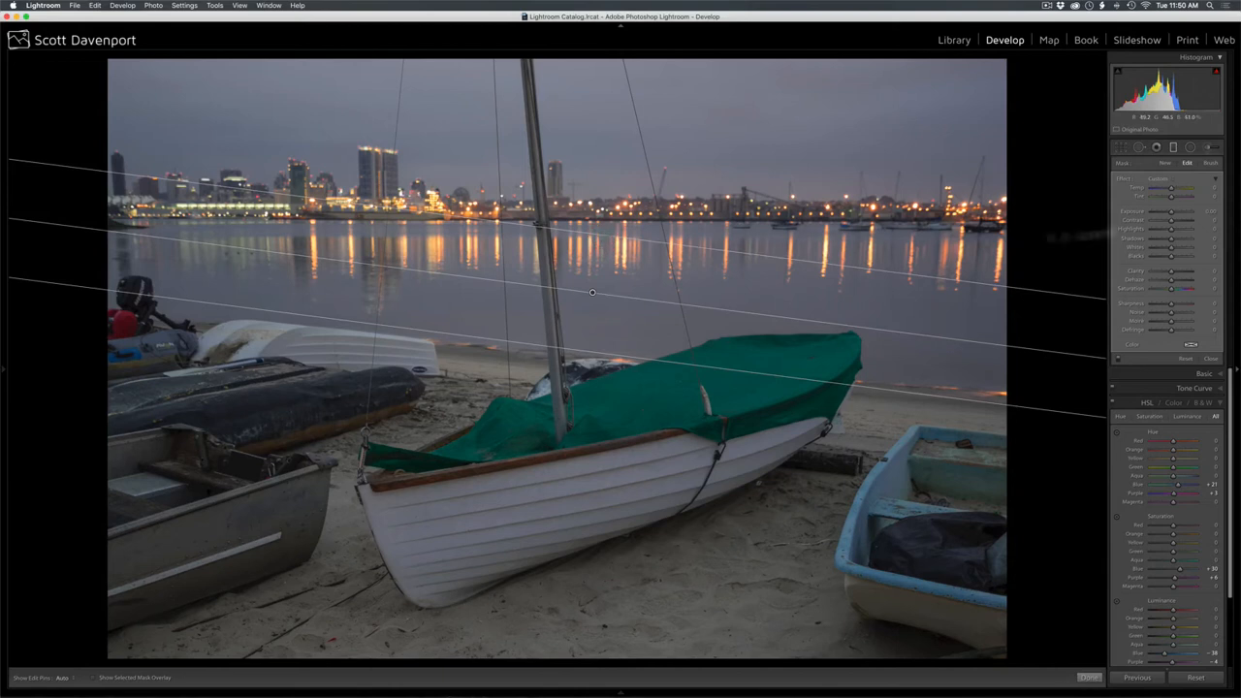
left_click_drag(1173, 212, 1171, 212)
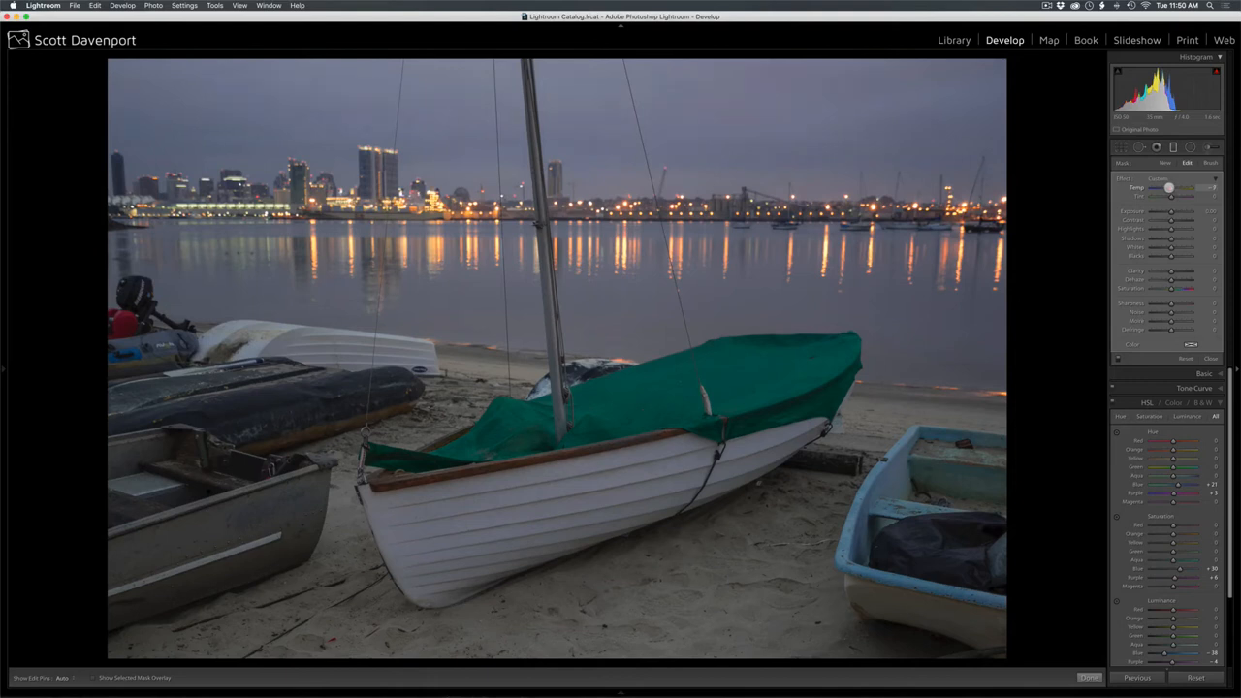
left_click(1170, 187)
Compare the photo with the graduated filter off and on, and show the filter's mask overlay.
left_click(1119, 359)
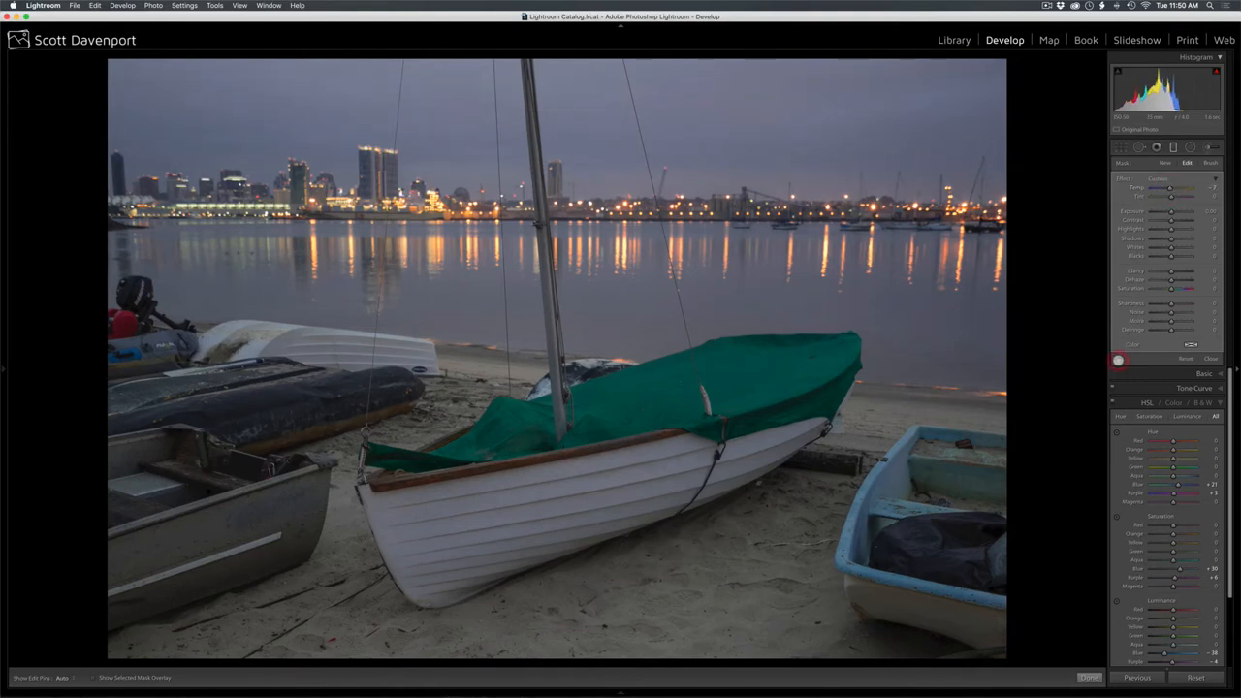
left_click(1119, 359)
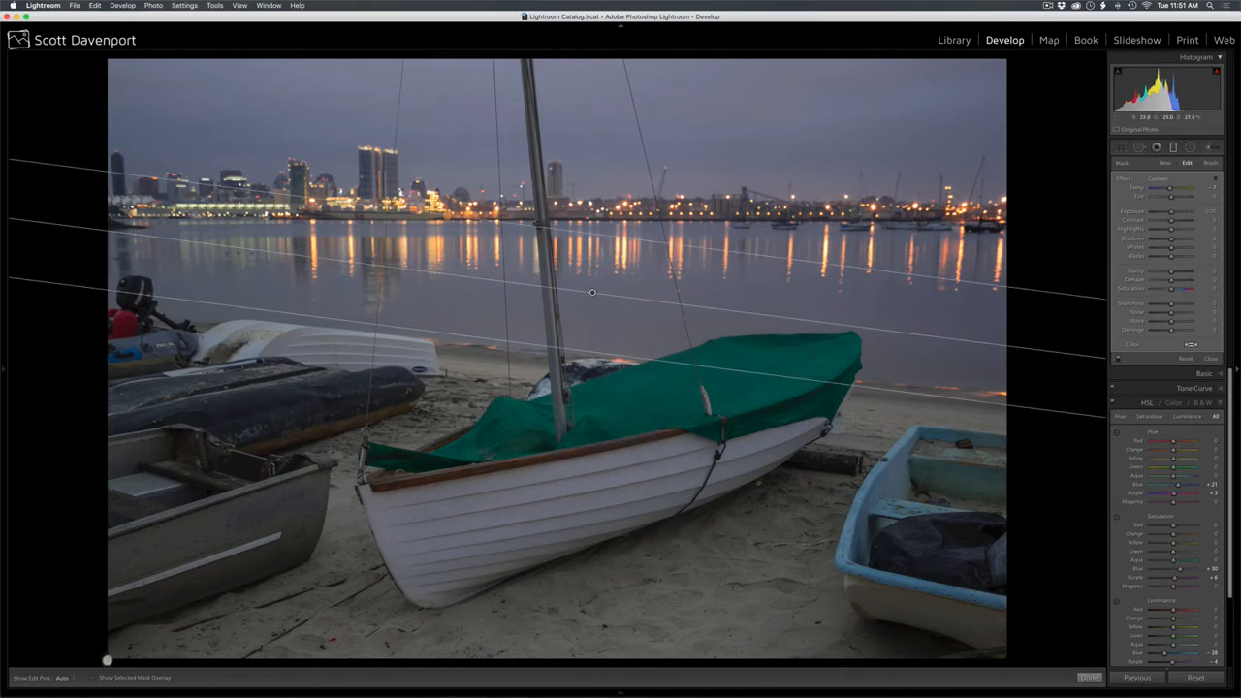
left_click(93, 677)
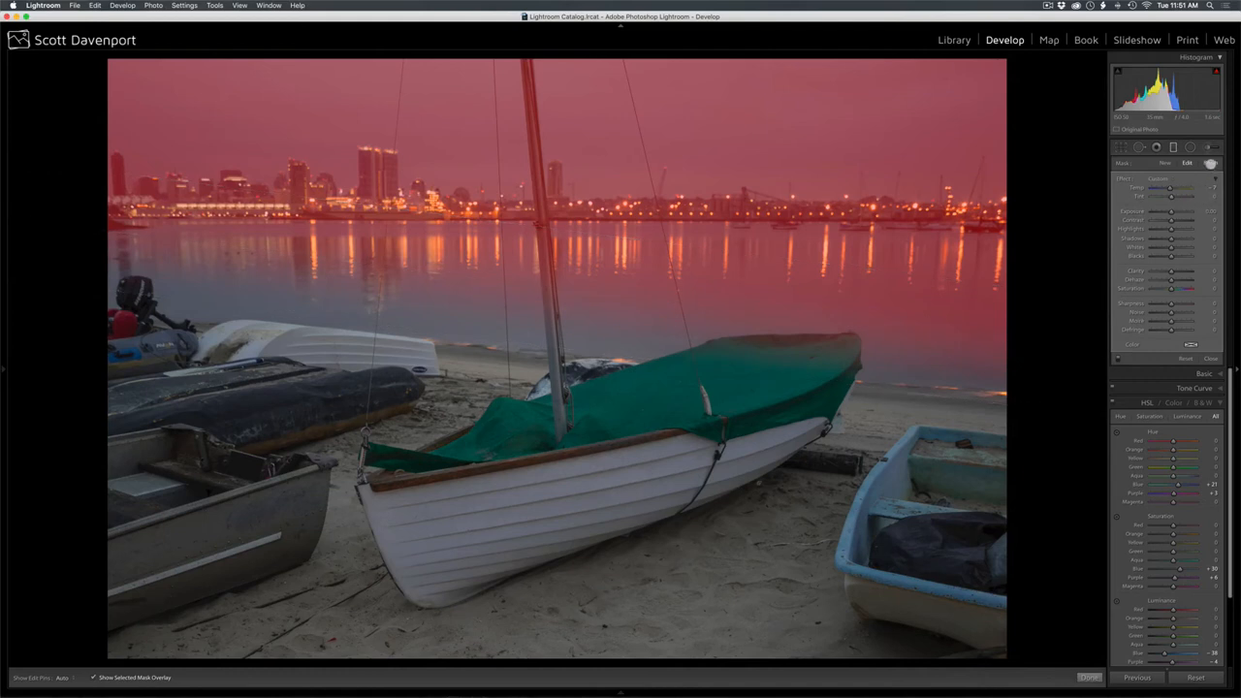
Set up the graduated filter's Erase brush with Auto Mask on and a brush size of 2.0.
left_click(1117, 358)
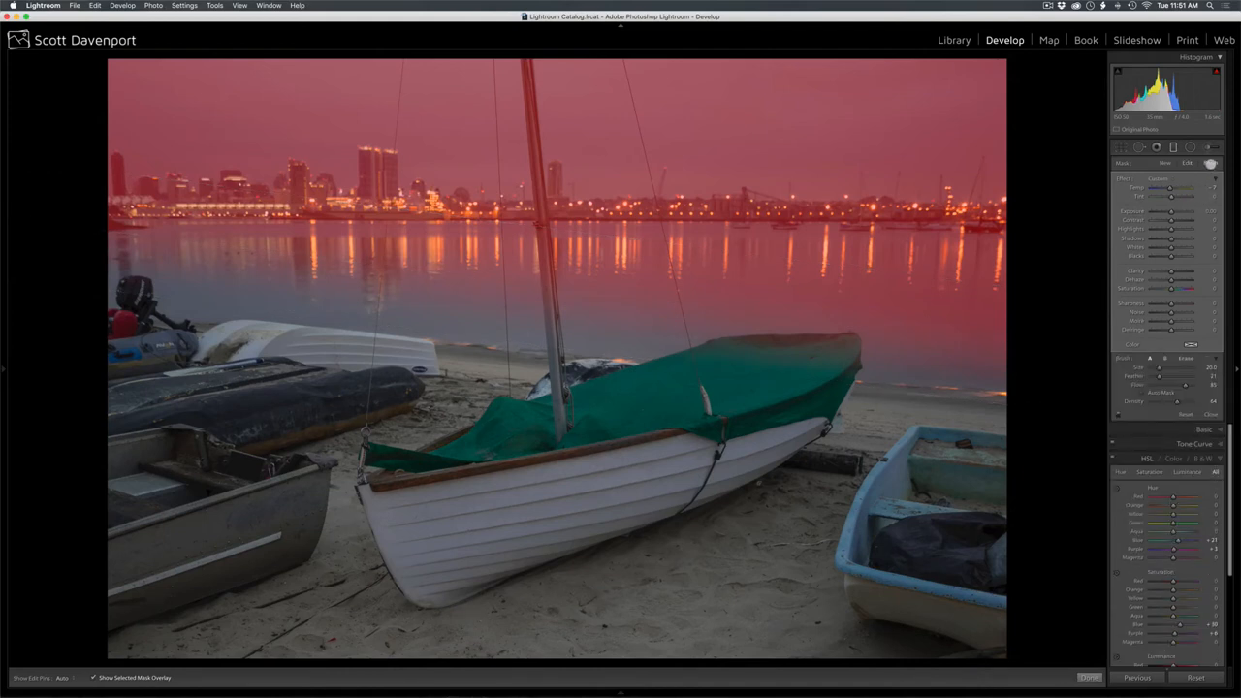
left_click(1185, 358)
left_click_drag(1190, 386, 1194, 385)
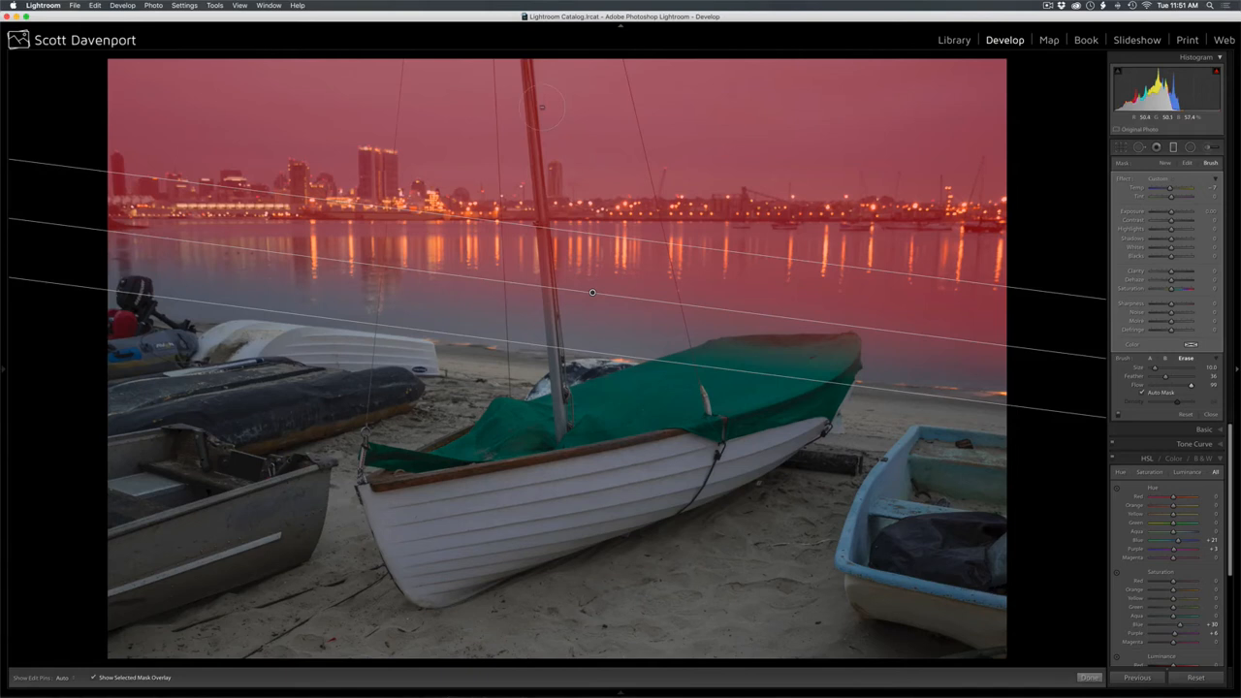
key("bracketleft")
key("bracketleft")
key("bracketleft")
key("bracketleft")
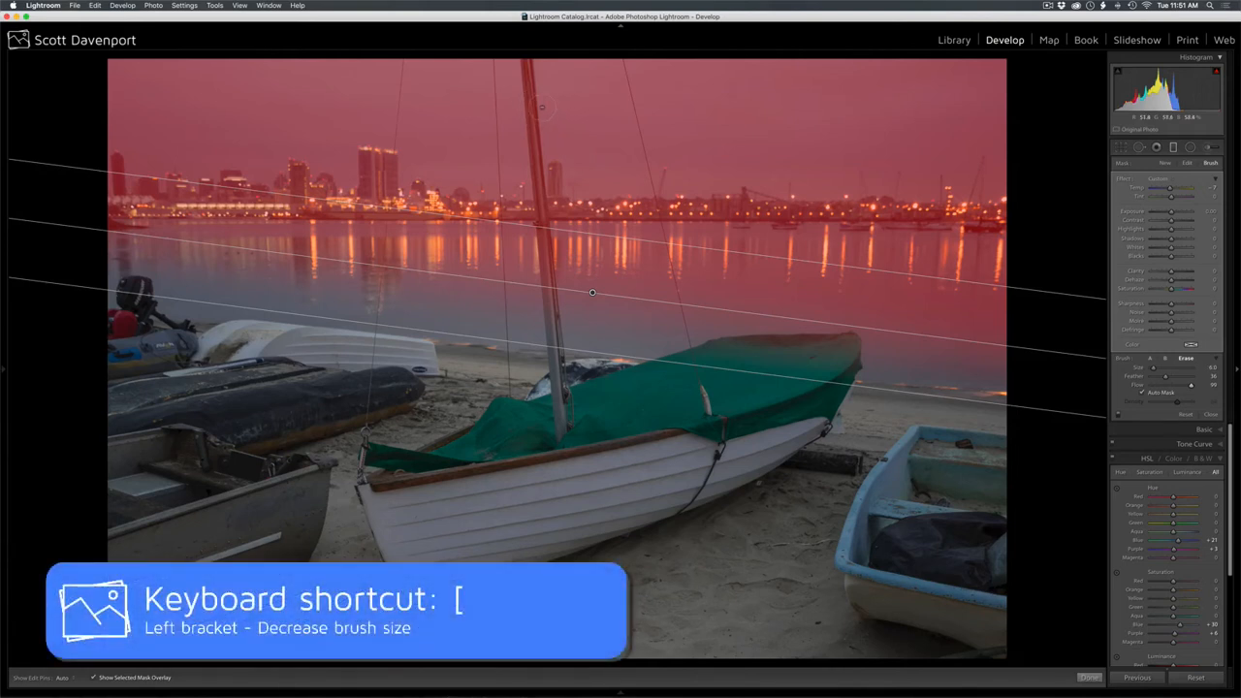
key("h")
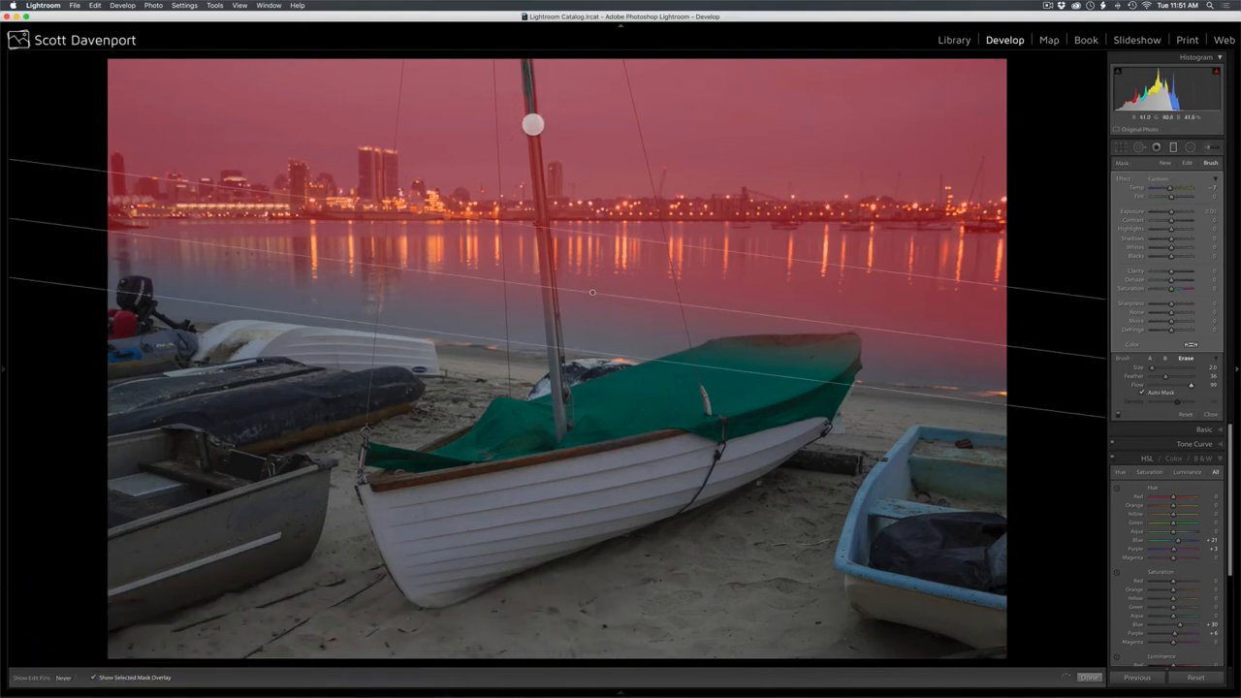
Erase the graduated filter's mask along the full length of the white boat's mast.
mouse_move(532, 125)
left_mouse_down()
mouse_move(537, 173)
mouse_move(530, 119)
mouse_move(546, 327)
left_mouse_up()
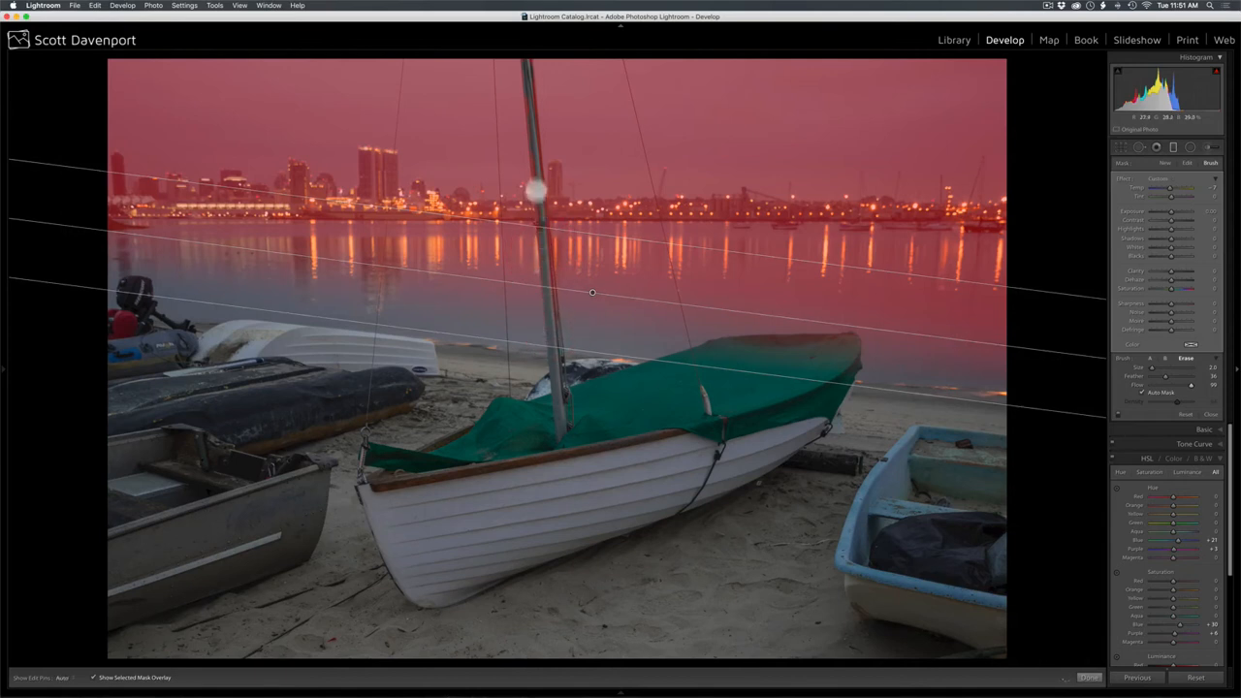
left_click_drag(526, 110, 527, 139)
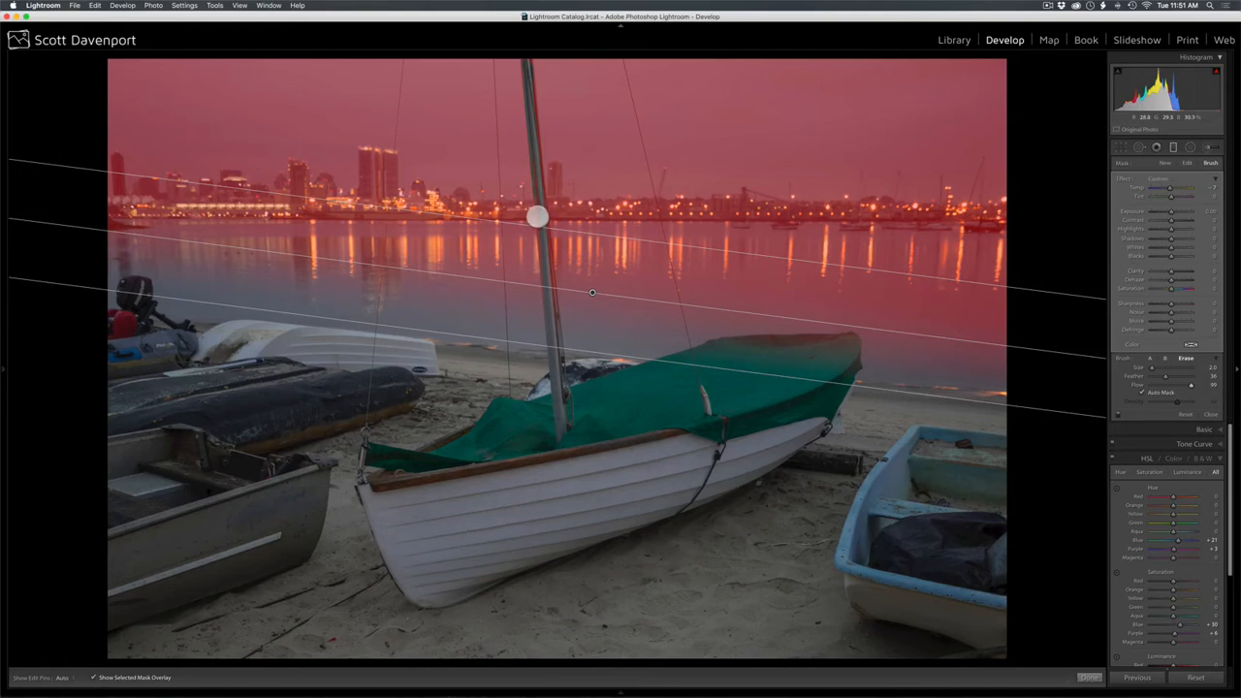
key("h")
left_click_drag(535, 175, 541, 238)
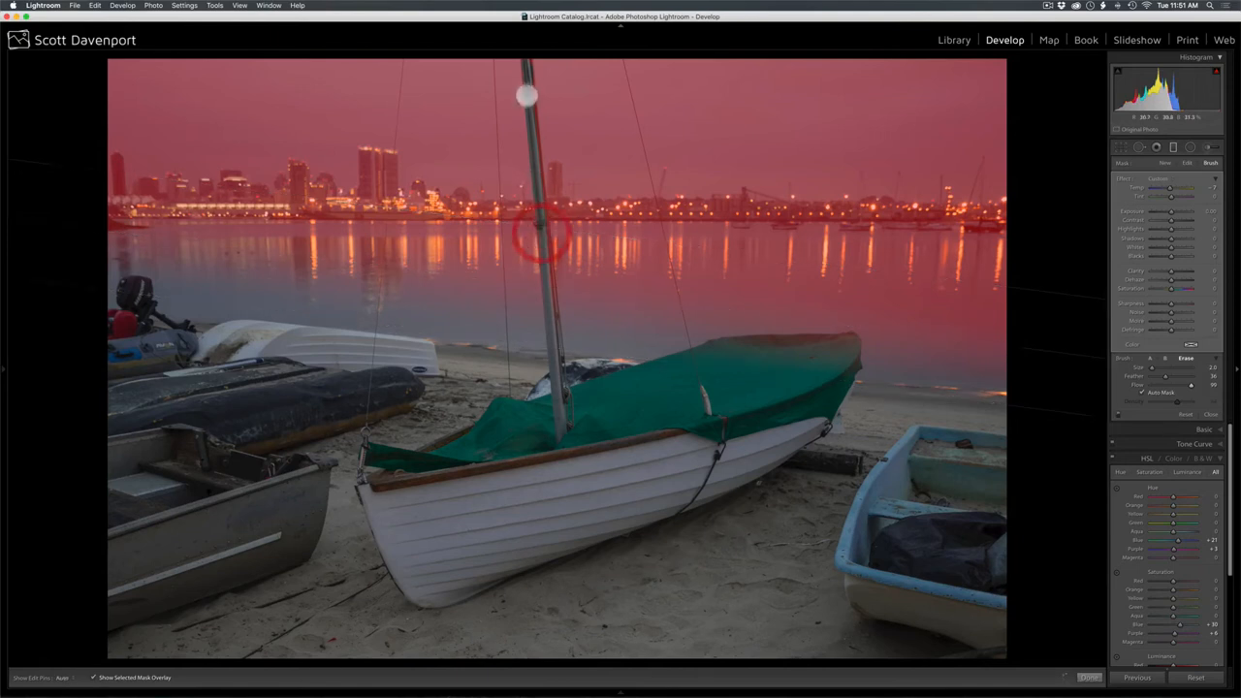
left_click_drag(530, 64, 533, 119)
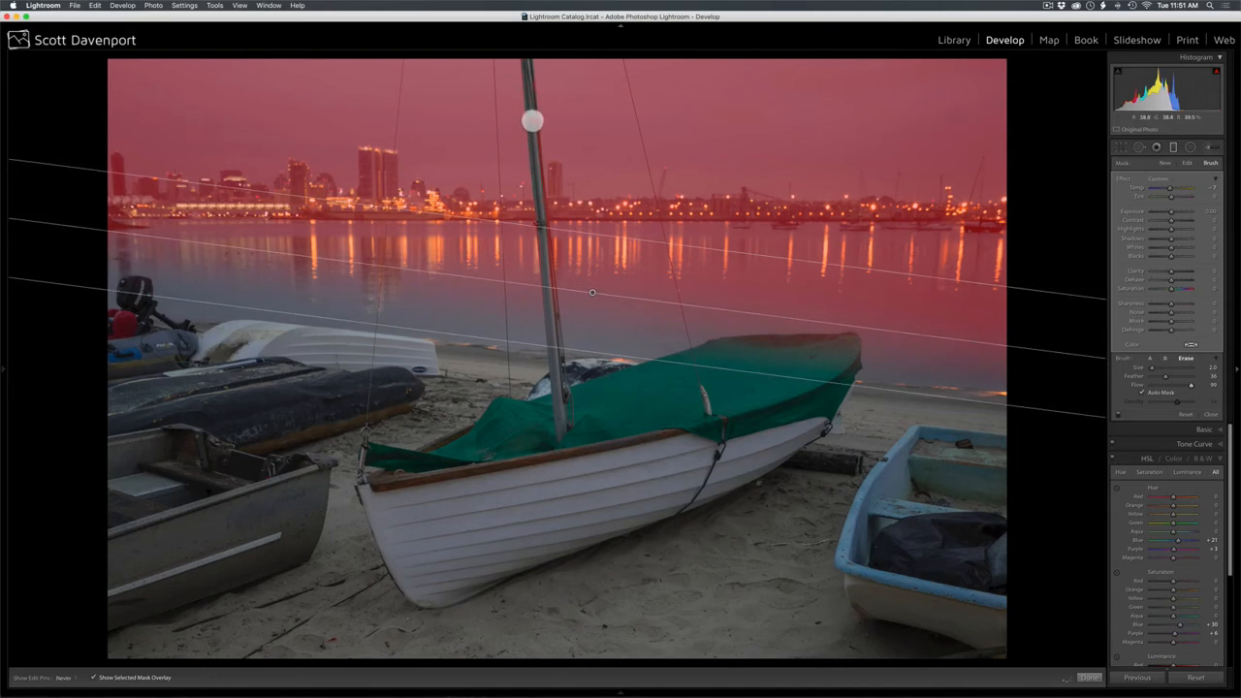
left_click_drag(538, 170, 545, 238)
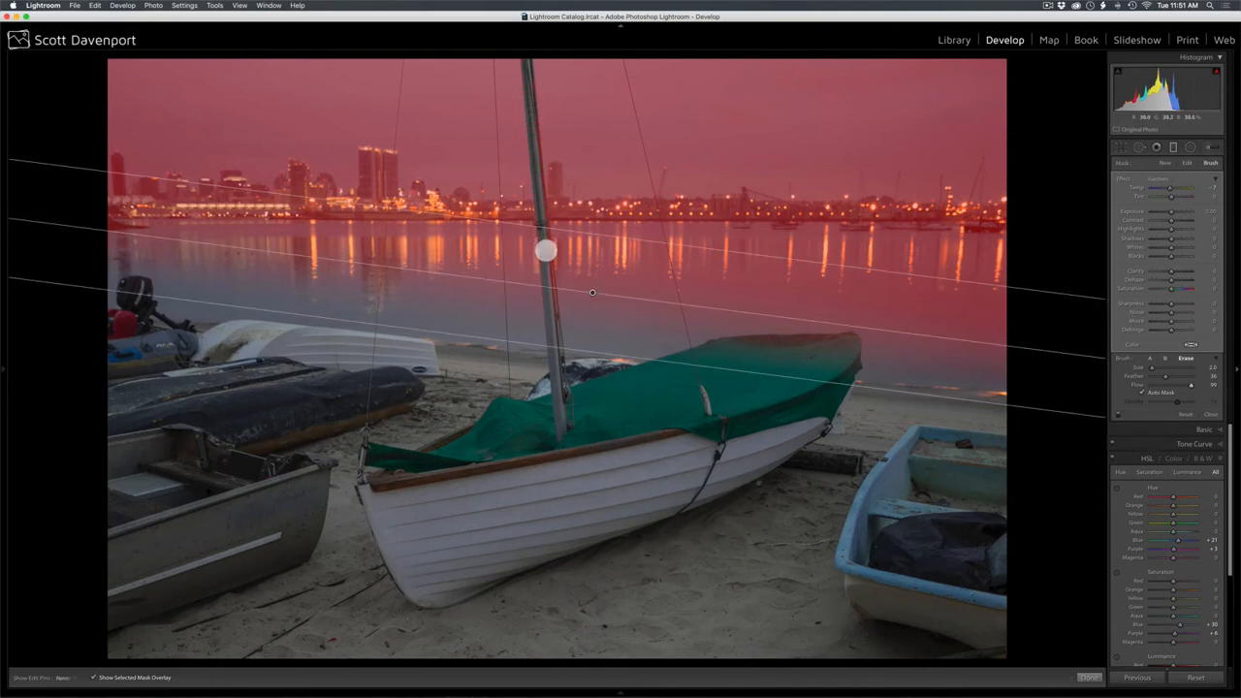
left_click_drag(549, 294, 543, 236)
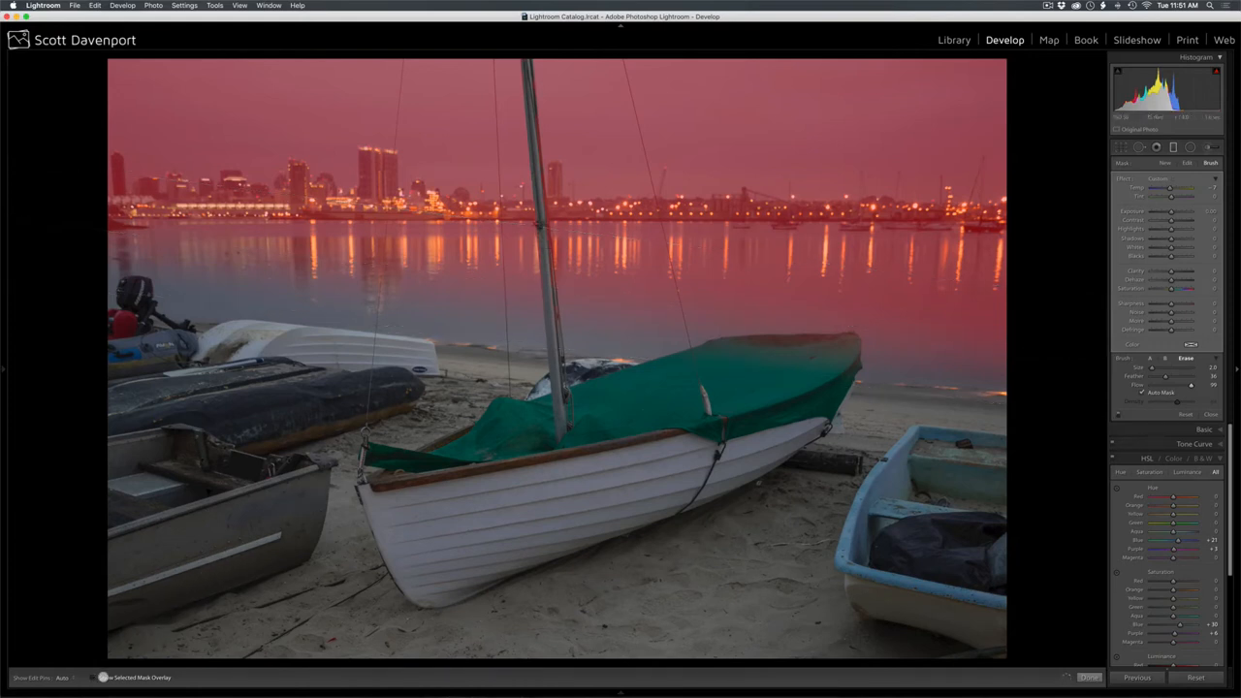
Hide the mask overlay and close the graduated filter.
left_click(93, 677)
key("o")
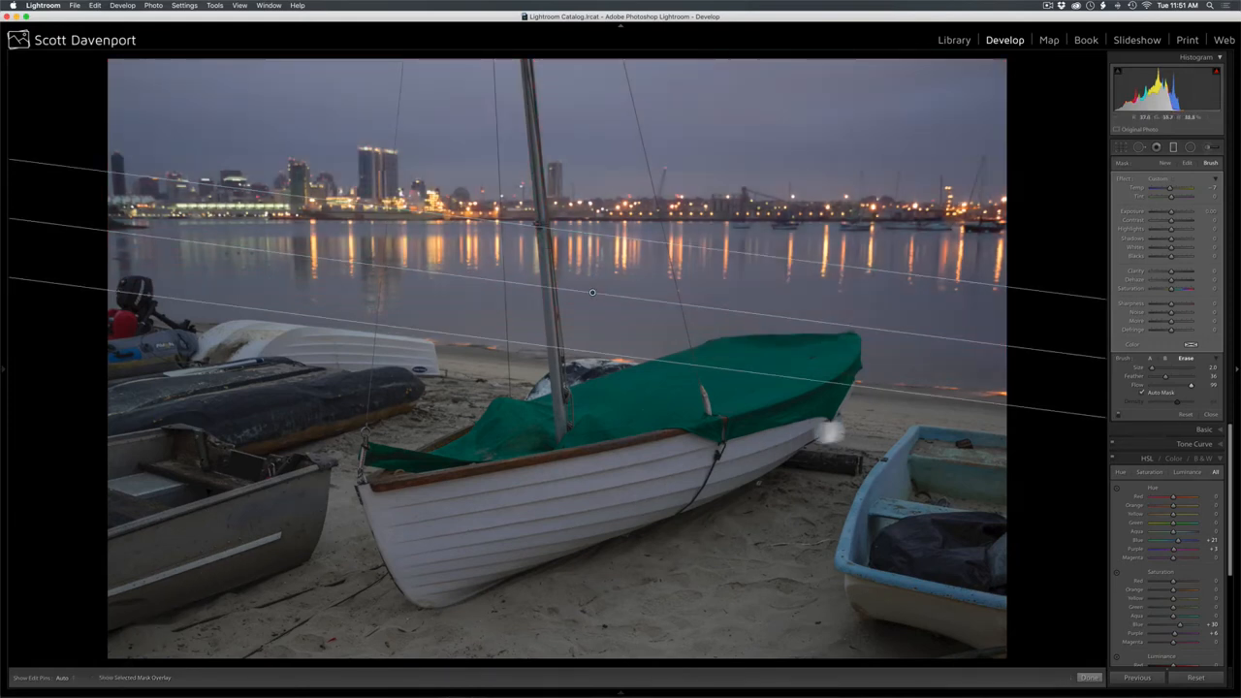
left_click(1212, 414)
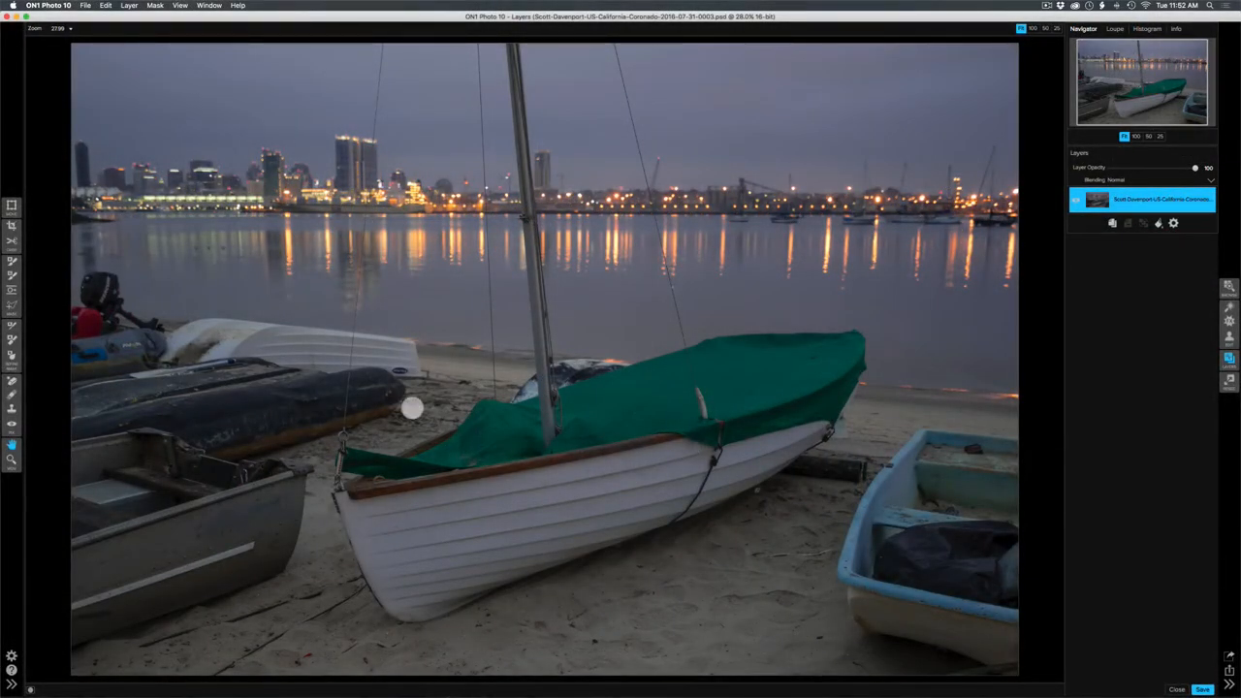
In ON1 Photo 10, remove the twigs and specks from the sand below the grey boat using the Perfect Eraser at size 90.
key("q")
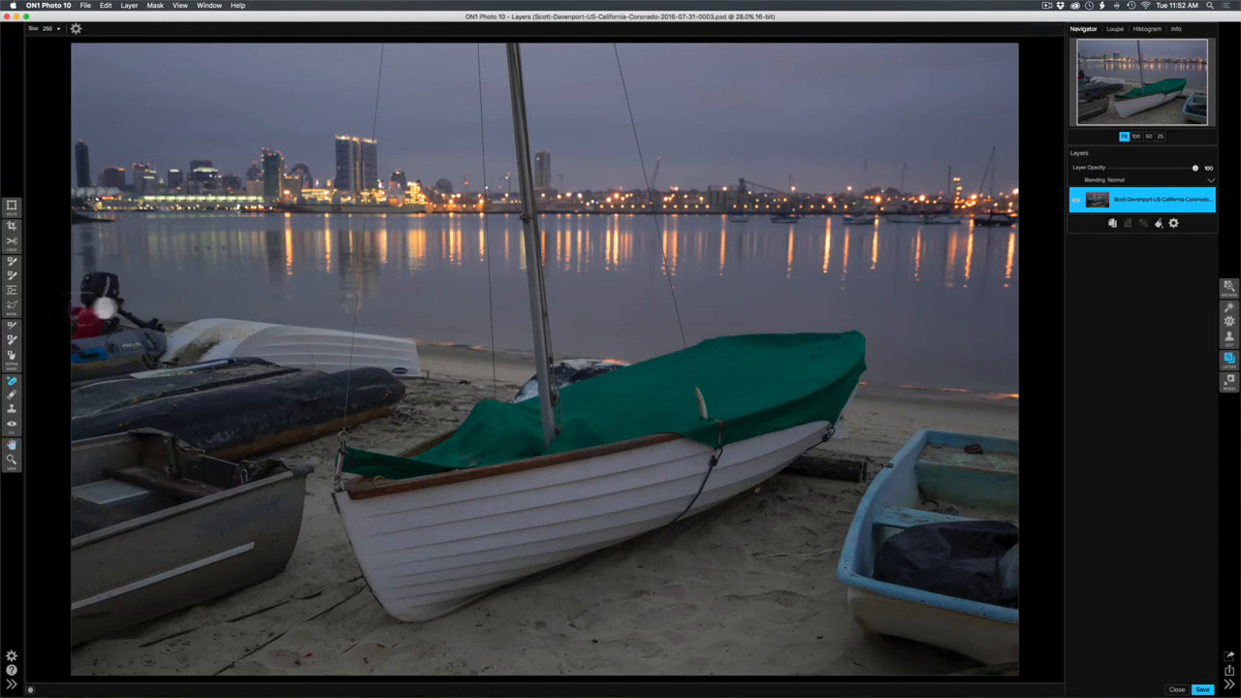
key("bracketleft")
key("bracketleft")
key("bracketleft")
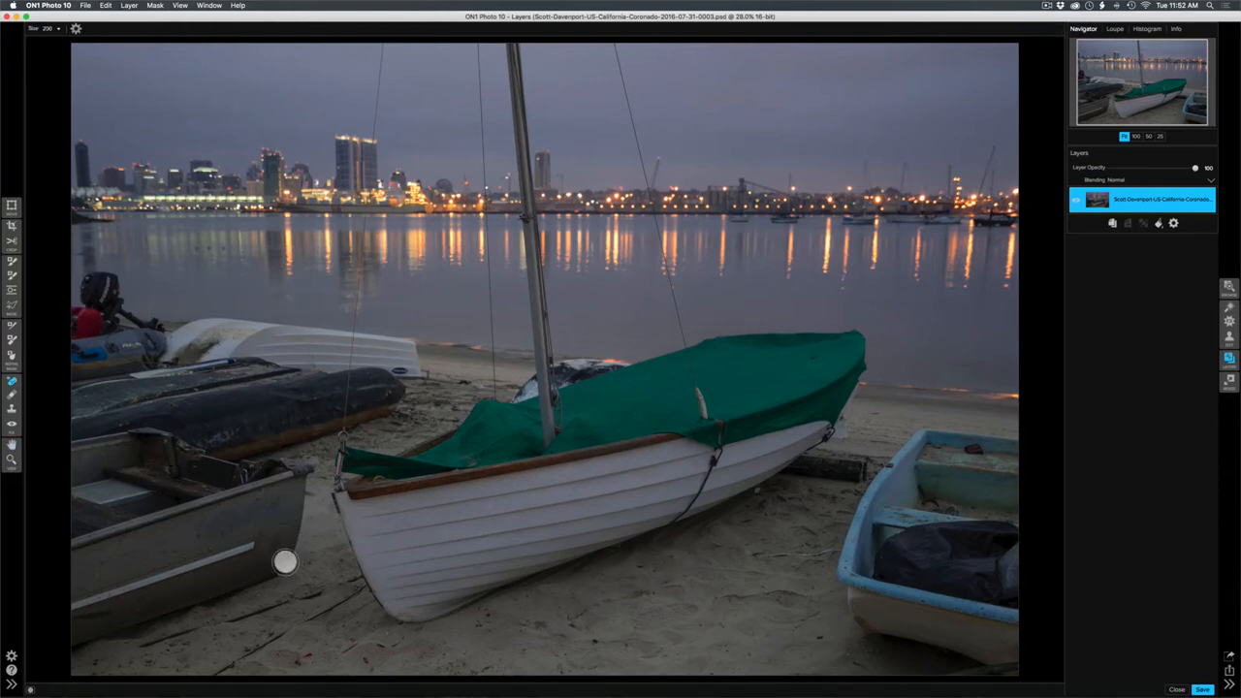
left_click(285, 563)
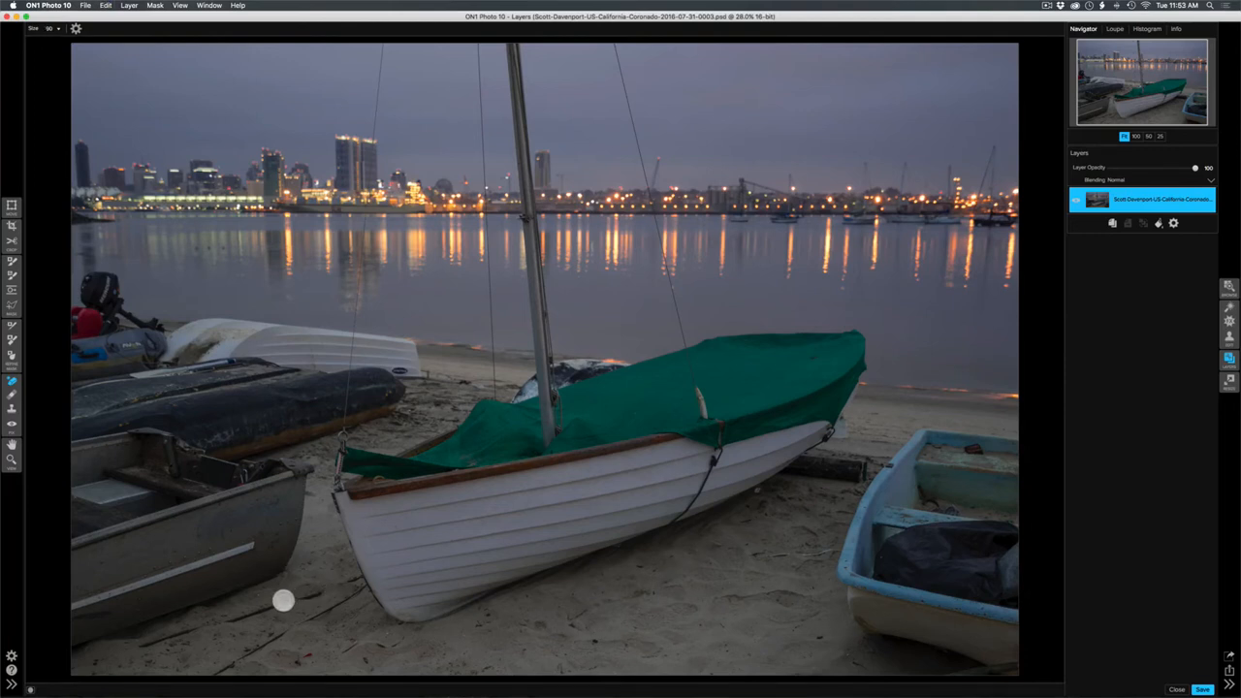
left_click_drag(280, 597, 228, 619)
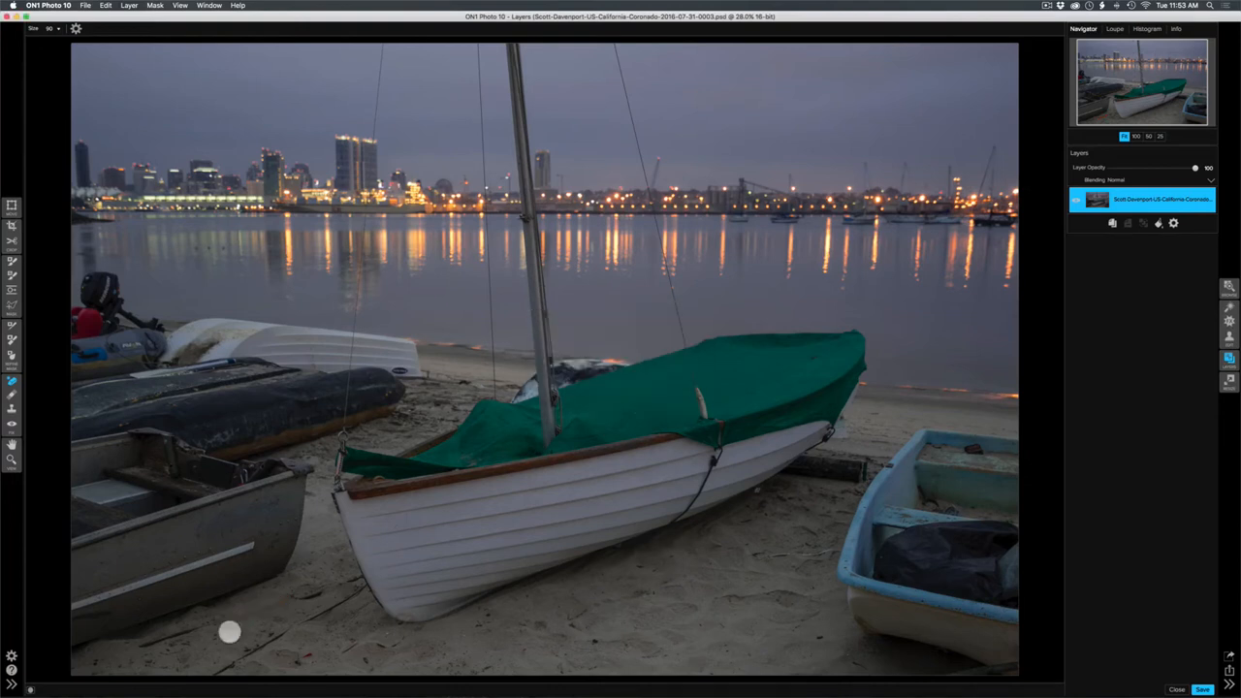
left_click_drag(201, 627, 141, 647)
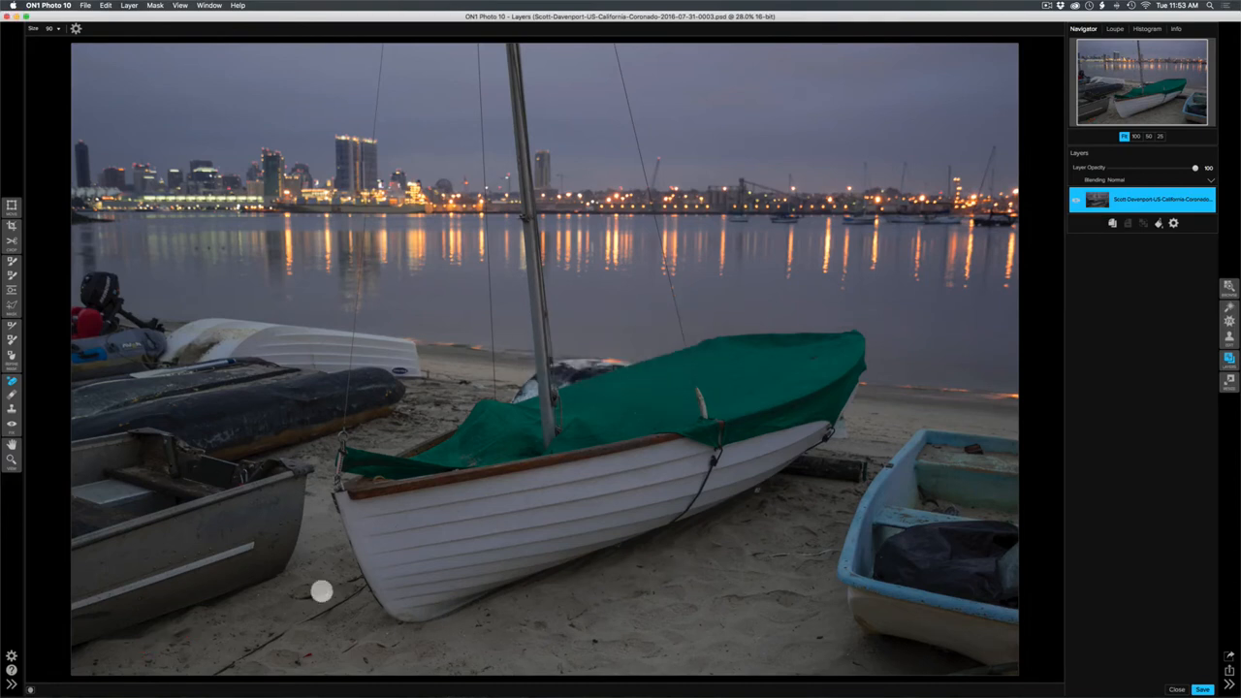
left_click_drag(321, 590, 296, 602)
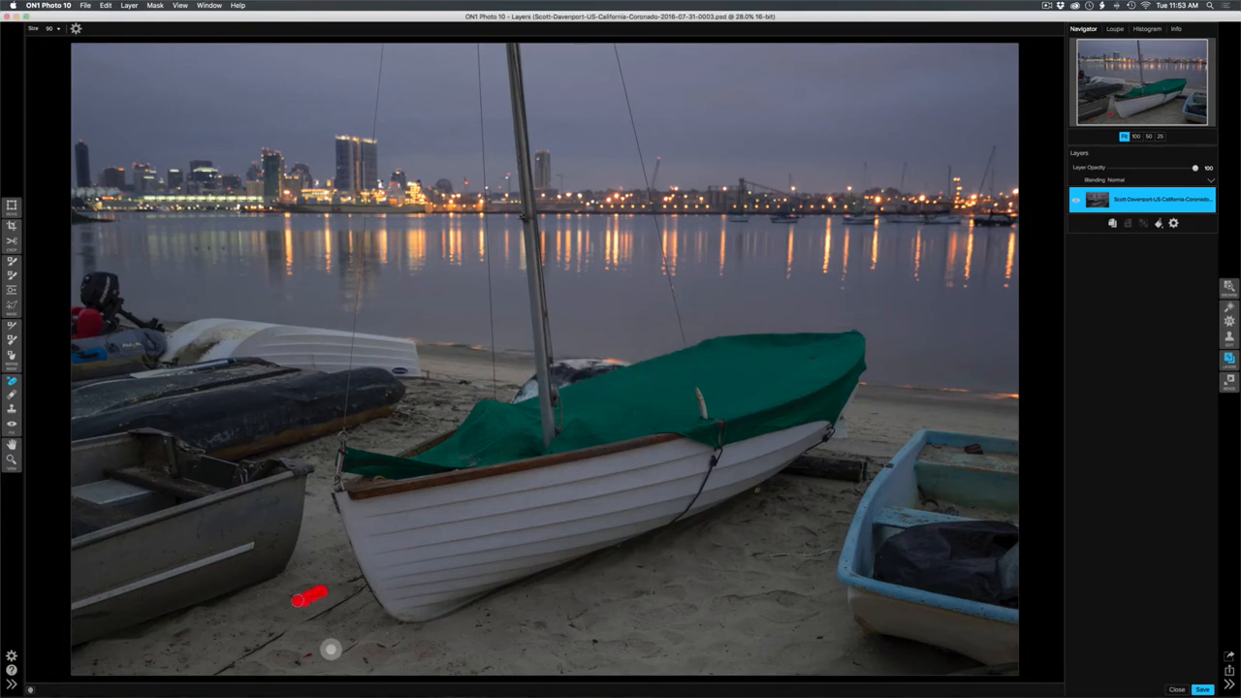
left_click(307, 655)
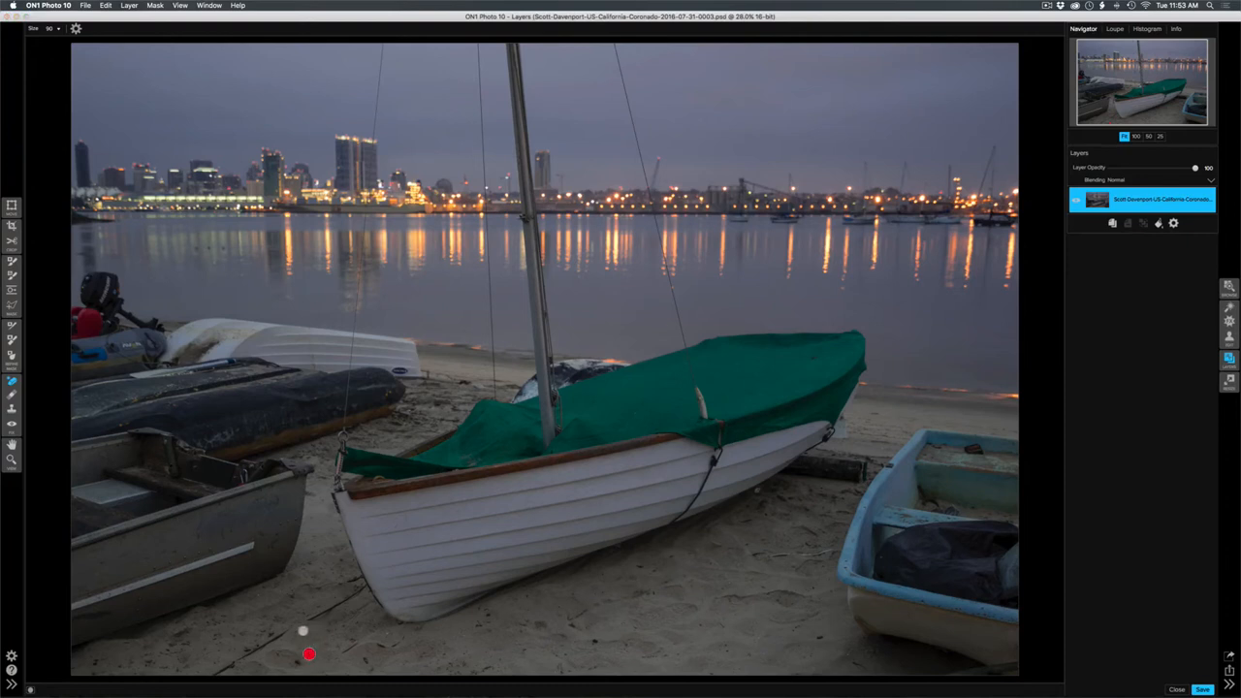
Erase the long dark line across the sand up to the white boat's bow and clean up the remnants beside the hull.
left_click_drag(286, 632, 214, 671)
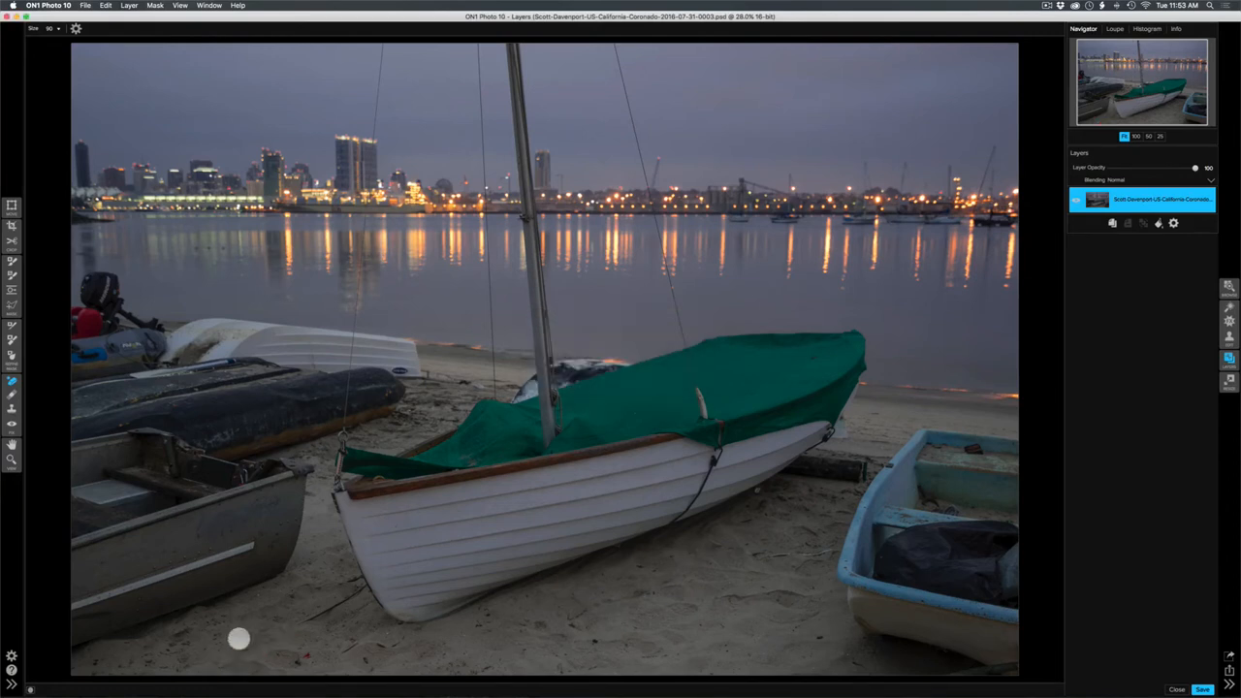
left_click_drag(340, 599, 297, 624)
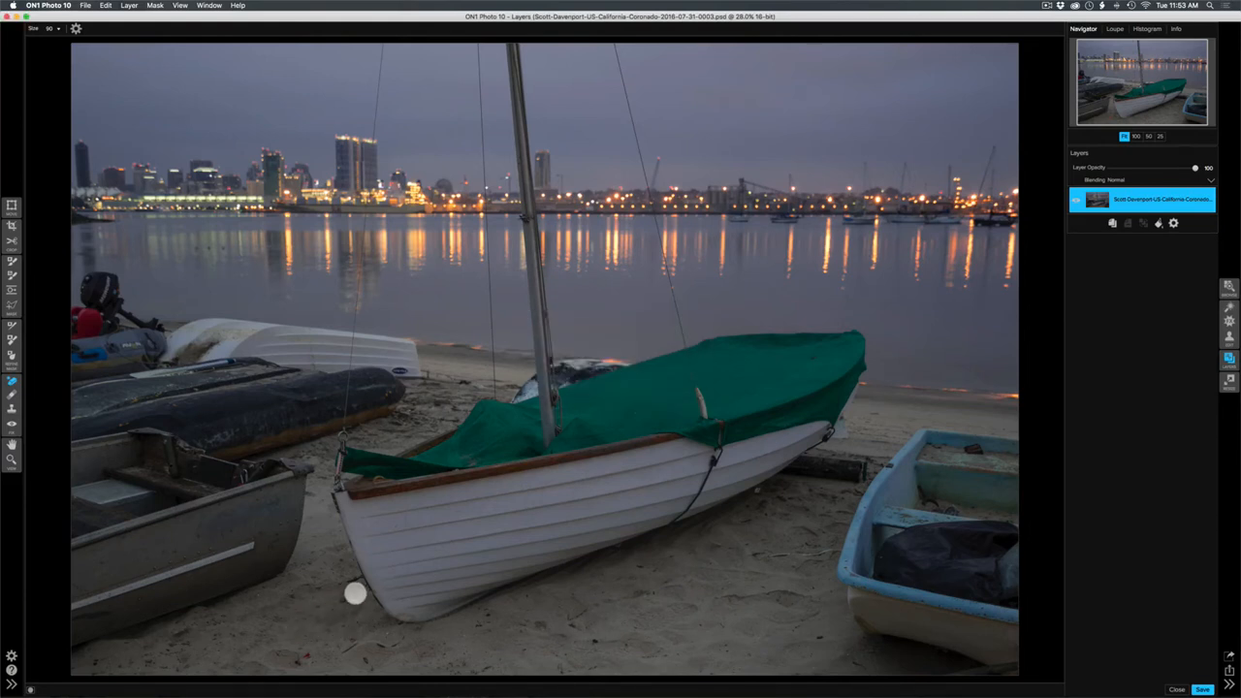
left_click_drag(356, 591, 341, 600)
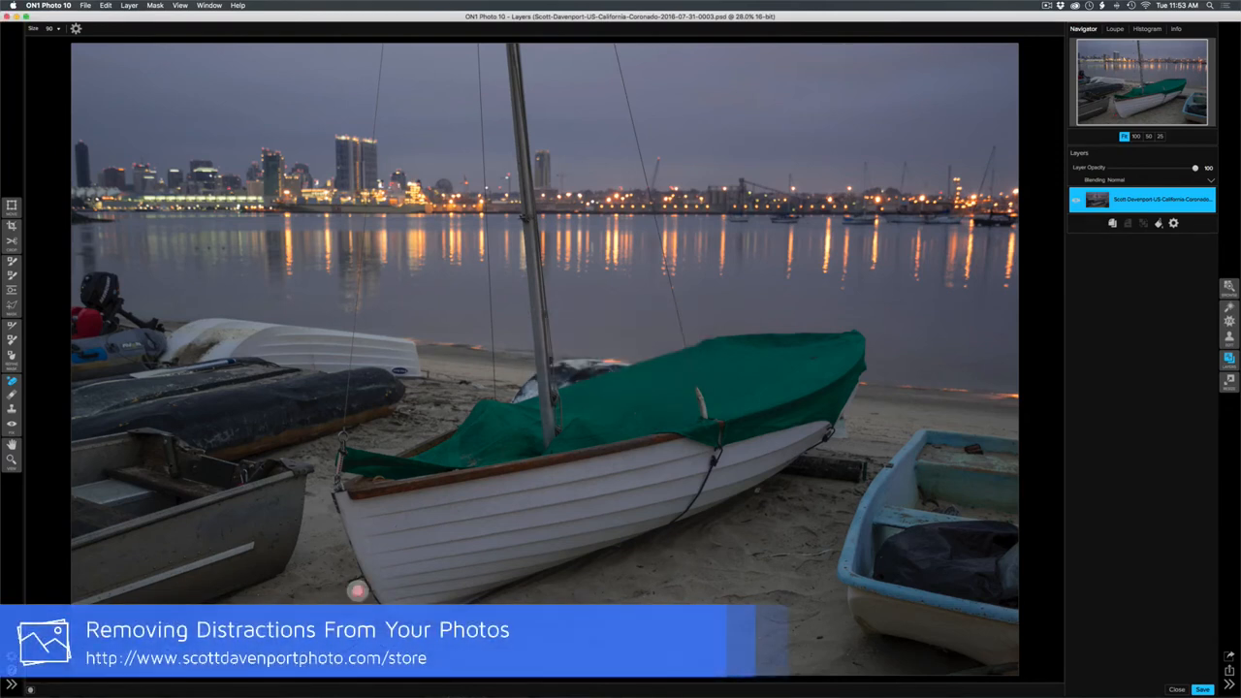
left_click(358, 590)
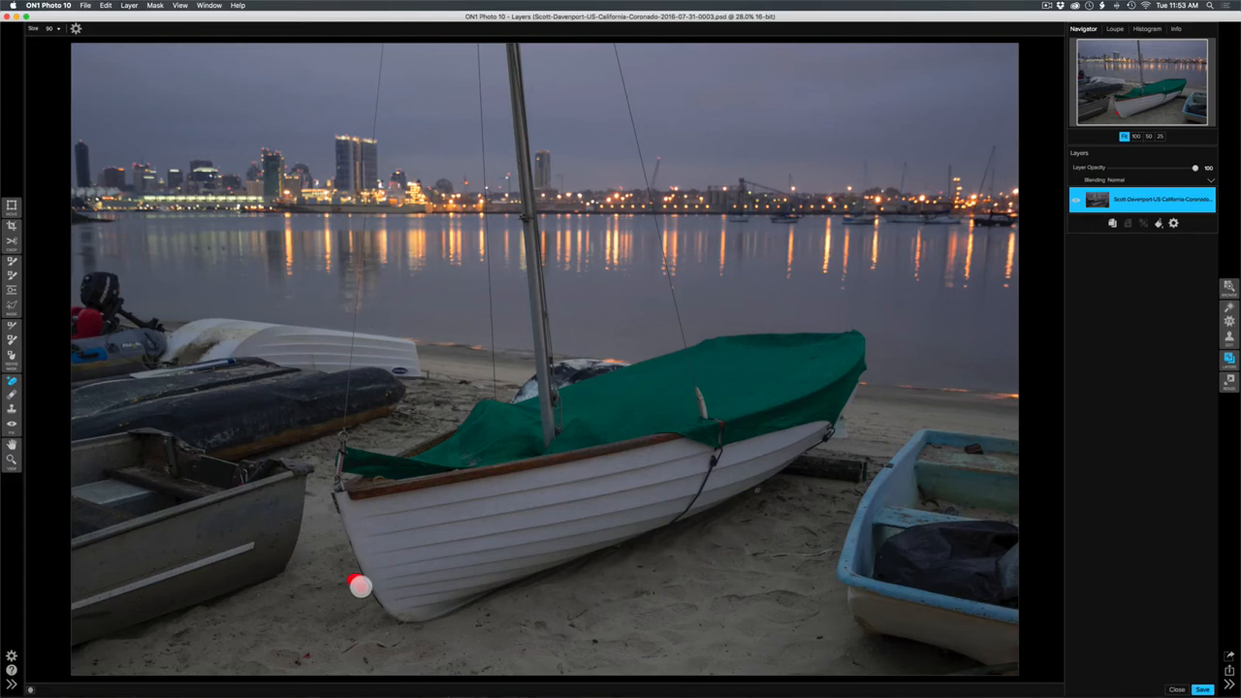
left_click(357, 584)
left_click(354, 587)
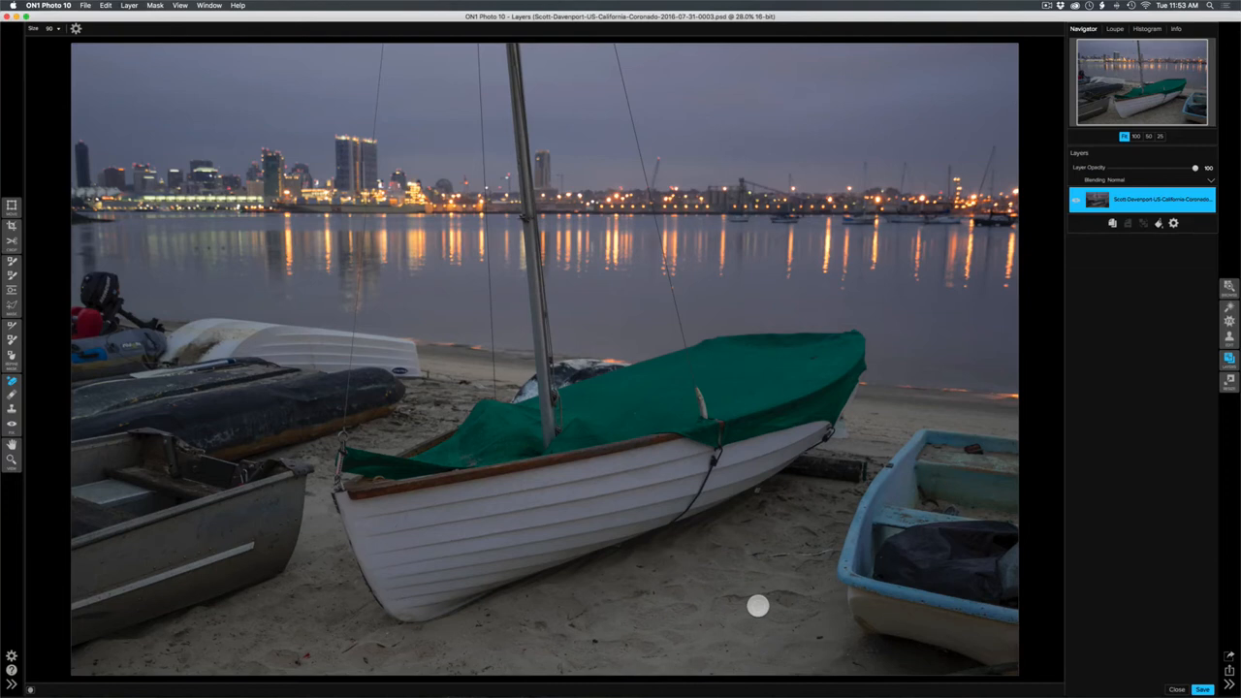
Crop the photo slightly tighter around the boats and apply the crop.
left_click(12, 227)
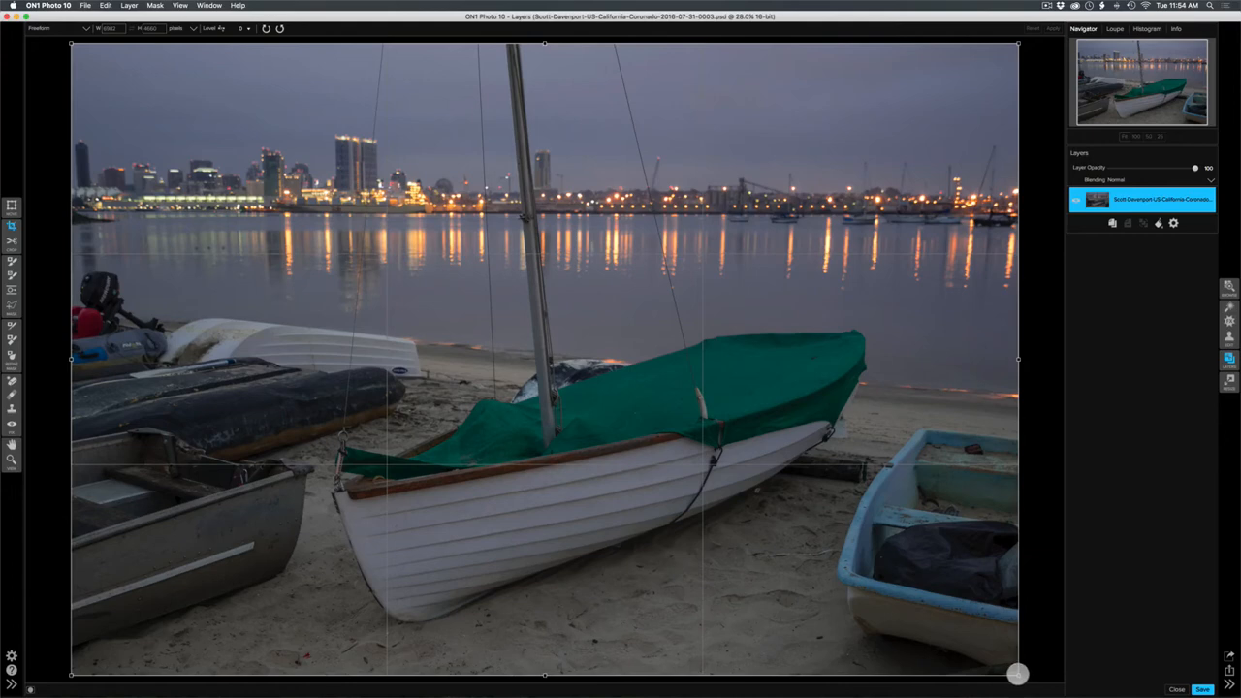
left_click_drag(1017, 673, 1008, 658)
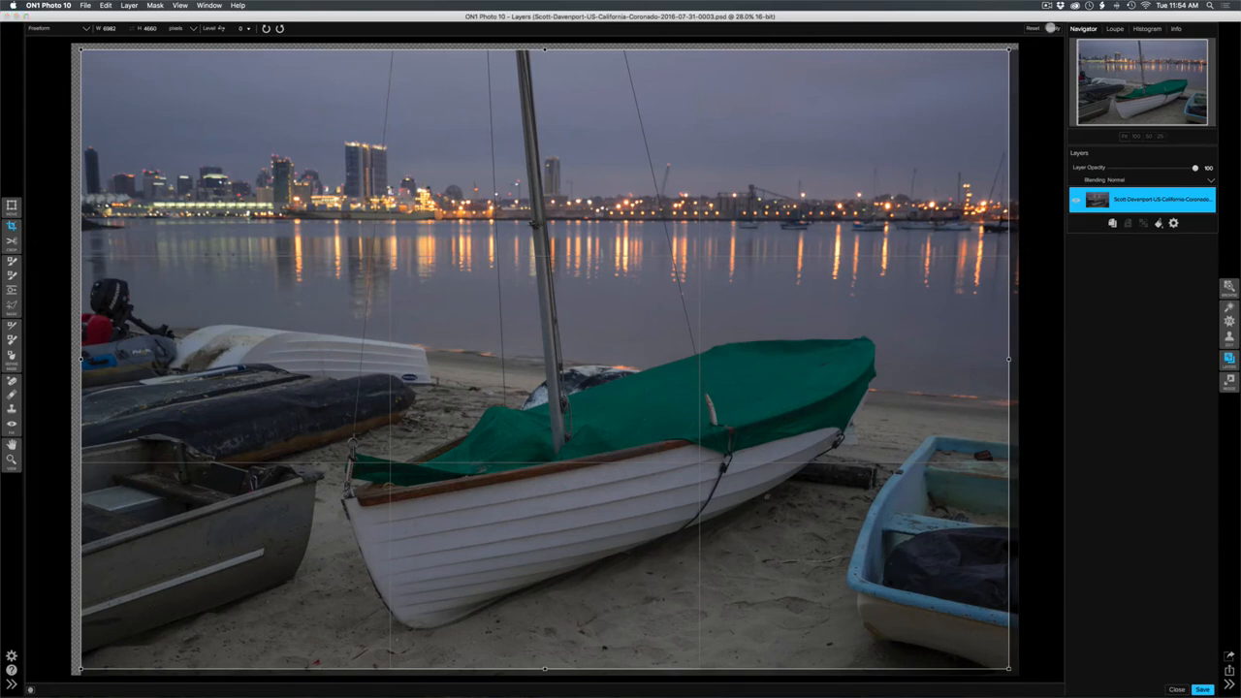
left_click(1051, 27)
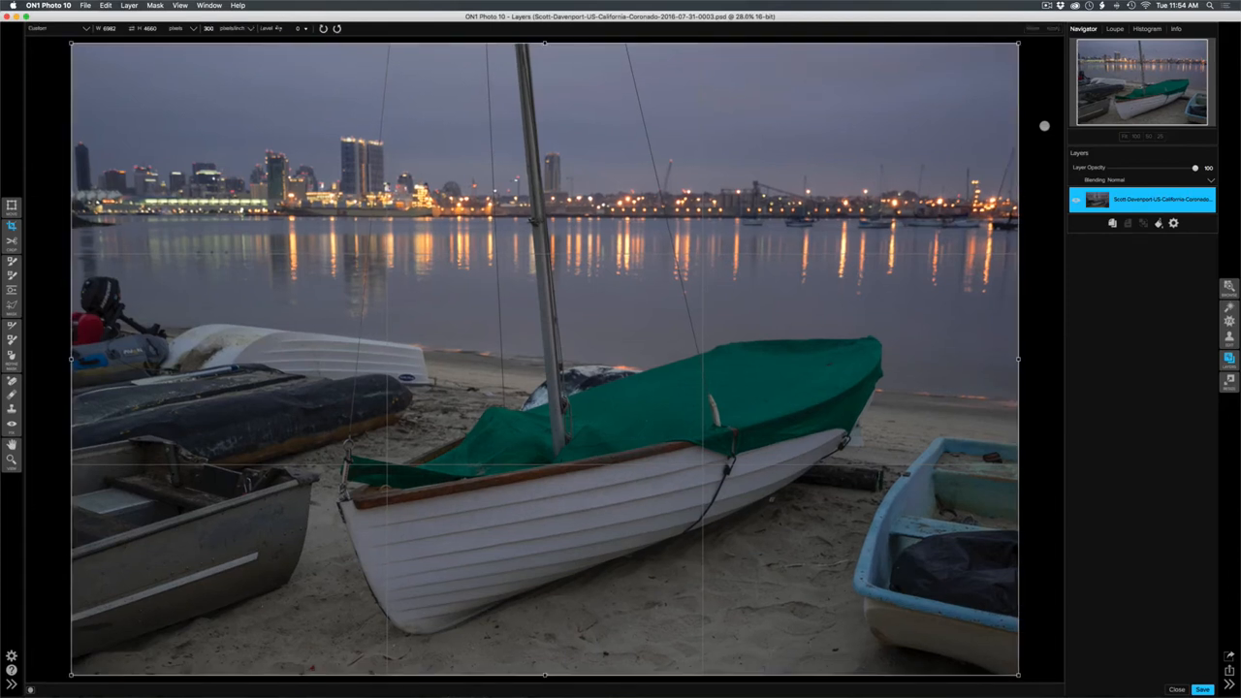
key("h")
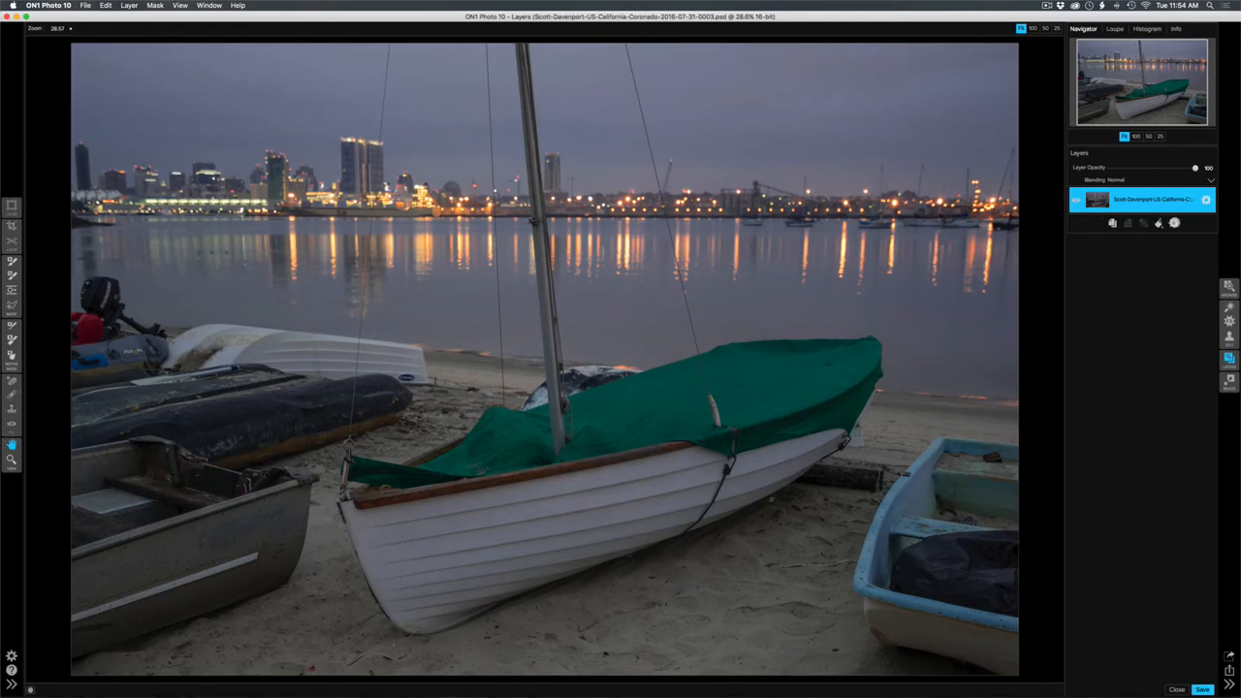
Open the photo in Effects, hide the presets browser and add a Dynamic Contrast filter.
left_click(1227, 322)
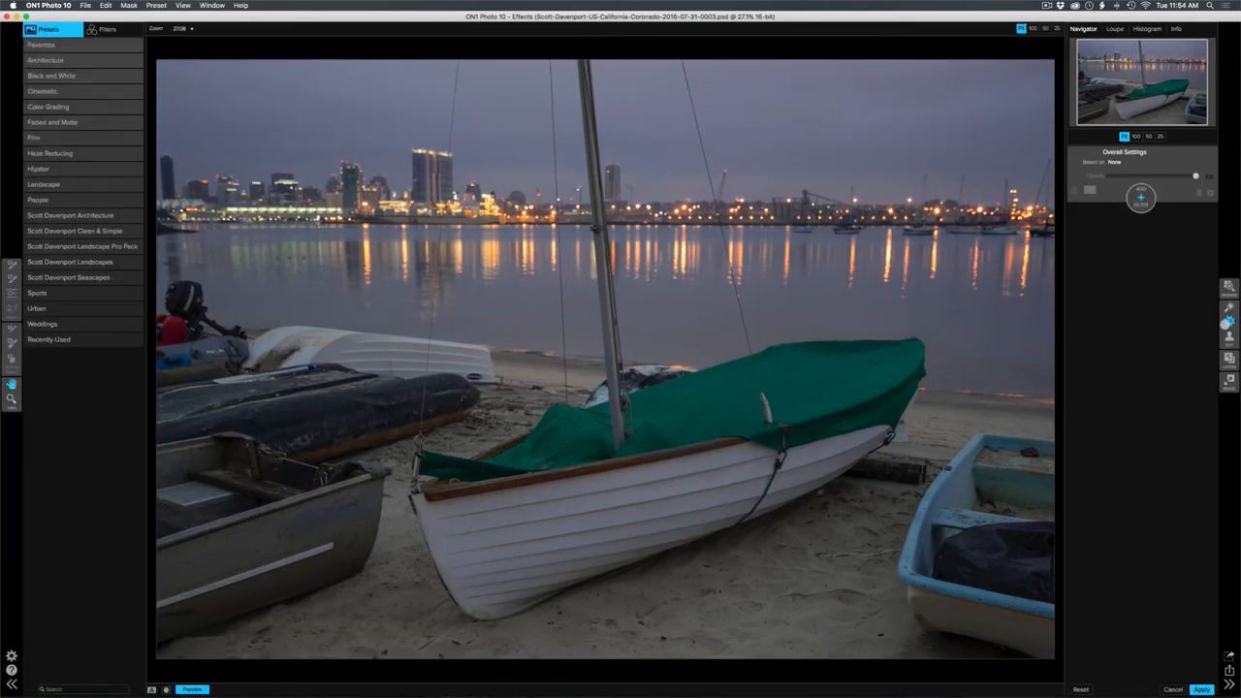
key("super+Left")
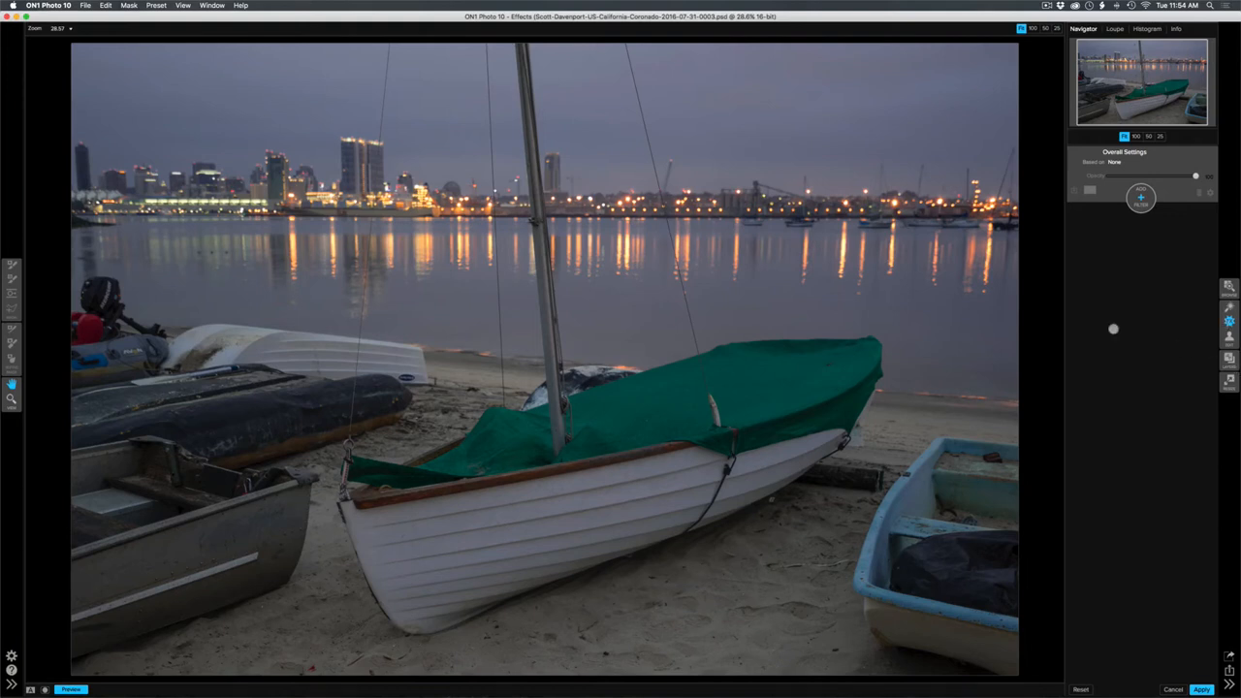
left_click(1140, 199)
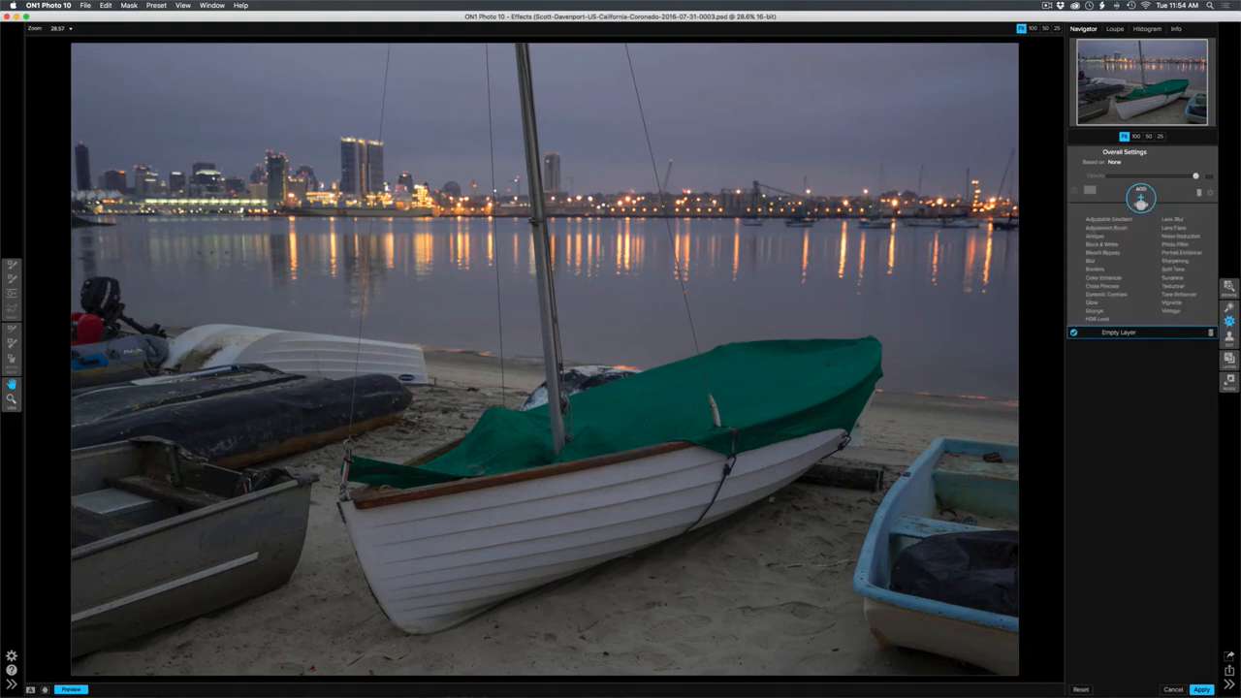
left_click(1114, 294)
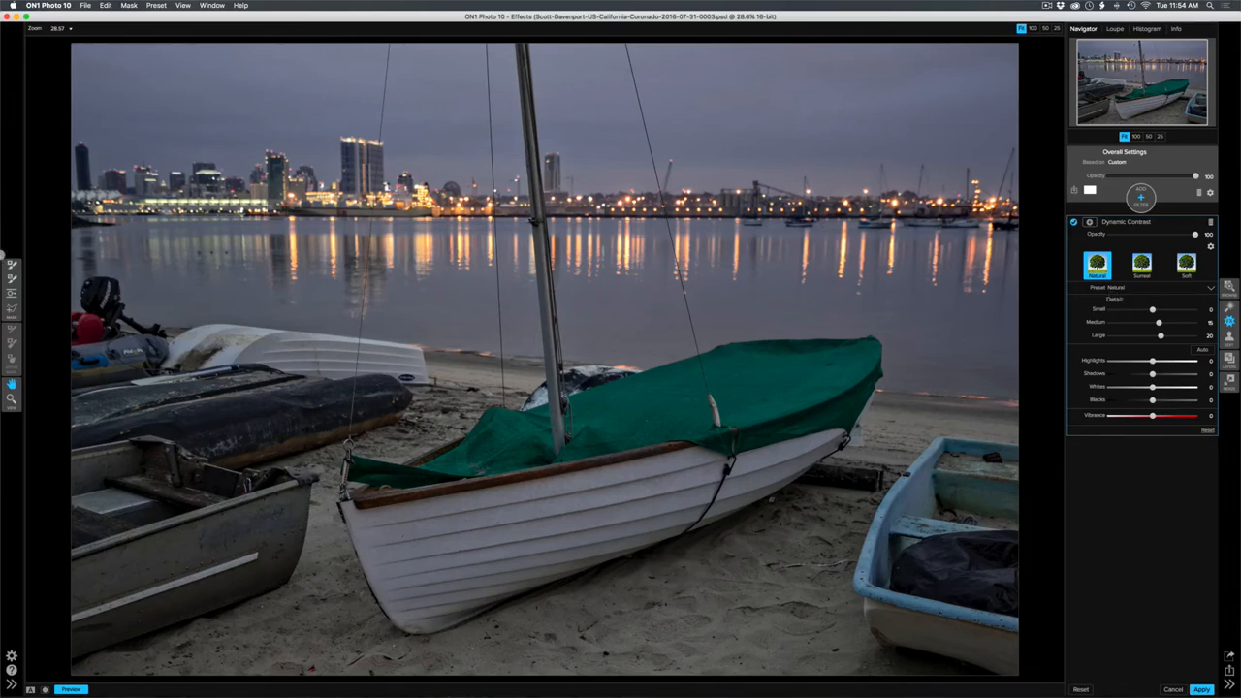
Mask the Dynamic Contrast filter with a slightly tilted linear gradient over the sky and water and set the mask's opacity to 38.
left_click(11, 291)
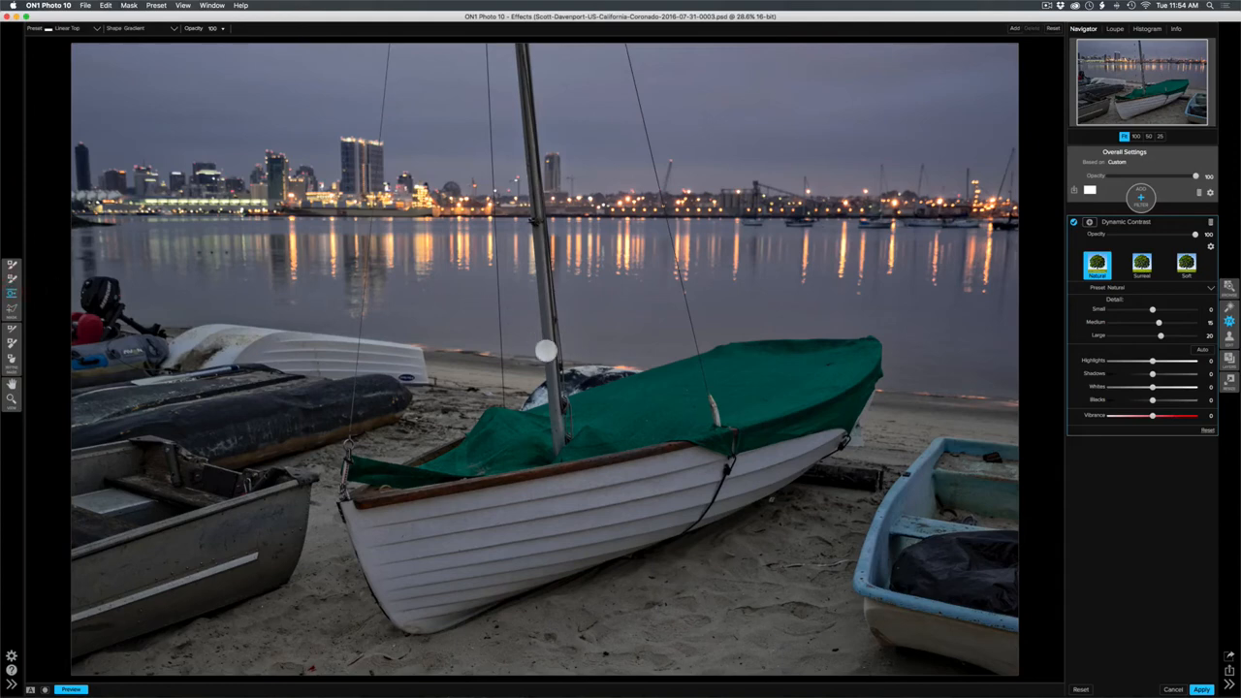
left_click(543, 351)
left_click_drag(579, 350, 640, 181)
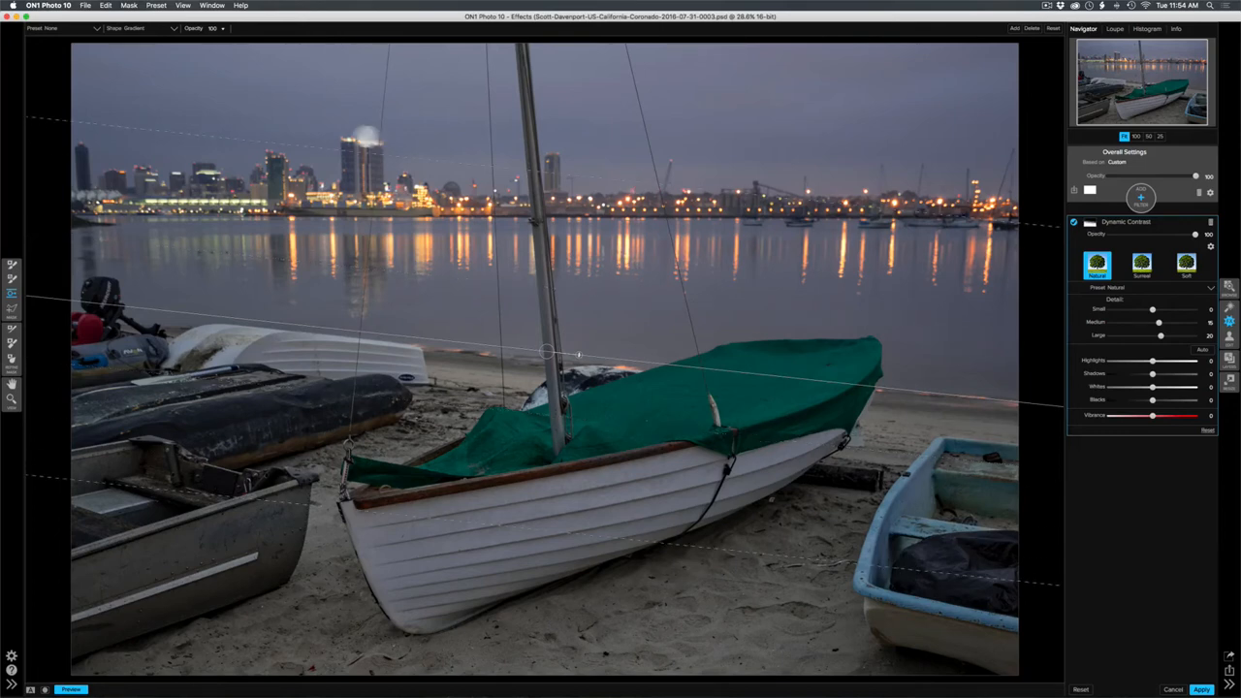
left_click_drag(197, 29, 153, 32)
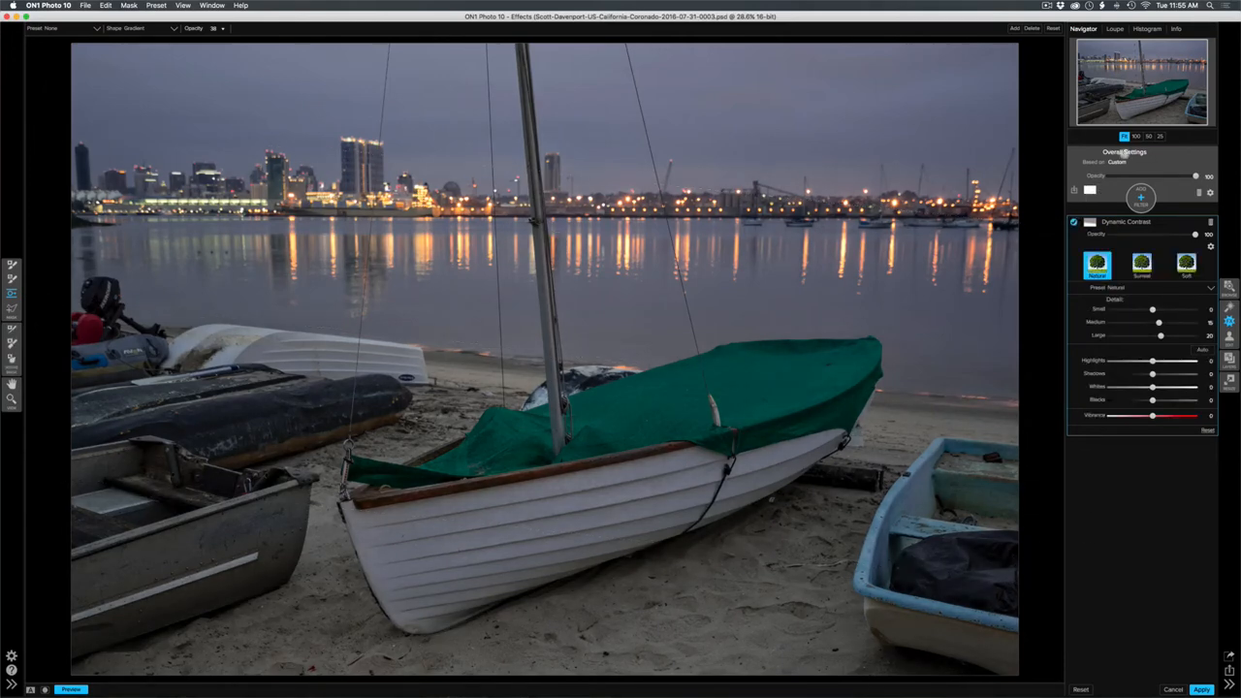
Inspect the skyline, water, shoreline and sky at 100% with and without the Dynamic Contrast filter.
left_click(1137, 136)
left_click_drag(1151, 83, 1151, 67)
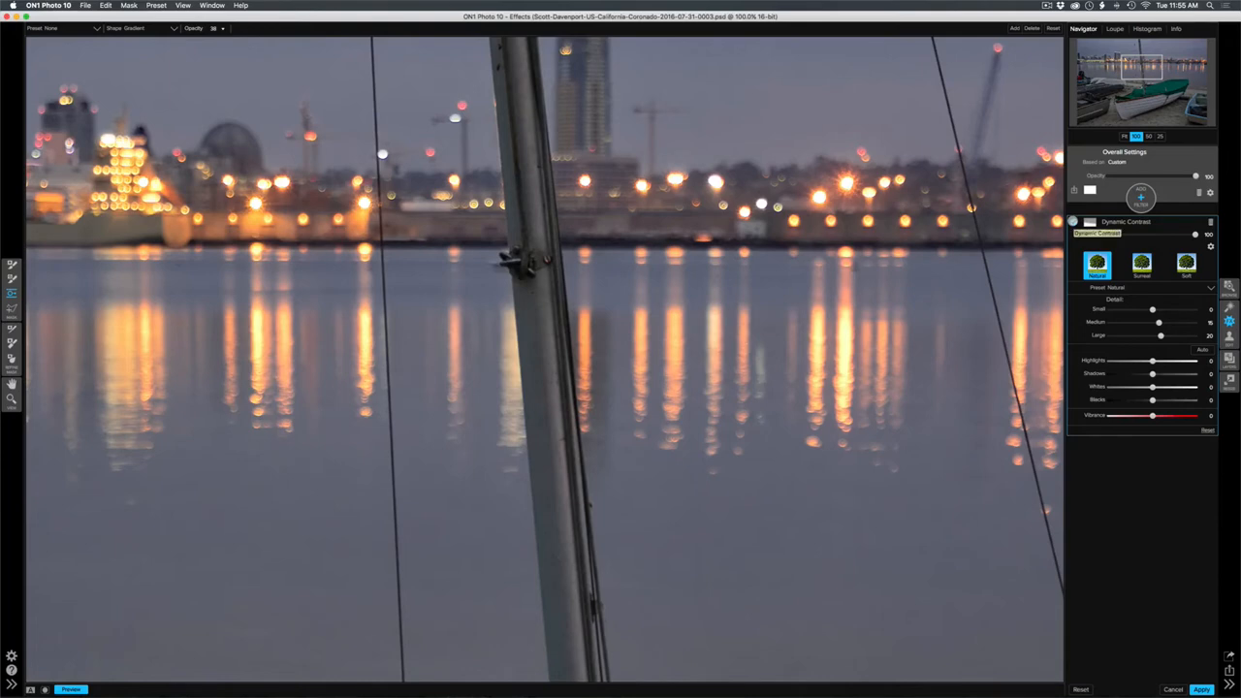
left_click(1074, 221)
left_click(1073, 221)
left_click_drag(1145, 73, 1146, 87)
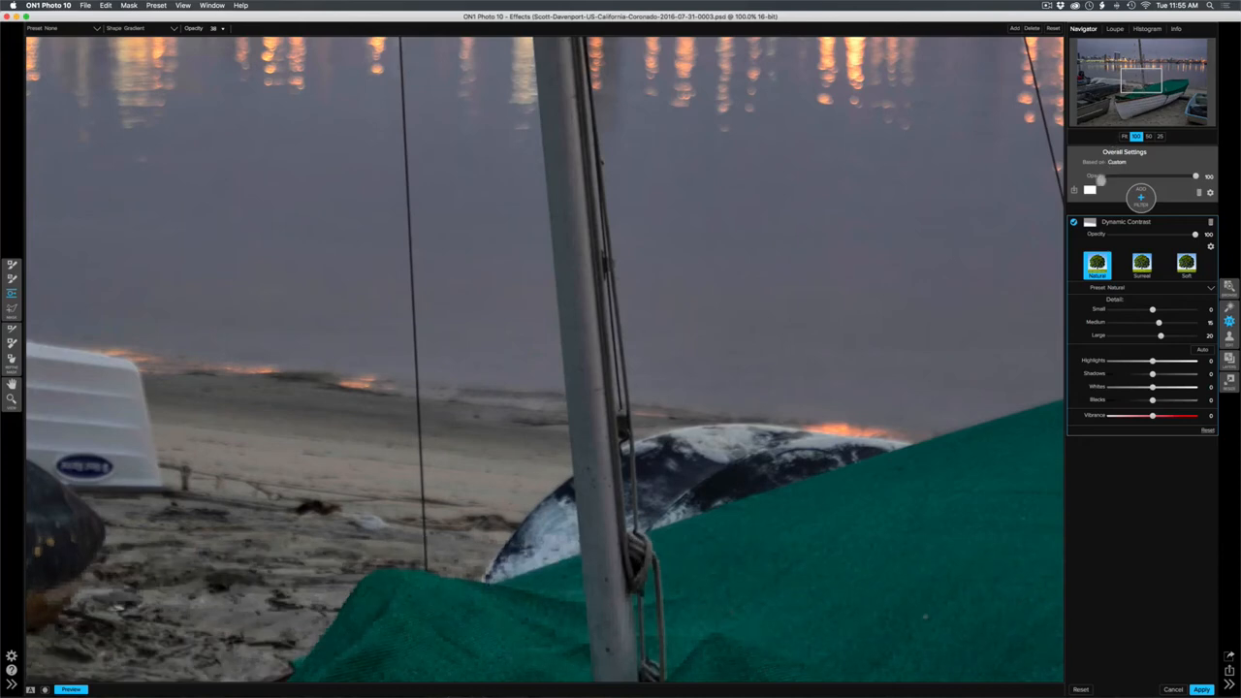
left_click(1075, 223)
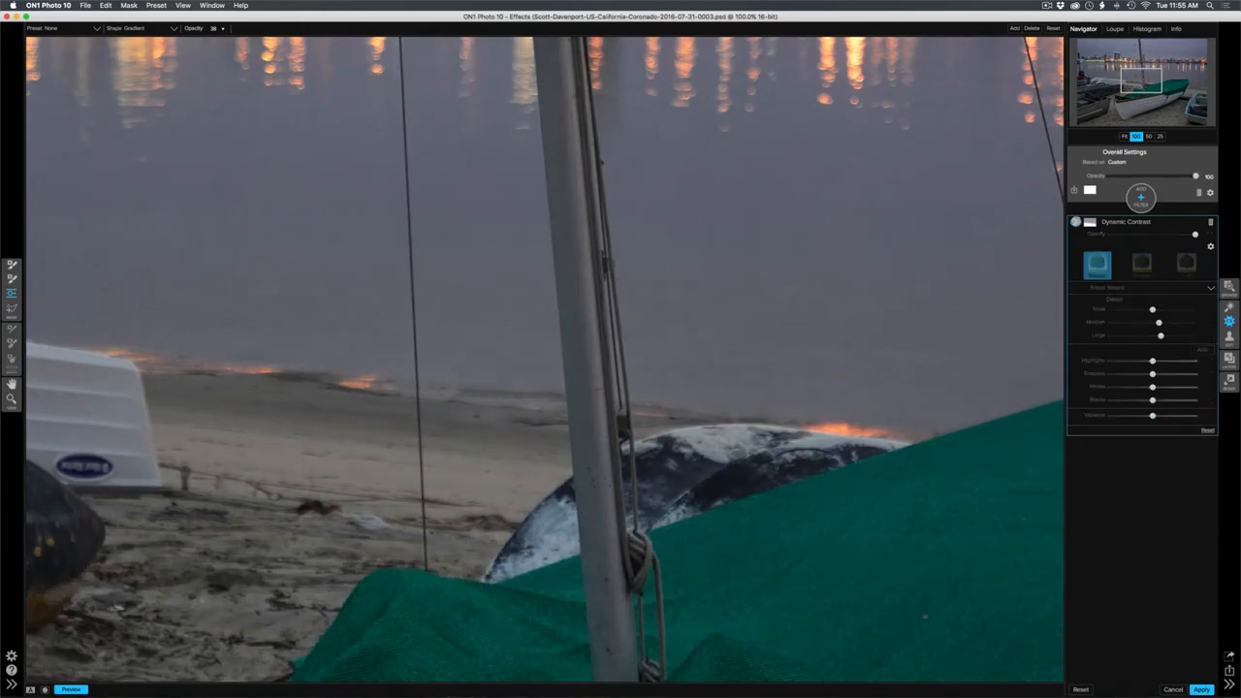
left_click(1076, 222)
left_click_drag(1140, 85, 1142, 54)
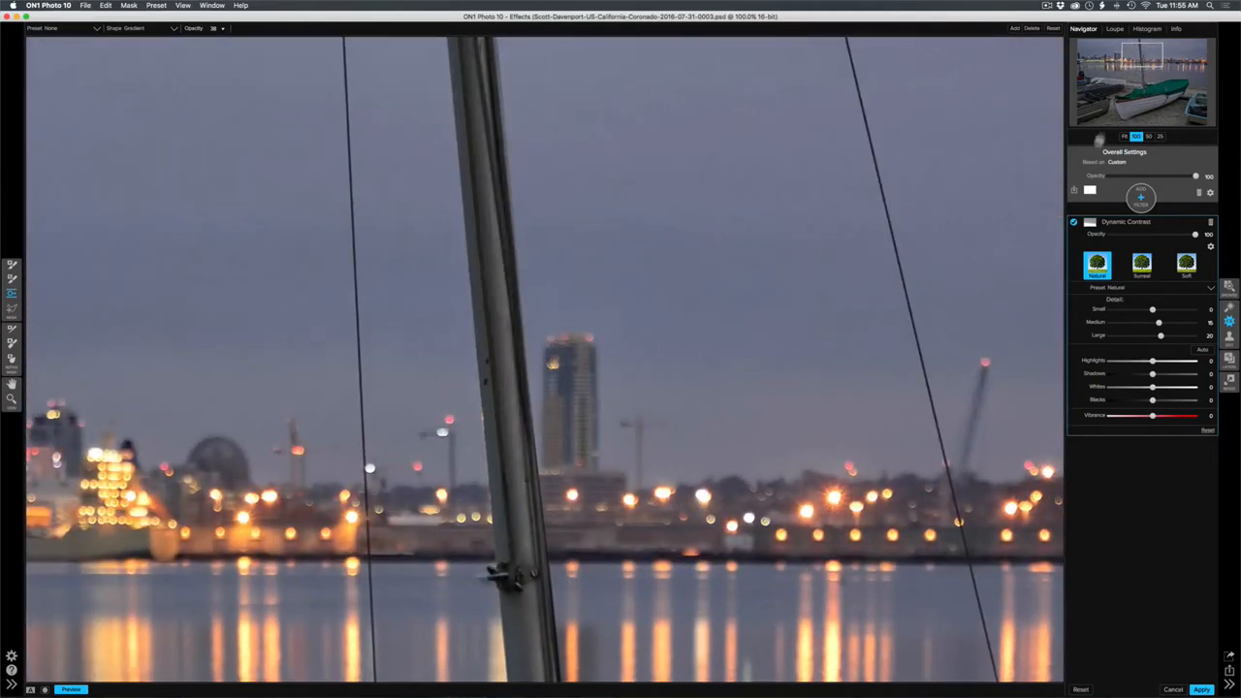
left_click(1074, 222)
left_click(1074, 222)
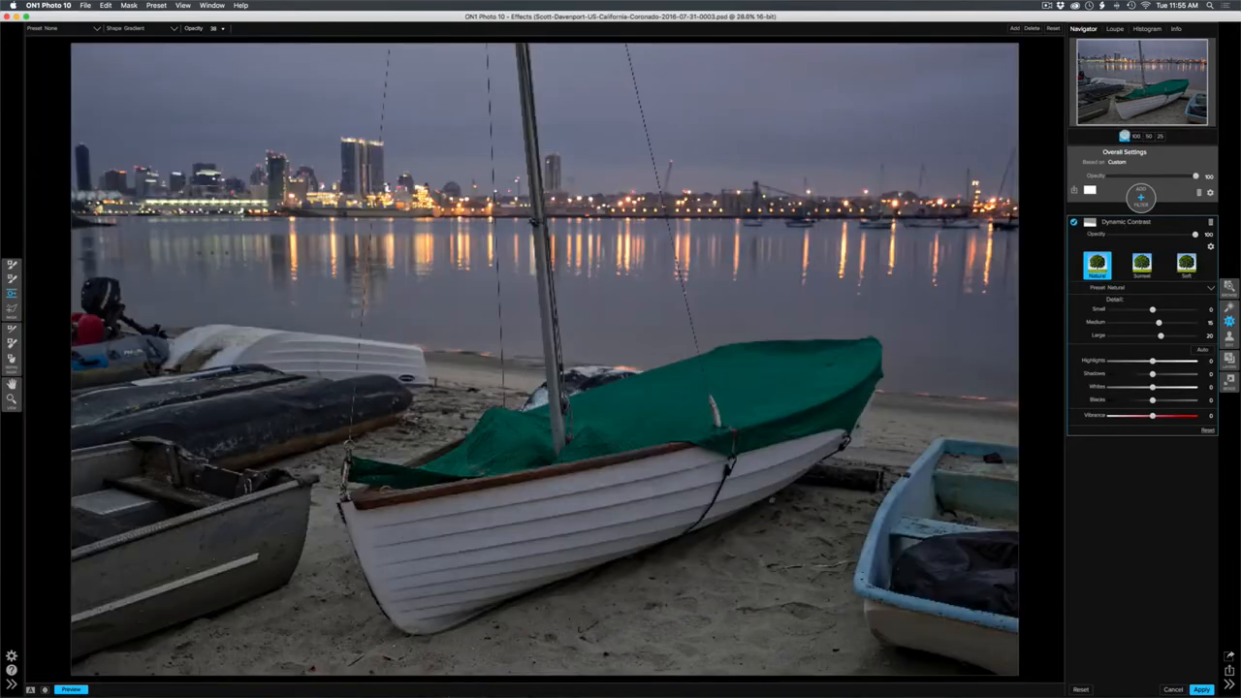
left_click(1125, 136)
Paint the sand around the boats out of the Dynamic Contrast mask with the Quick Mask brush at size 150.
left_click(749, 276)
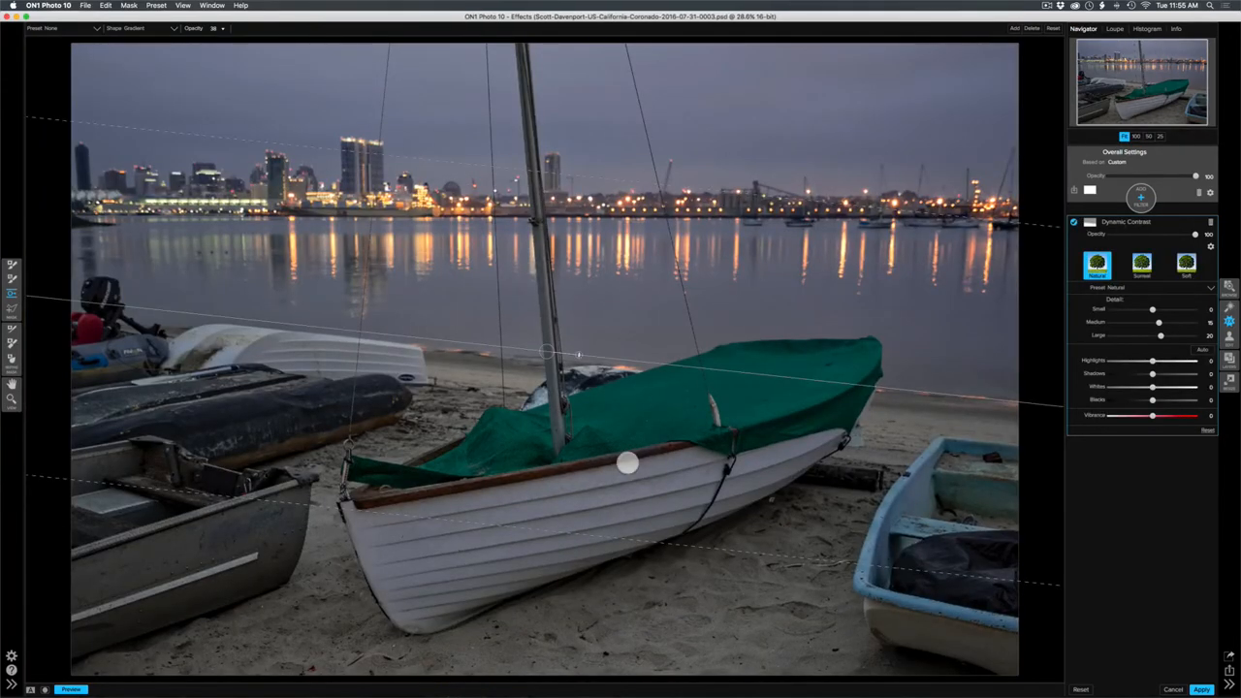
left_click(12, 274)
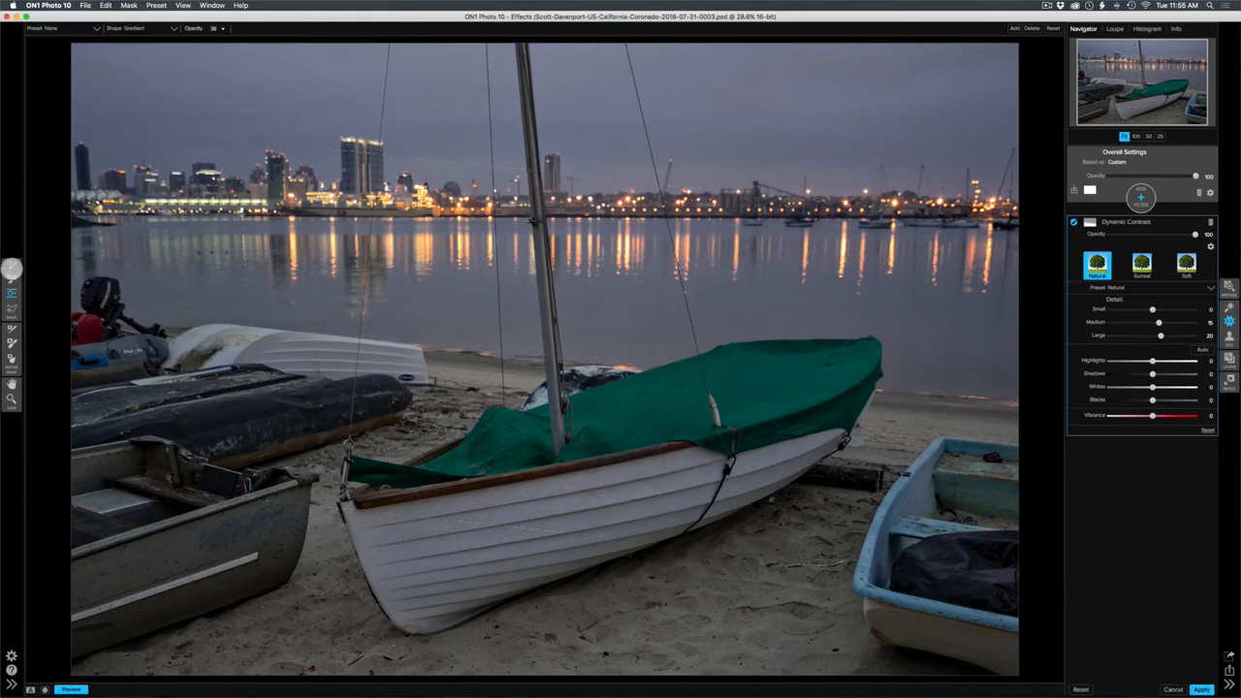
left_click(11, 276)
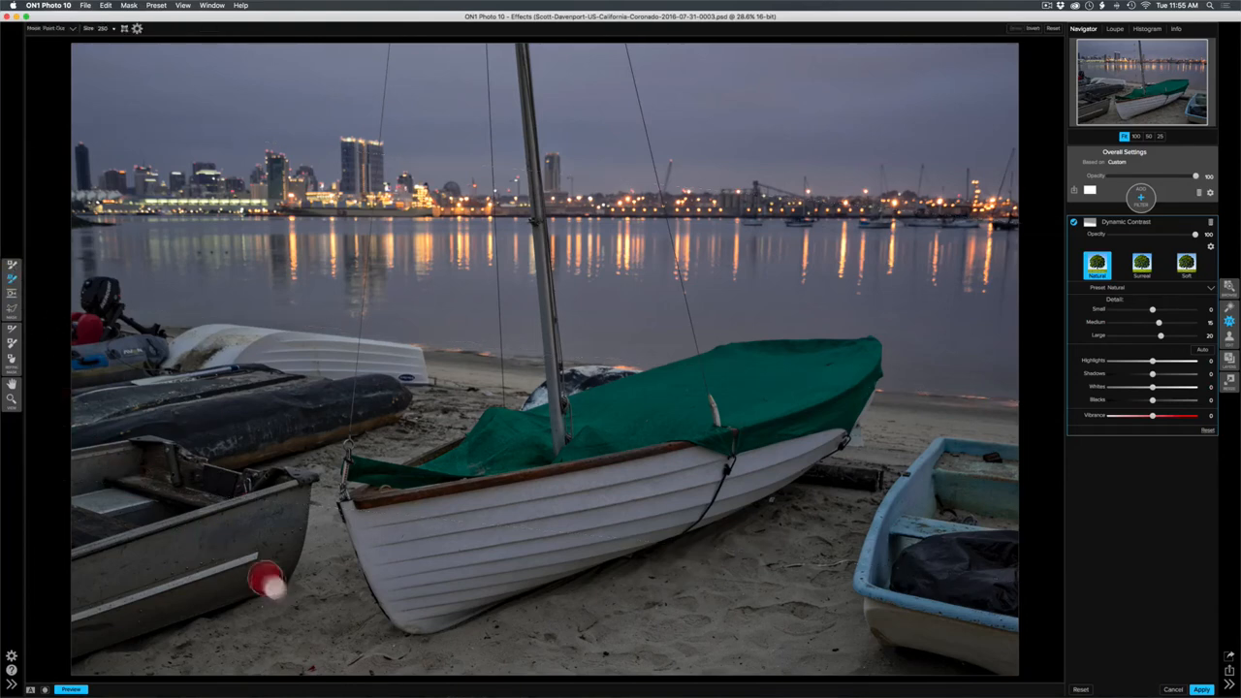
key("bracketleft")
key("bracketleft")
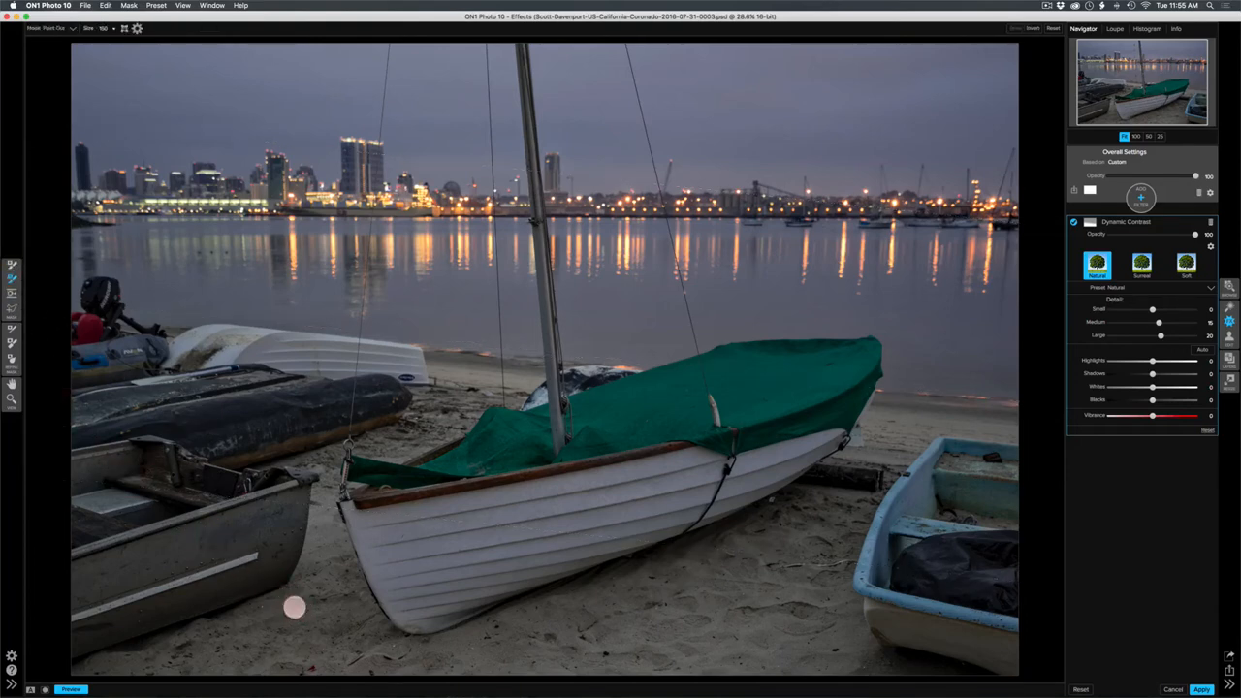
mouse_move(321, 540)
left_mouse_down()
mouse_move(323, 584)
mouse_move(303, 631)
mouse_move(406, 660)
mouse_move(632, 633)
mouse_move(751, 585)
mouse_move(813, 543)
mouse_move(784, 650)
left_mouse_up()
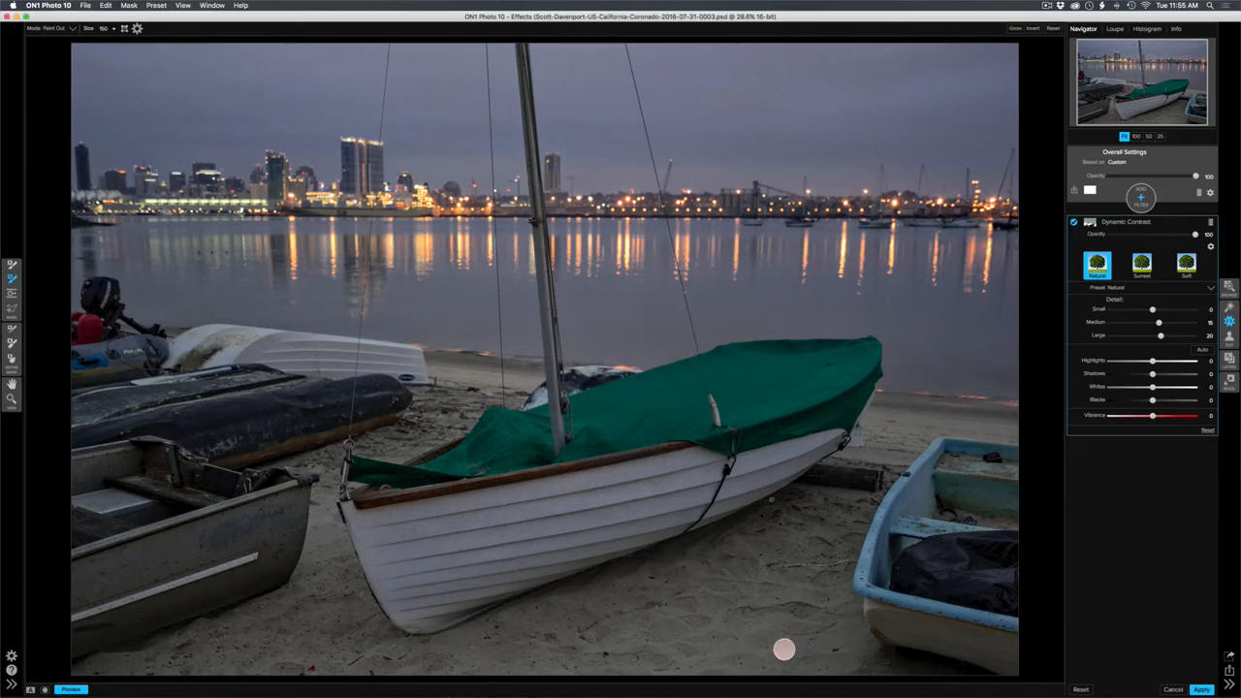
With the mask overlay shown, paint the white boat's lower hull edge back into the mask and refine that edge at size 250 in Out mode.
key("o")
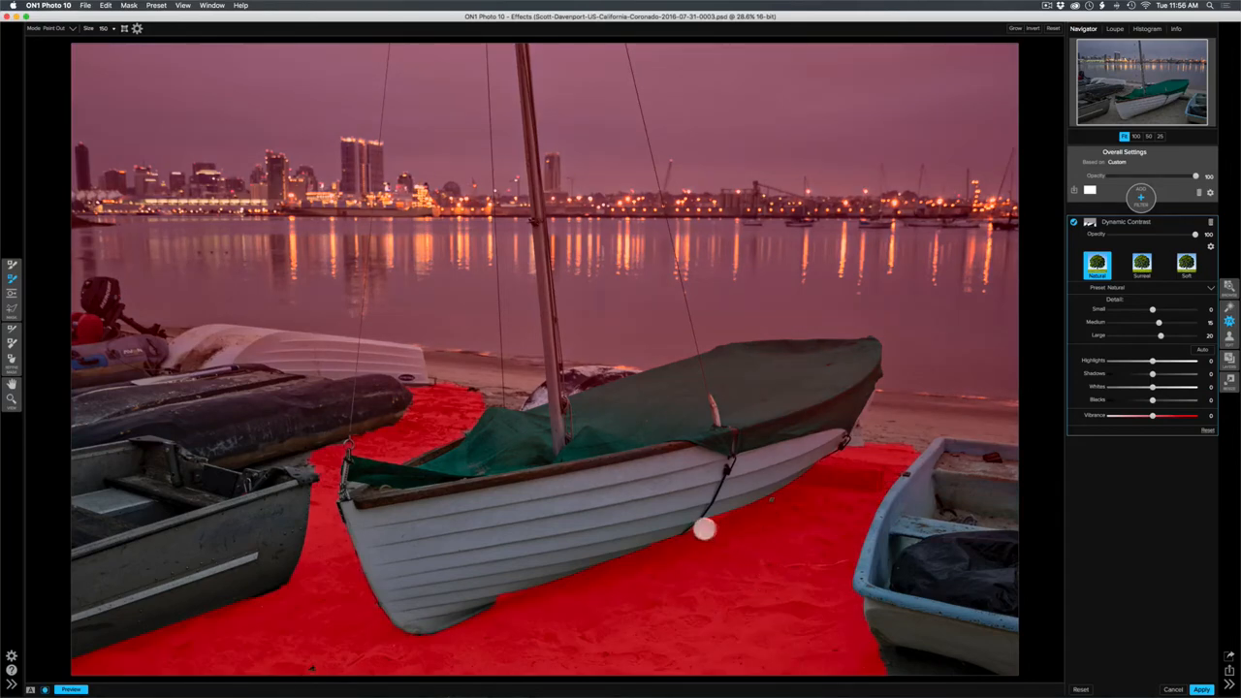
key("b")
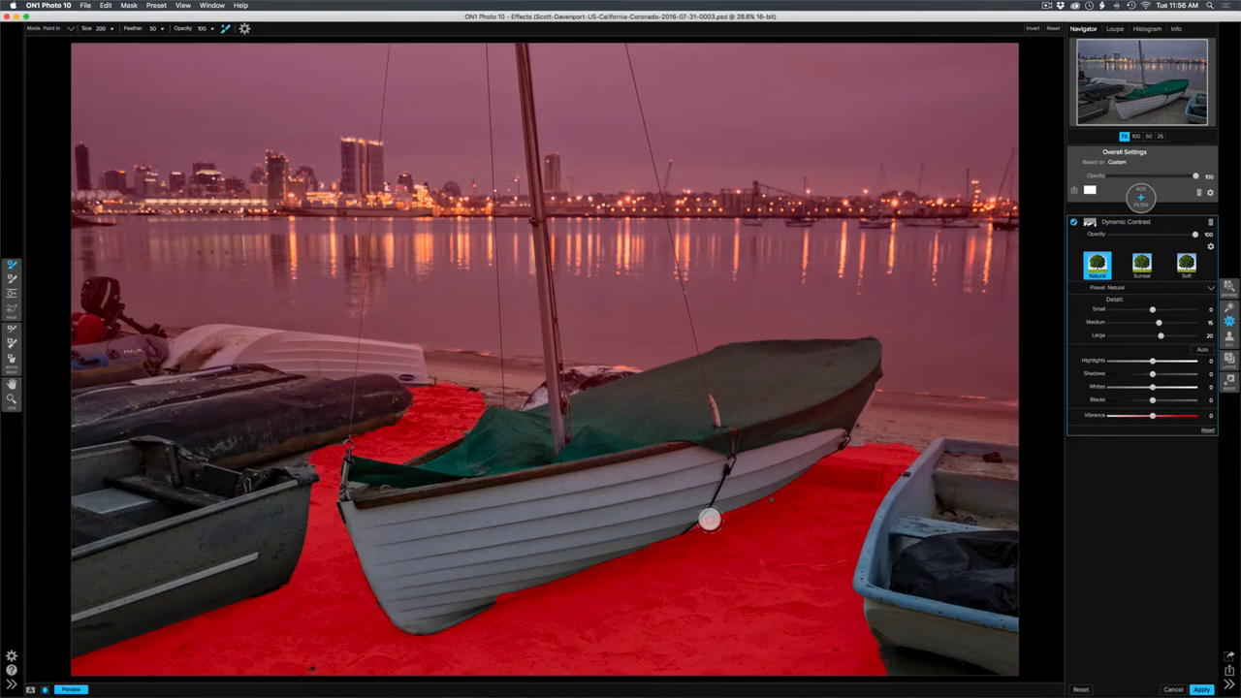
mouse_move(709, 521)
left_mouse_down()
mouse_move(488, 601)
mouse_move(777, 483)
mouse_move(733, 510)
mouse_move(767, 490)
left_mouse_up()
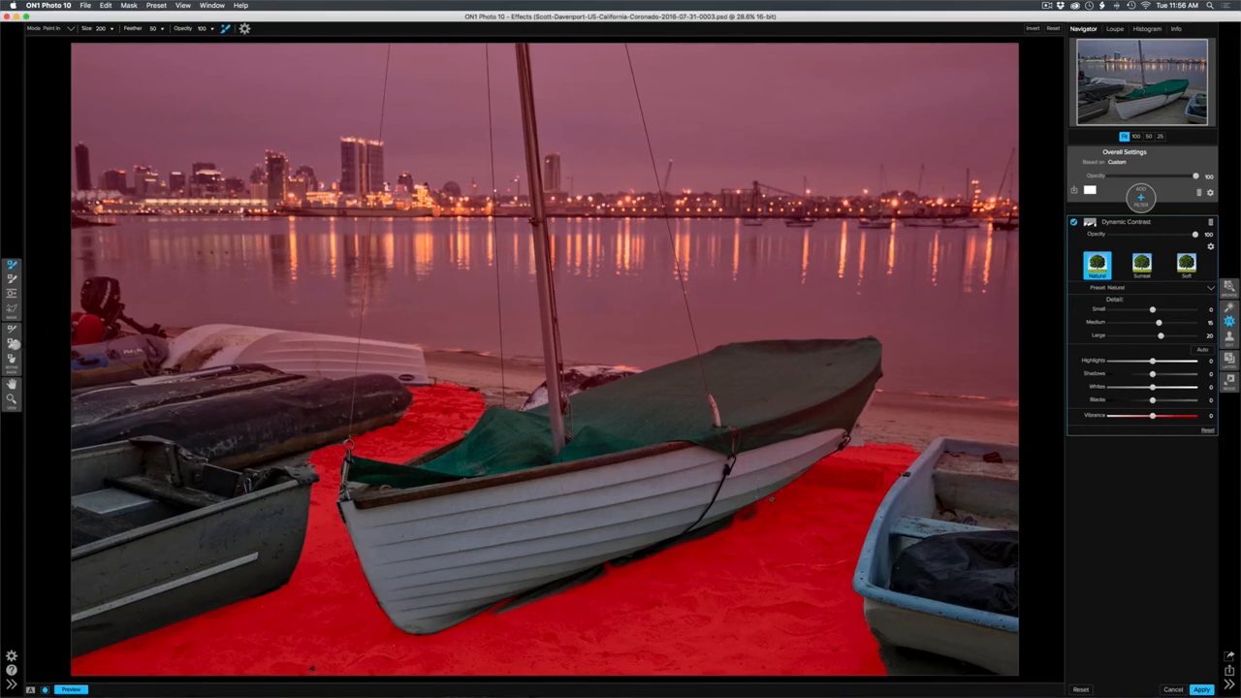
left_click(11, 358)
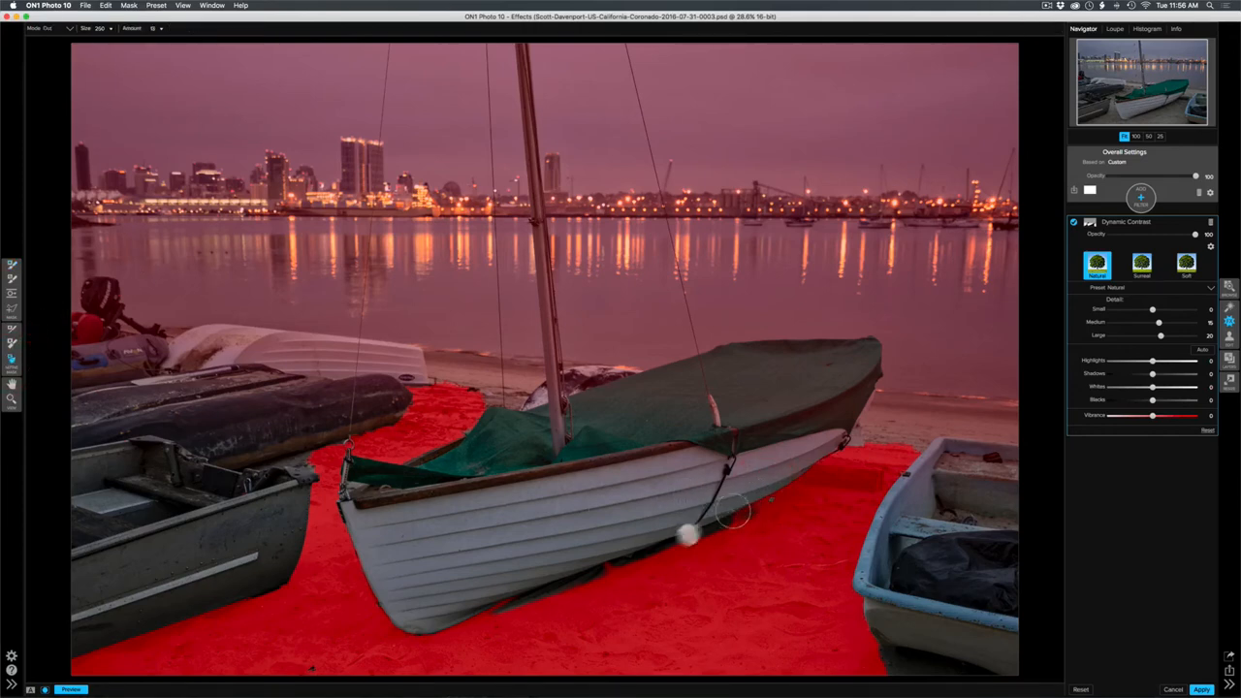
mouse_move(688, 535)
left_mouse_down()
mouse_move(592, 586)
mouse_move(493, 608)
mouse_move(535, 584)
mouse_move(478, 615)
mouse_move(752, 523)
mouse_move(468, 621)
mouse_move(585, 571)
mouse_move(751, 527)
mouse_move(668, 546)
mouse_move(459, 630)
left_mouse_up()
Hide the mask overlay and set Dynamic Contrast's Small detail to 5 and Medium detail to 21.
key("o")
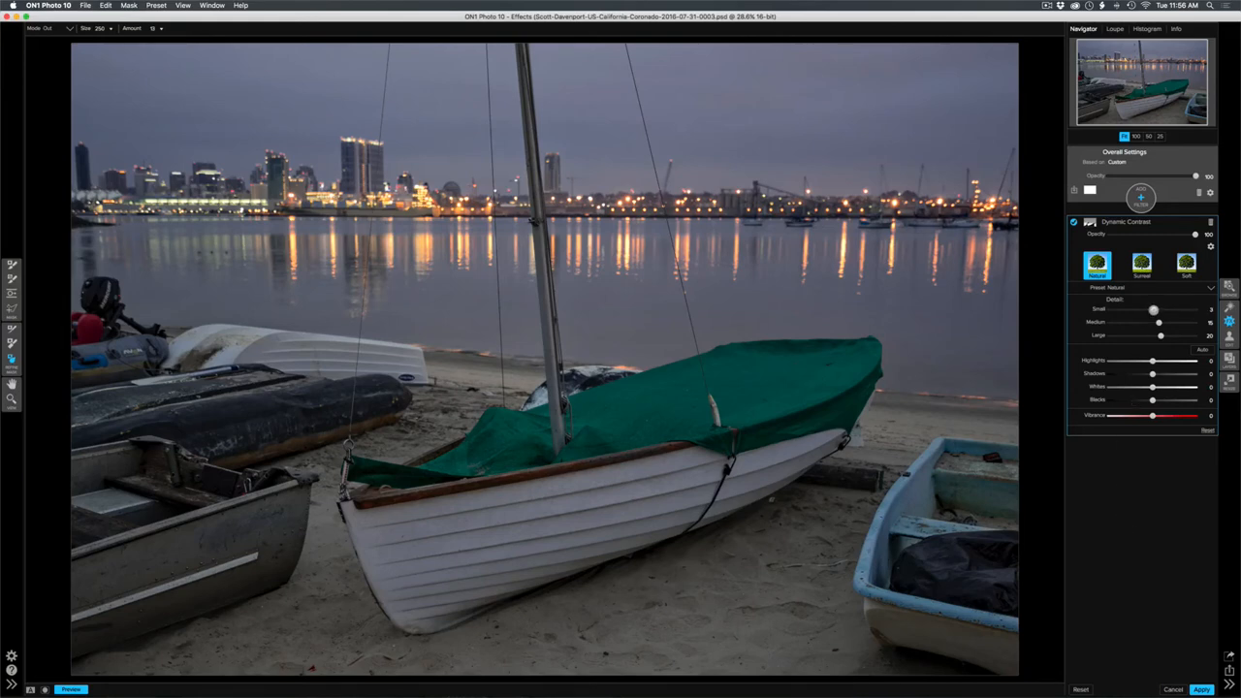
left_click_drag(1154, 310, 1163, 322)
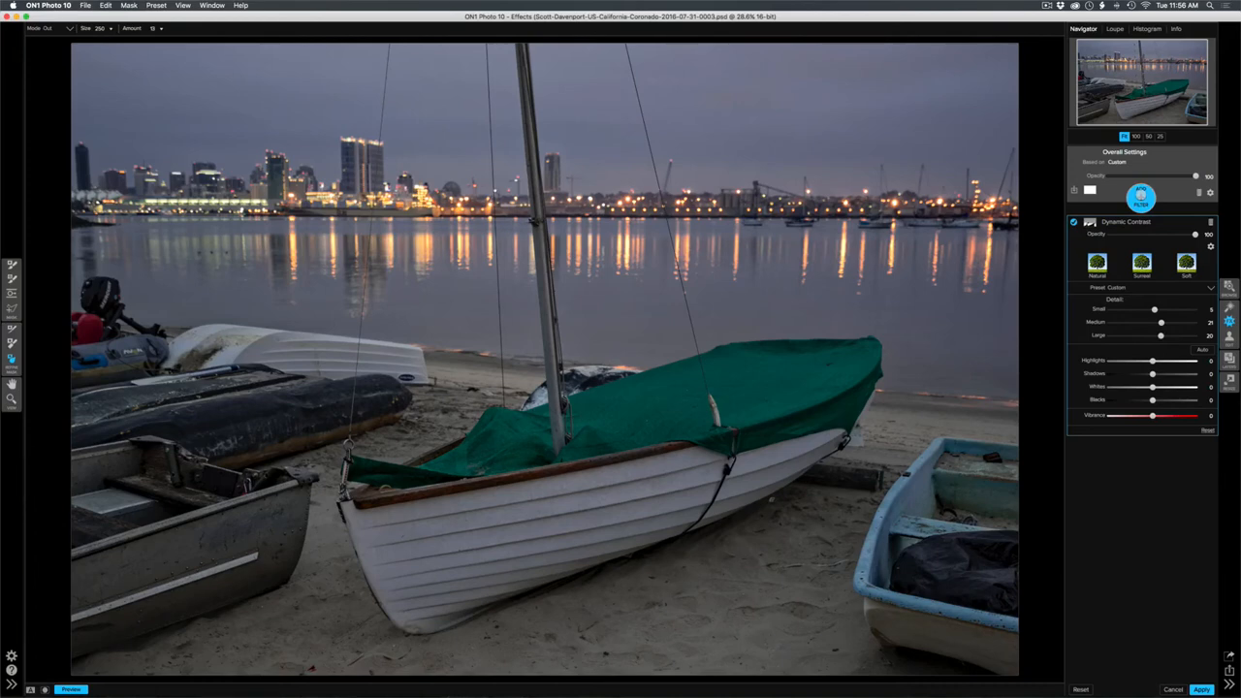
Add a Sunshine filter with Warmth 15 and Saturation 5 and compare the photo with and without it.
left_click(1141, 198)
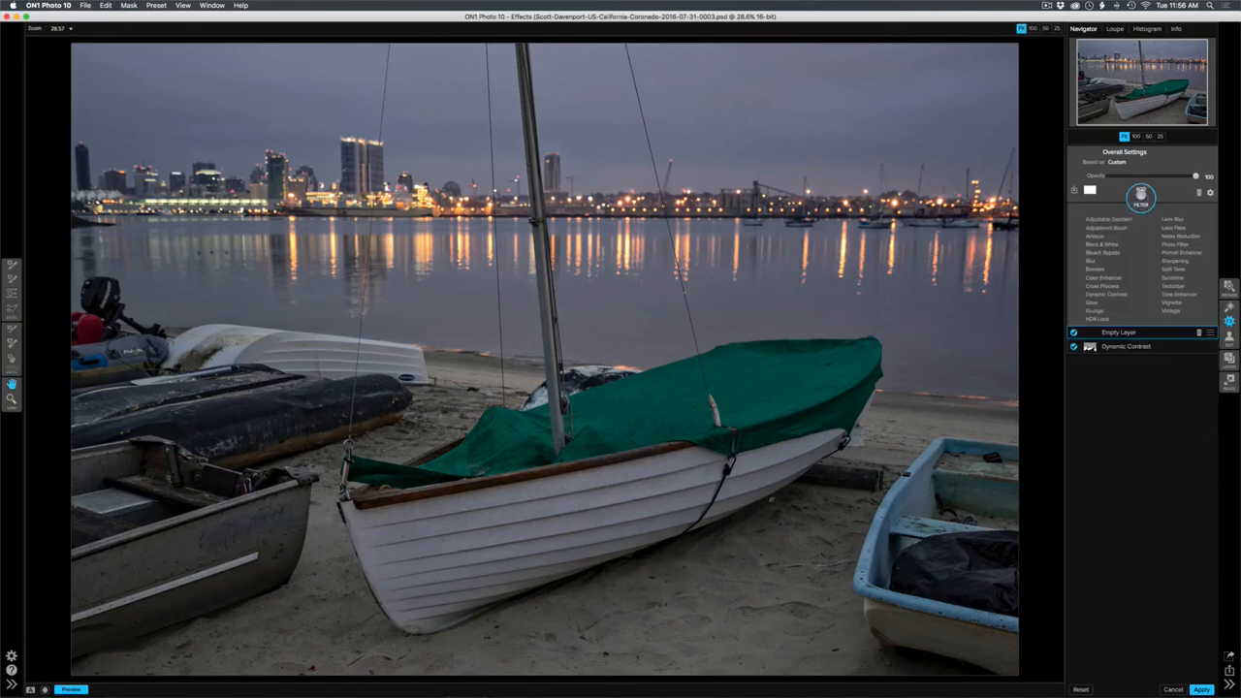
left_click(1170, 277)
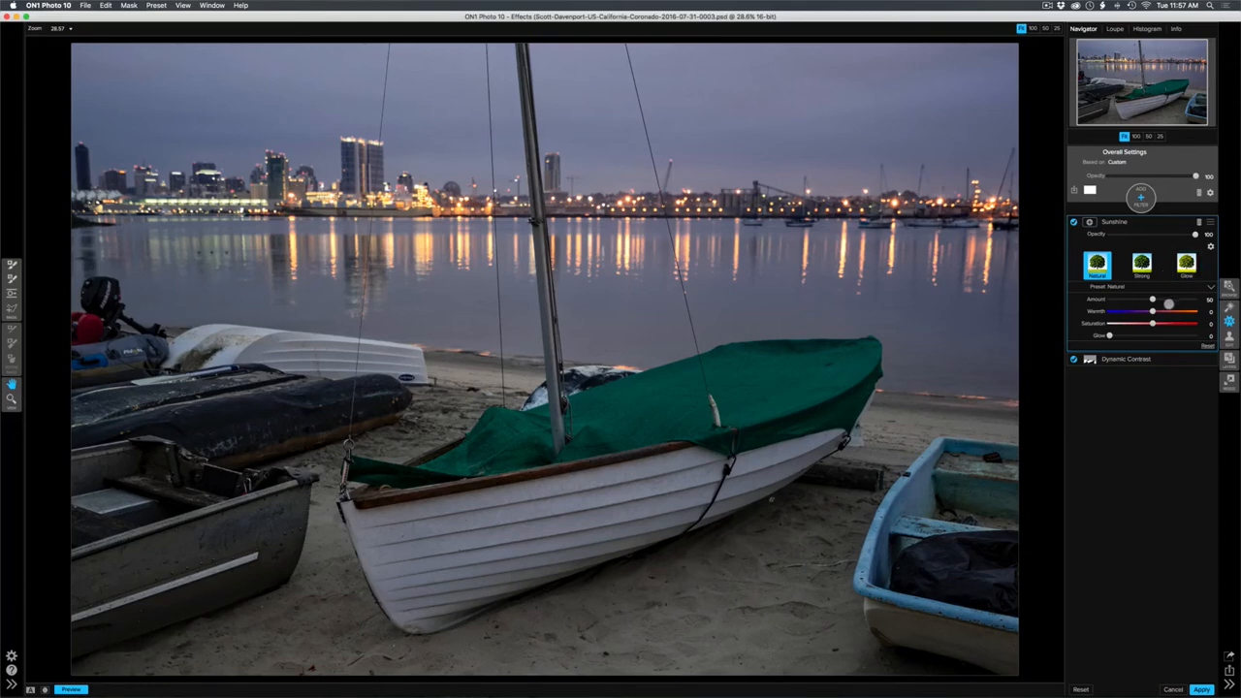
left_click(1159, 310)
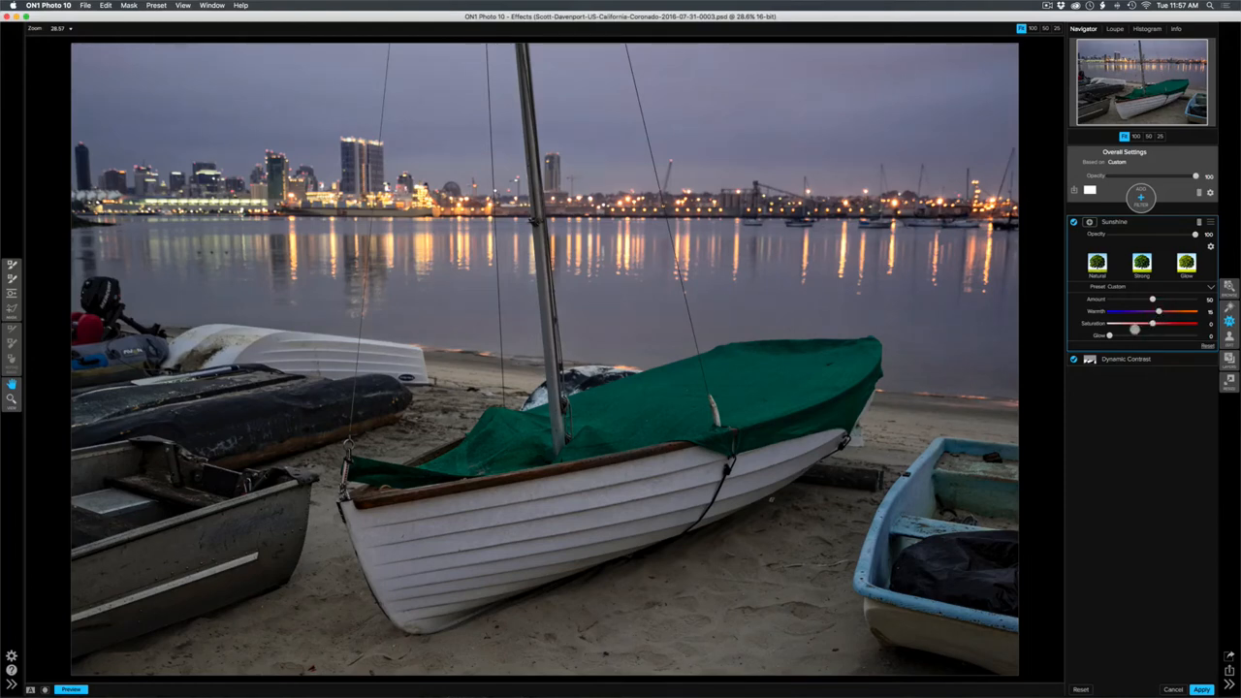
left_click_drag(1152, 323, 1154, 323)
left_click(1072, 222)
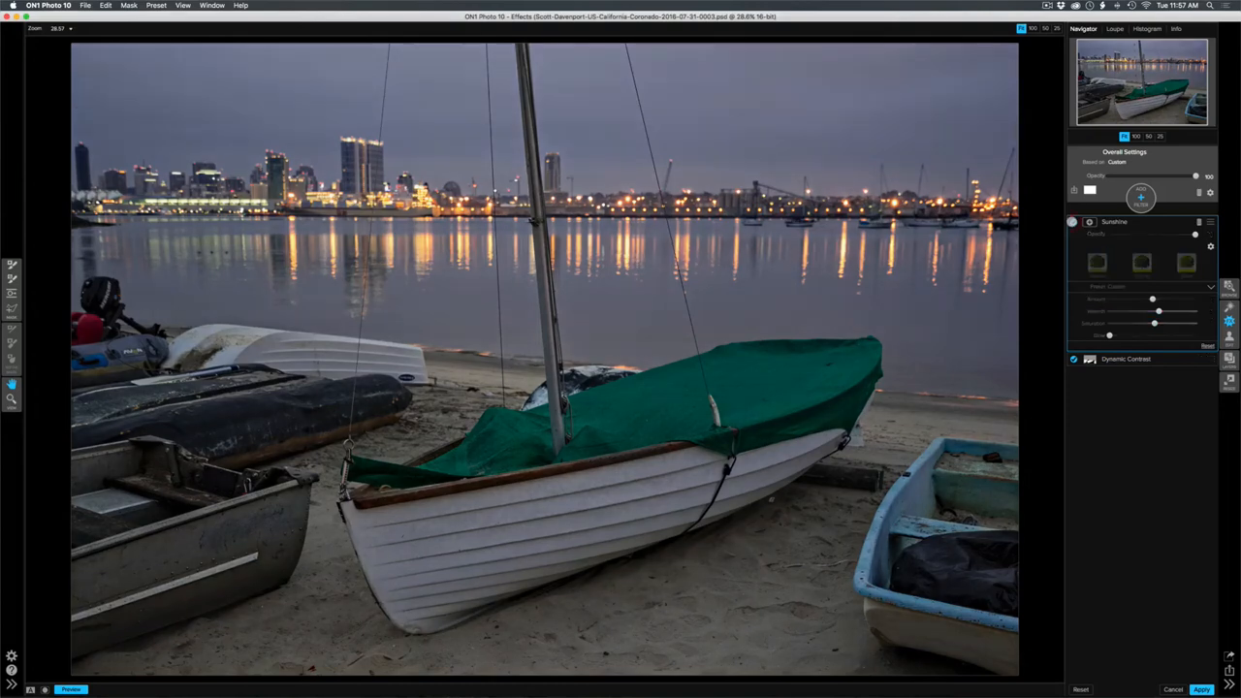
left_click(1072, 222)
left_click(1073, 222)
left_click(1073, 222)
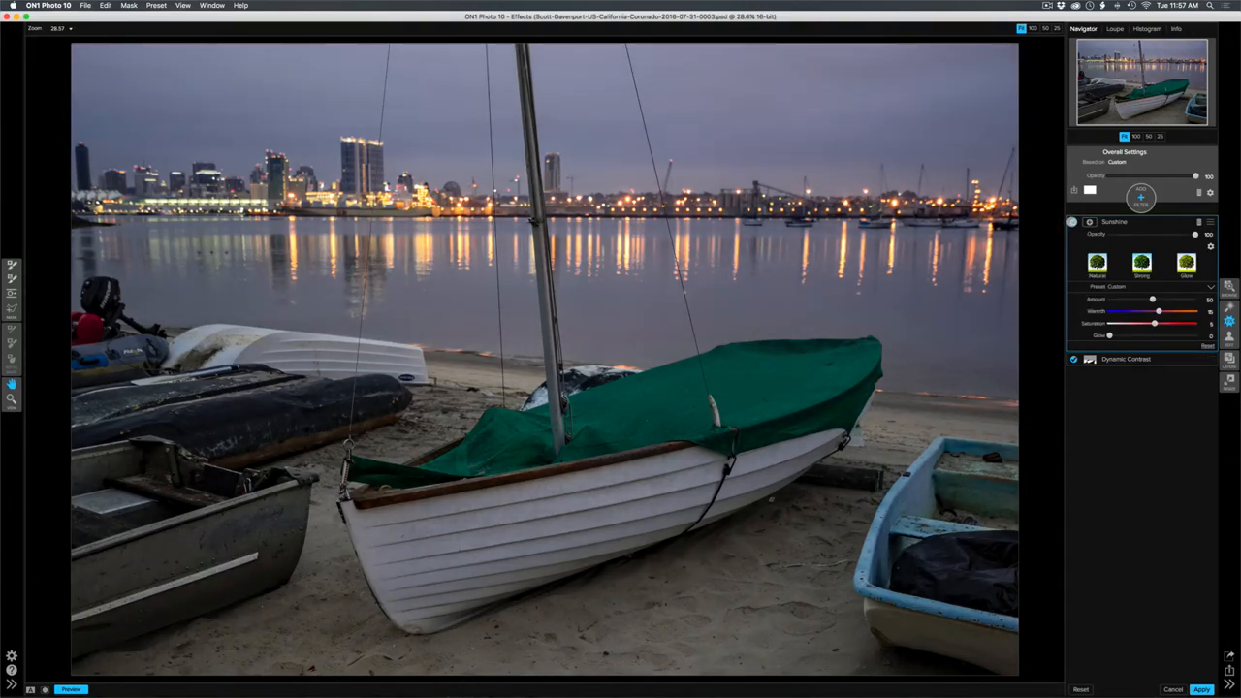
left_click(1073, 222)
Add an Adjustable Gradient filter with the Lighten style and change its mask shape to Edges.
left_click(1139, 199)
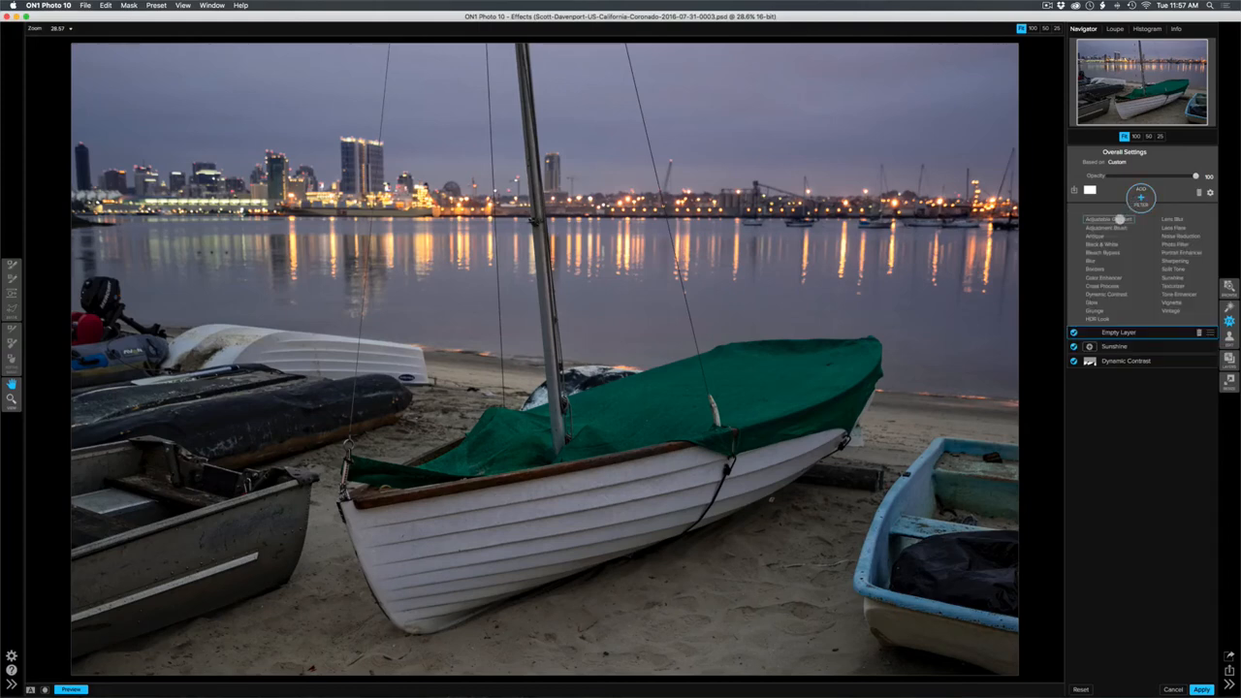
left_click(1120, 220)
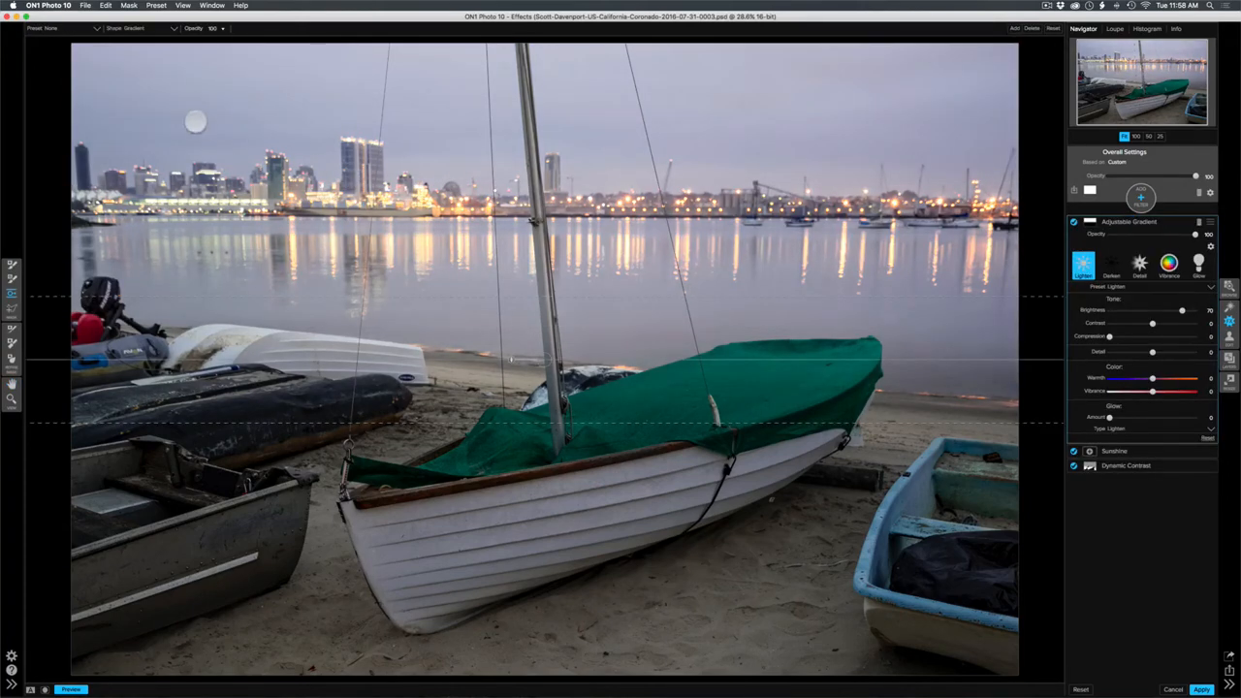
left_click(175, 29)
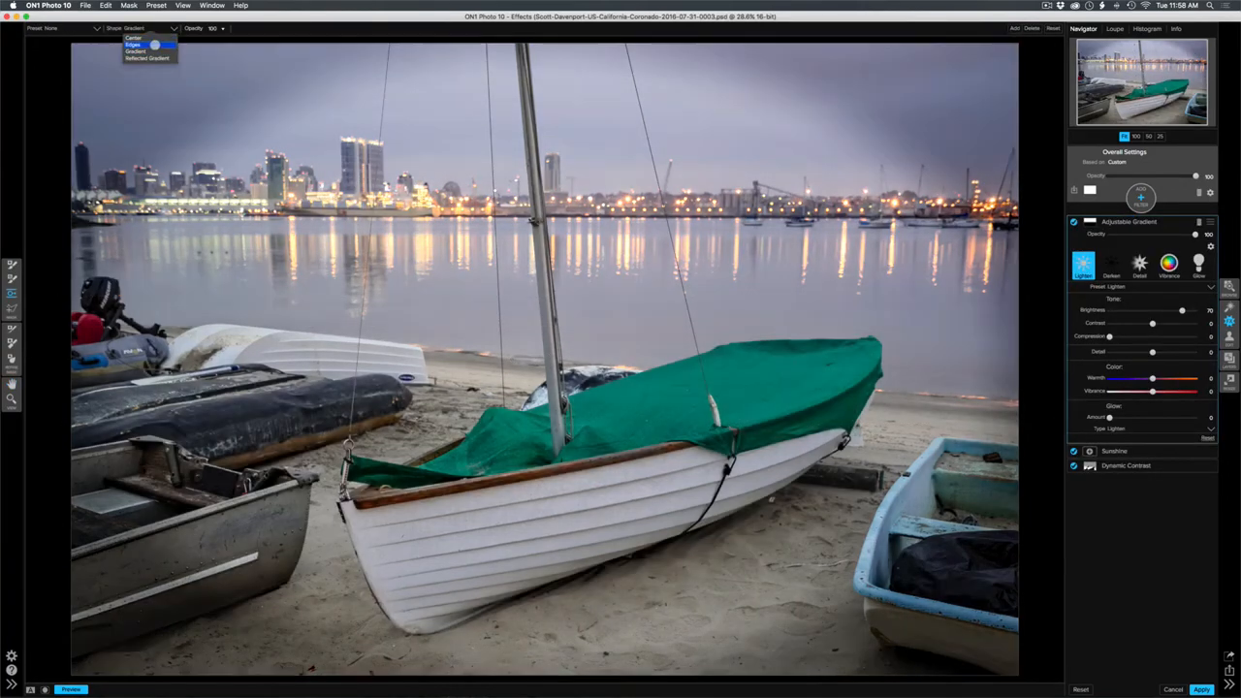
left_click(154, 45)
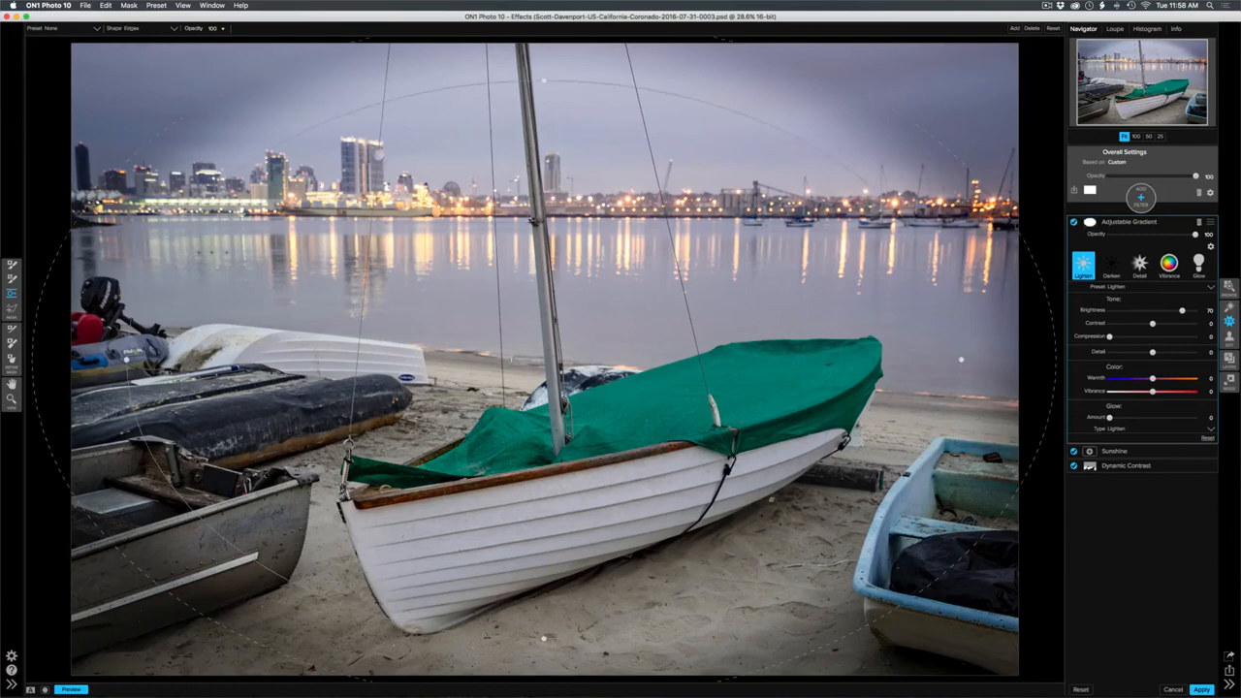
Shape the gradient mask into a tilted ellipse over the white boat's hull and green cover, with a feather reaching far beyond it.
left_click_drag(546, 81, 542, 310)
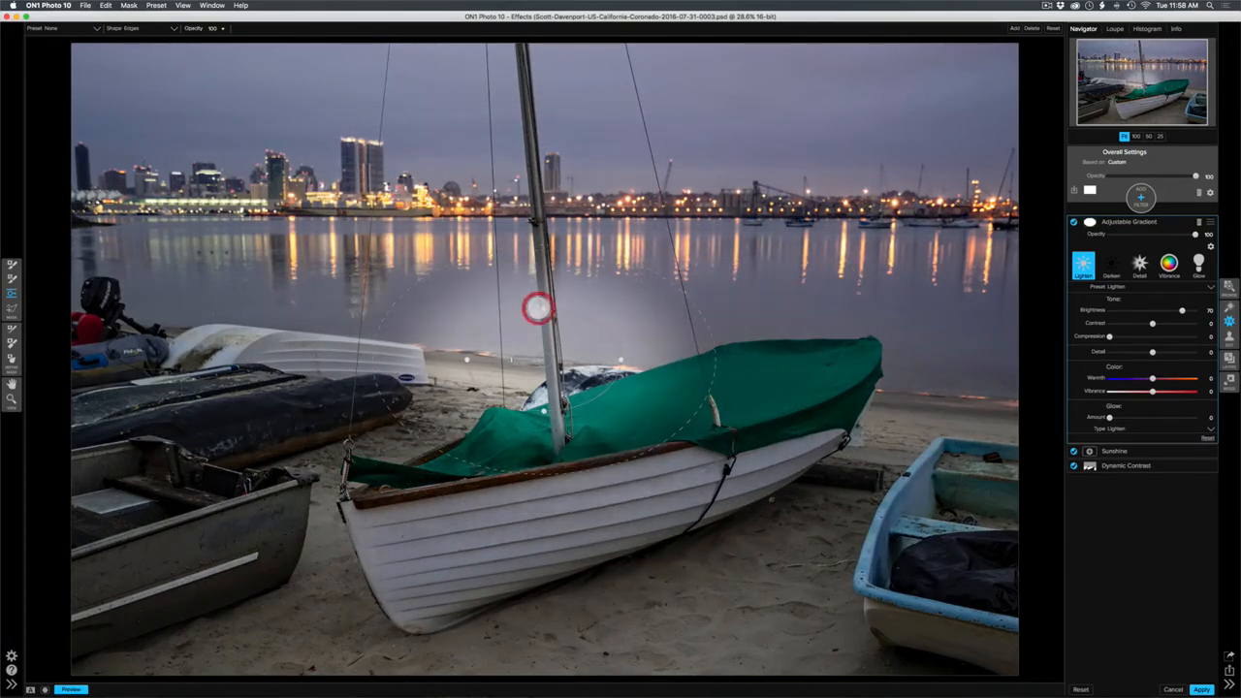
left_click_drag(509, 359, 568, 454)
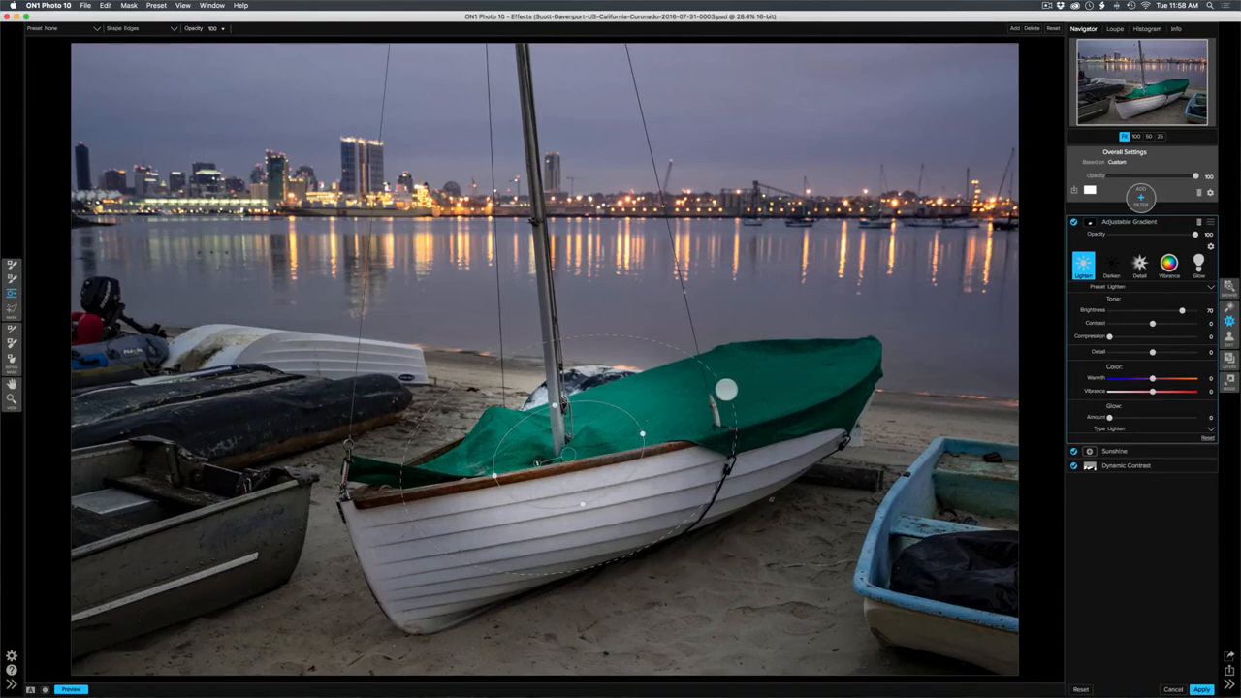
left_click_drag(726, 388, 834, 358)
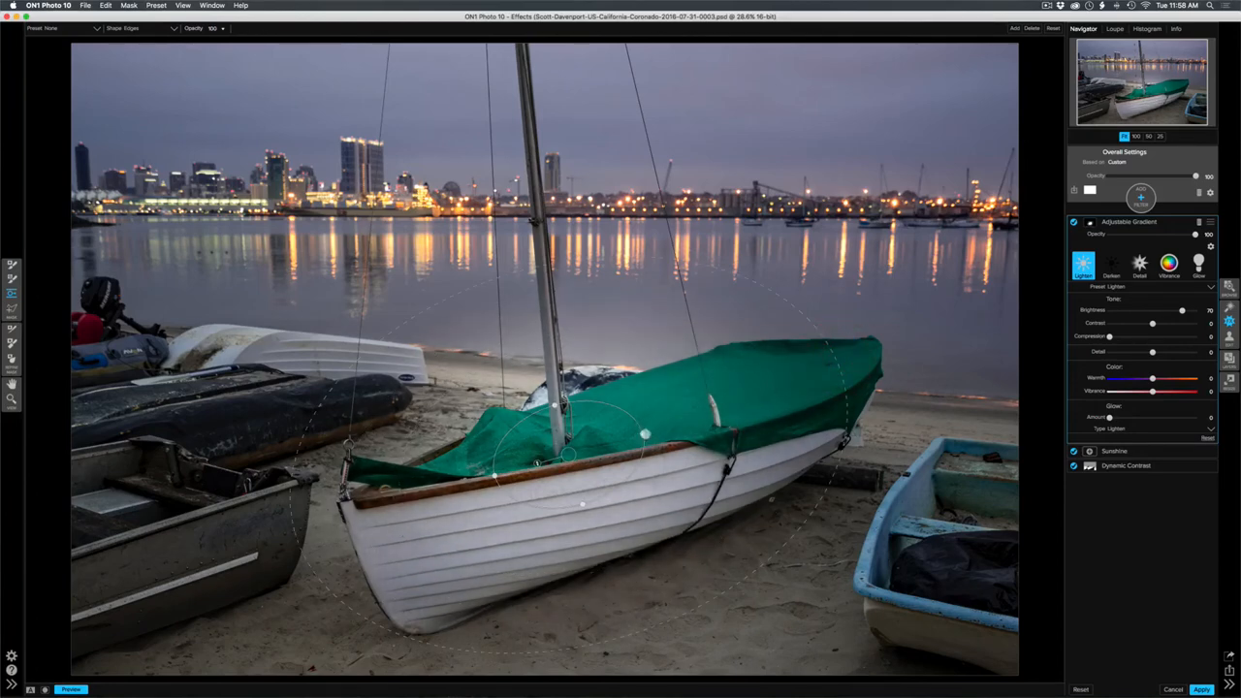
left_click_drag(643, 436, 735, 401)
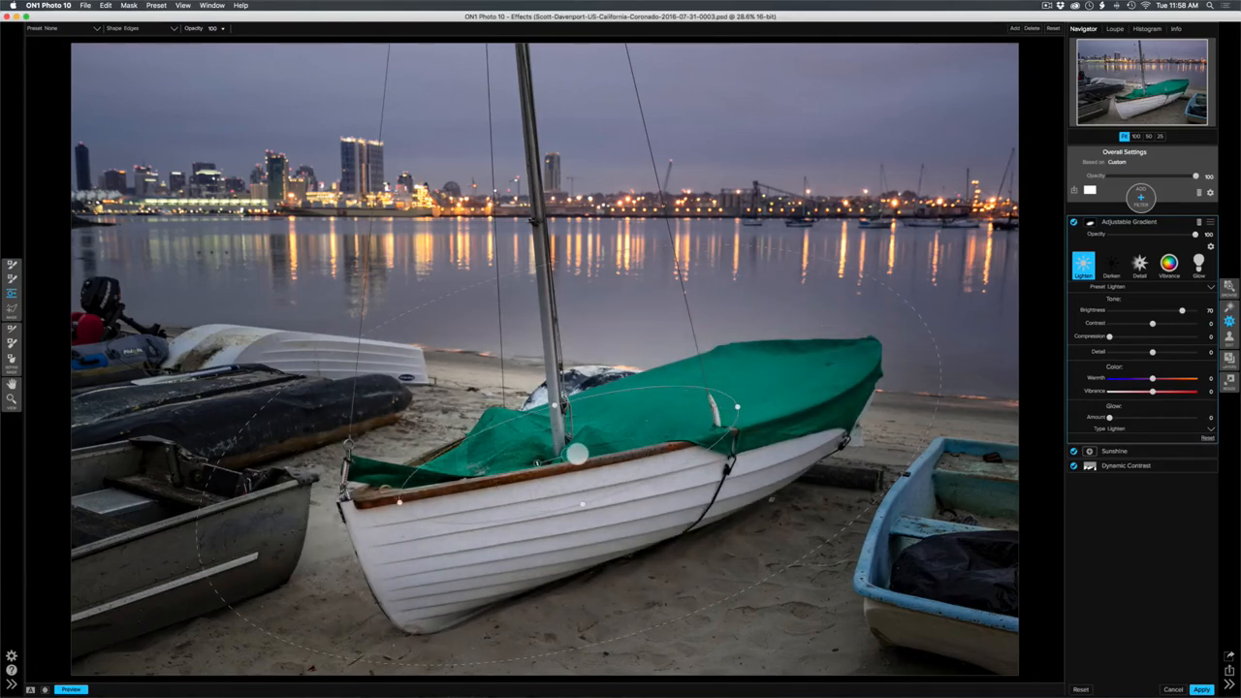
left_click_drag(570, 456, 597, 480)
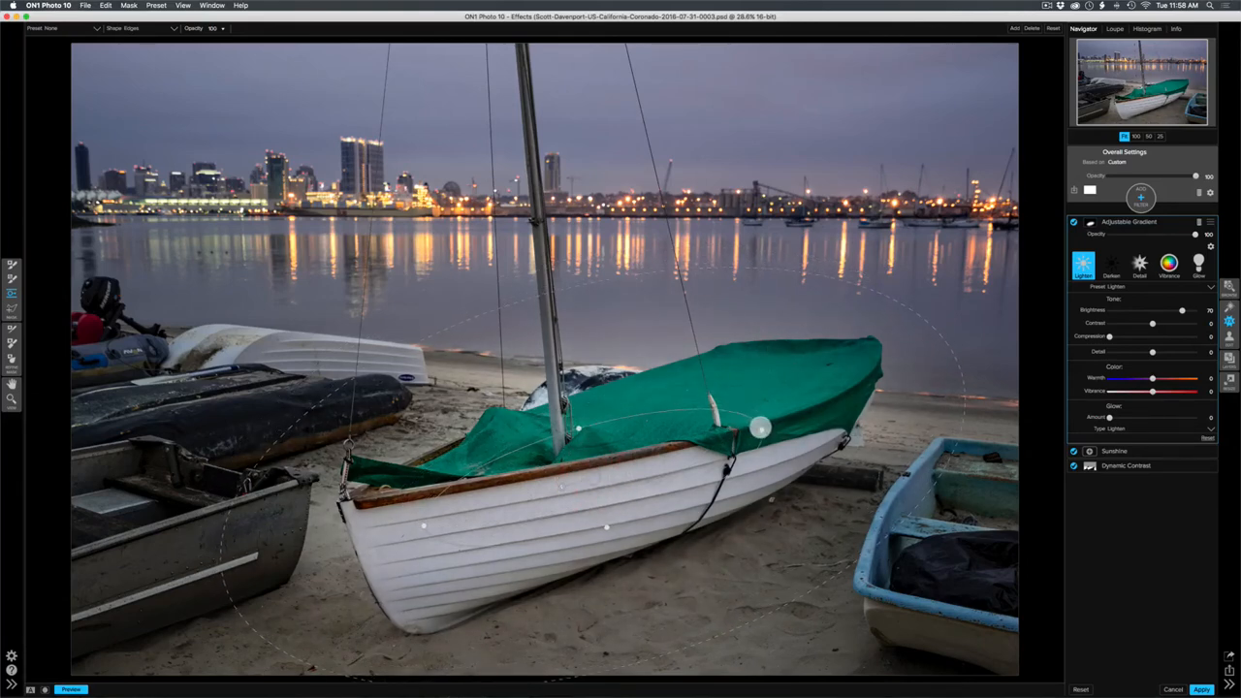
left_click_drag(762, 430, 777, 423)
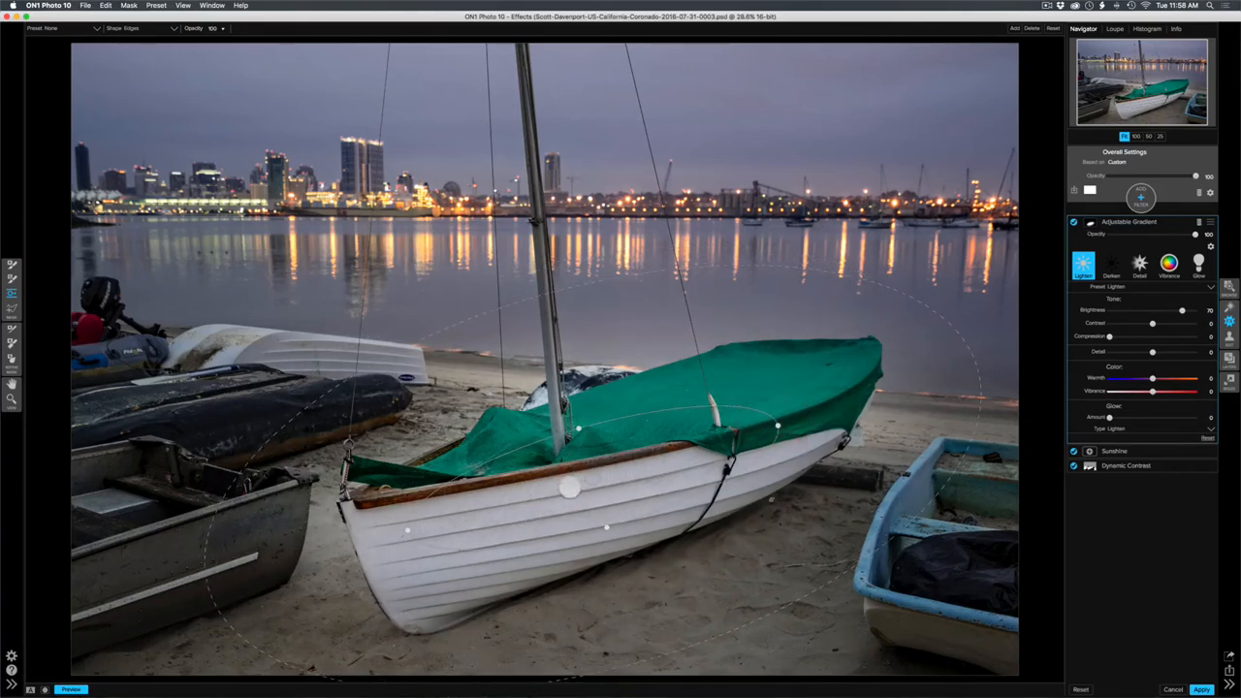
left_click_drag(563, 485, 627, 452)
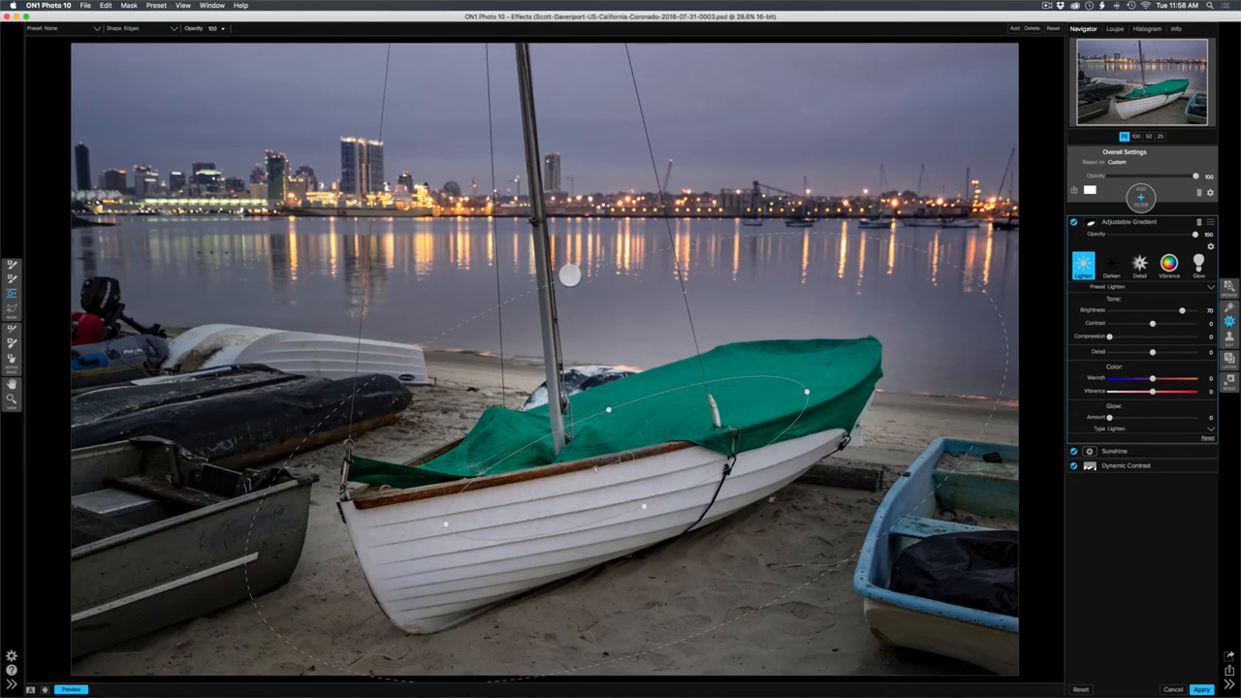
left_click_drag(570, 273, 457, 155)
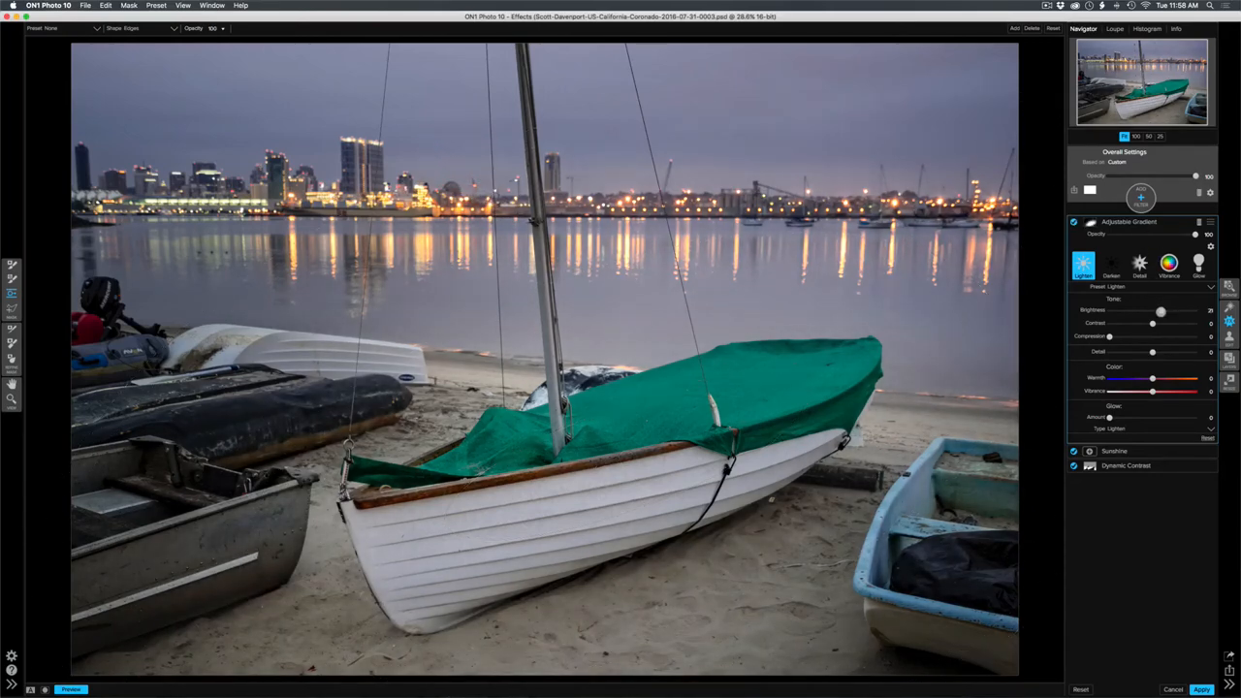
Raise the Adjustable Gradient's Brightness to 100.
left_click(1161, 311)
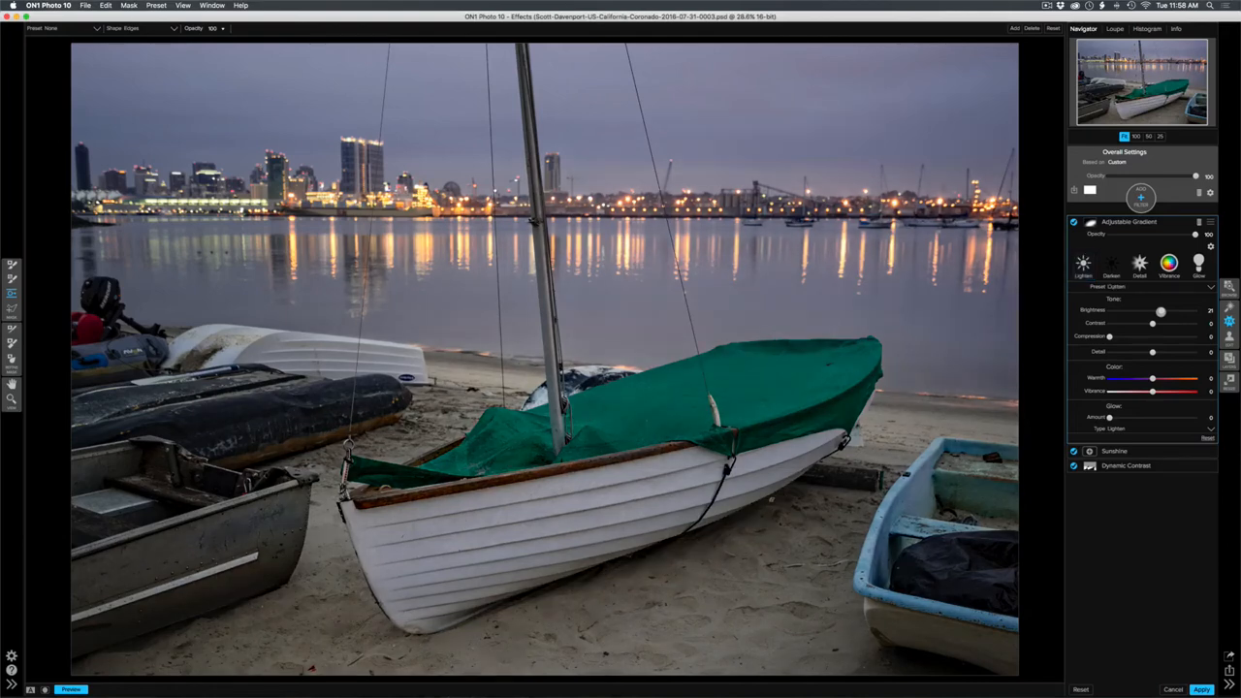
left_click_drag(1163, 311, 1196, 311)
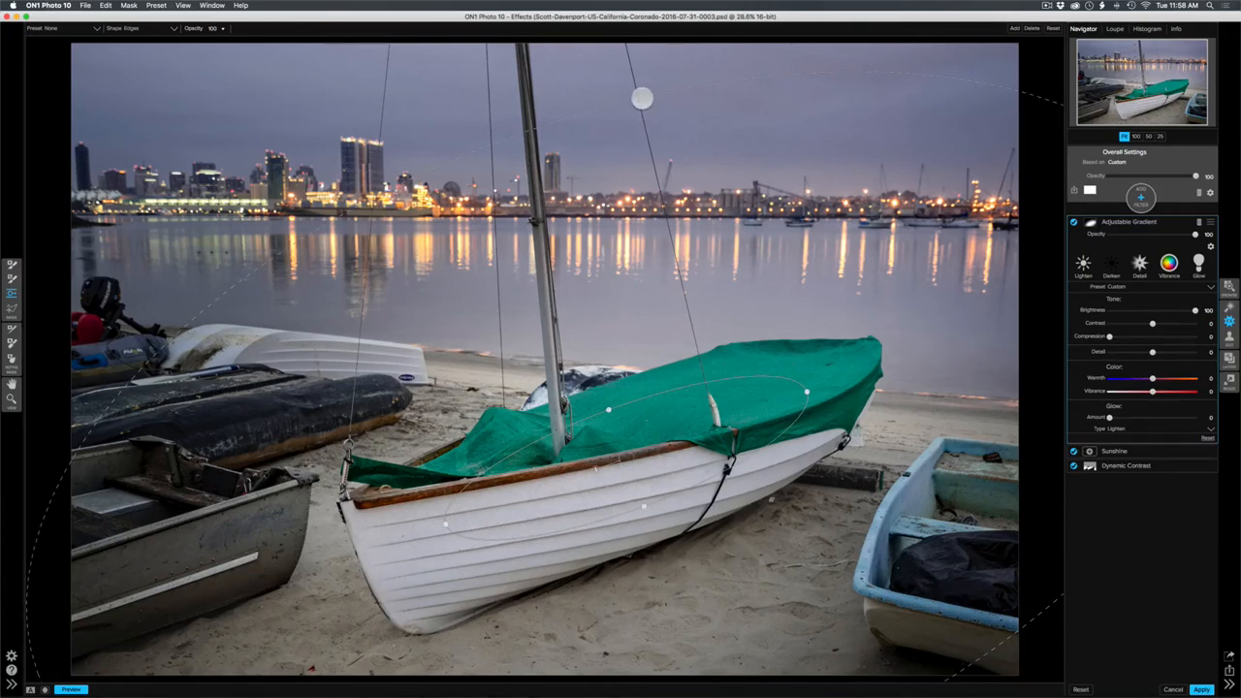
Tighten the gradient mask's feather and set the Adjustable Gradient to Brightness 33, Warmth 12 and Vibrance 8.
left_click_drag(642, 98, 661, 154)
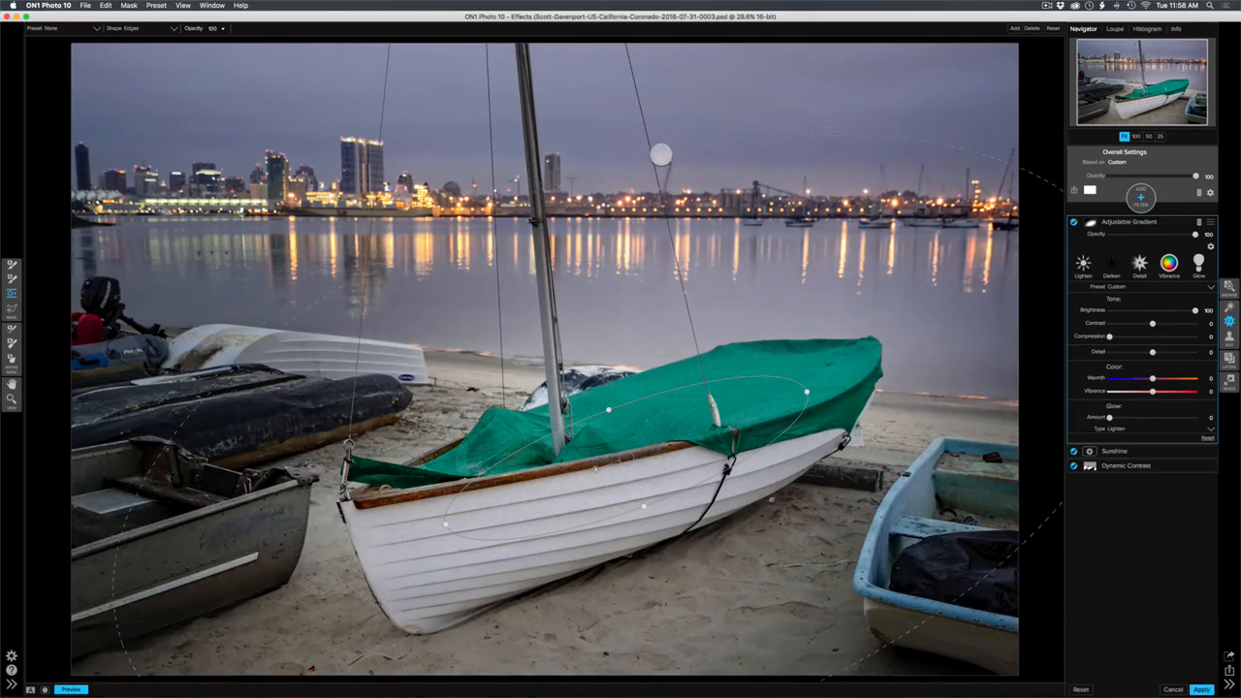
left_click(1160, 309)
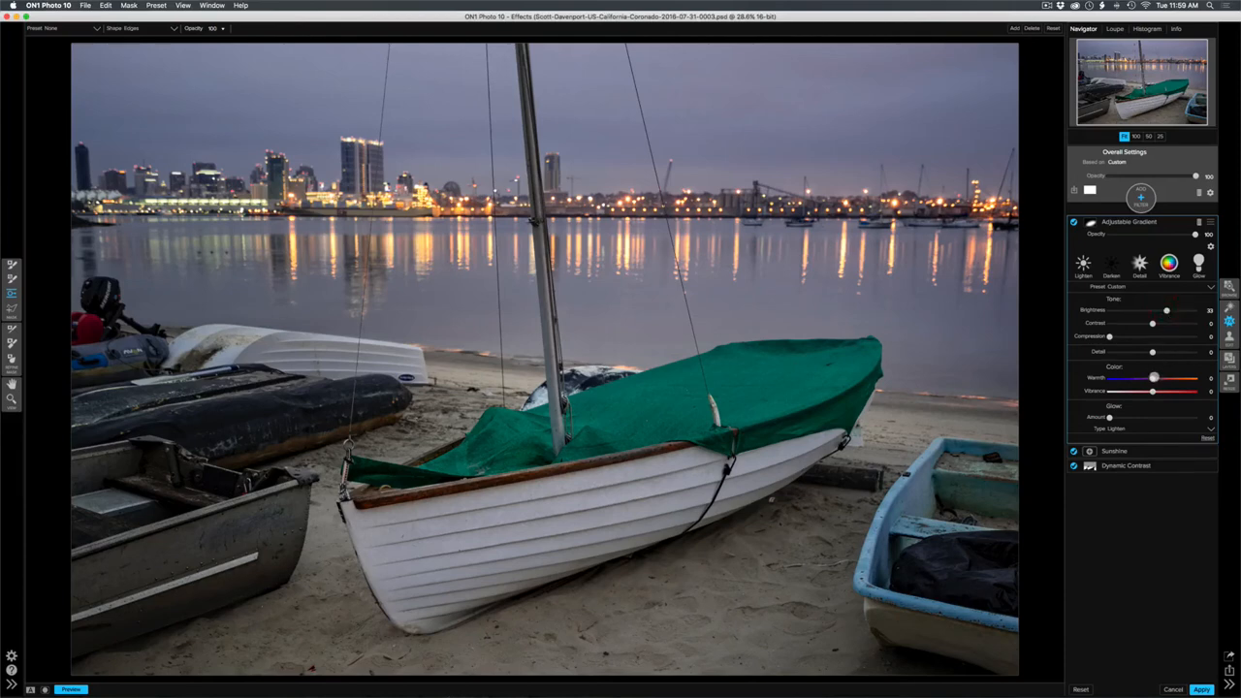
left_click_drag(1157, 377, 1162, 377)
left_click(1075, 222)
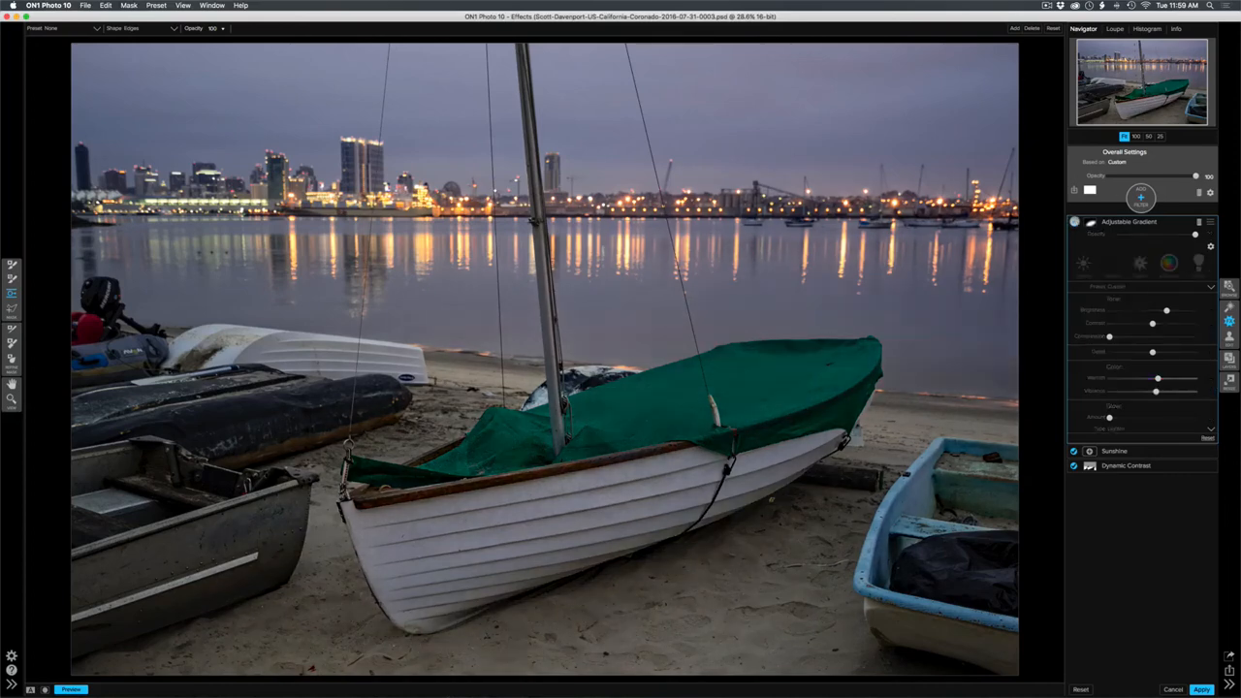
left_click(1075, 222)
Shift the gradient ellipse slightly down on the white boat, pull its feather in closer, and compare with and without the filter.
mouse_move(685, 377)
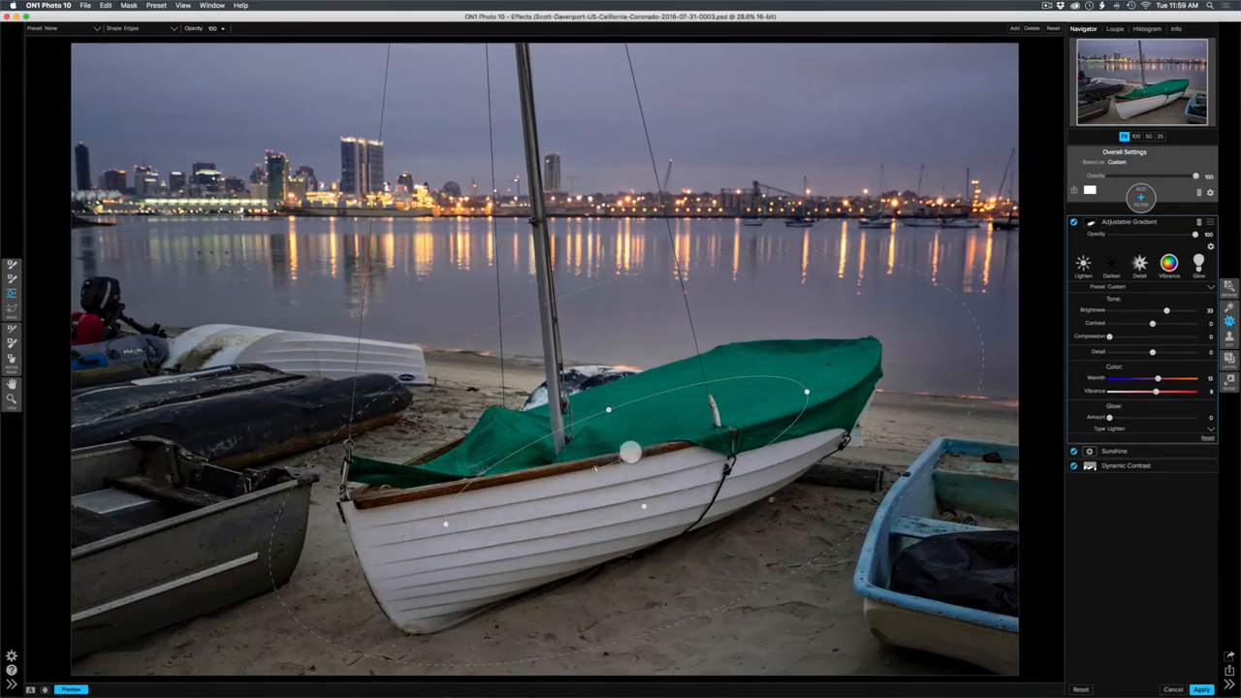
left_click_drag(630, 458, 630, 467)
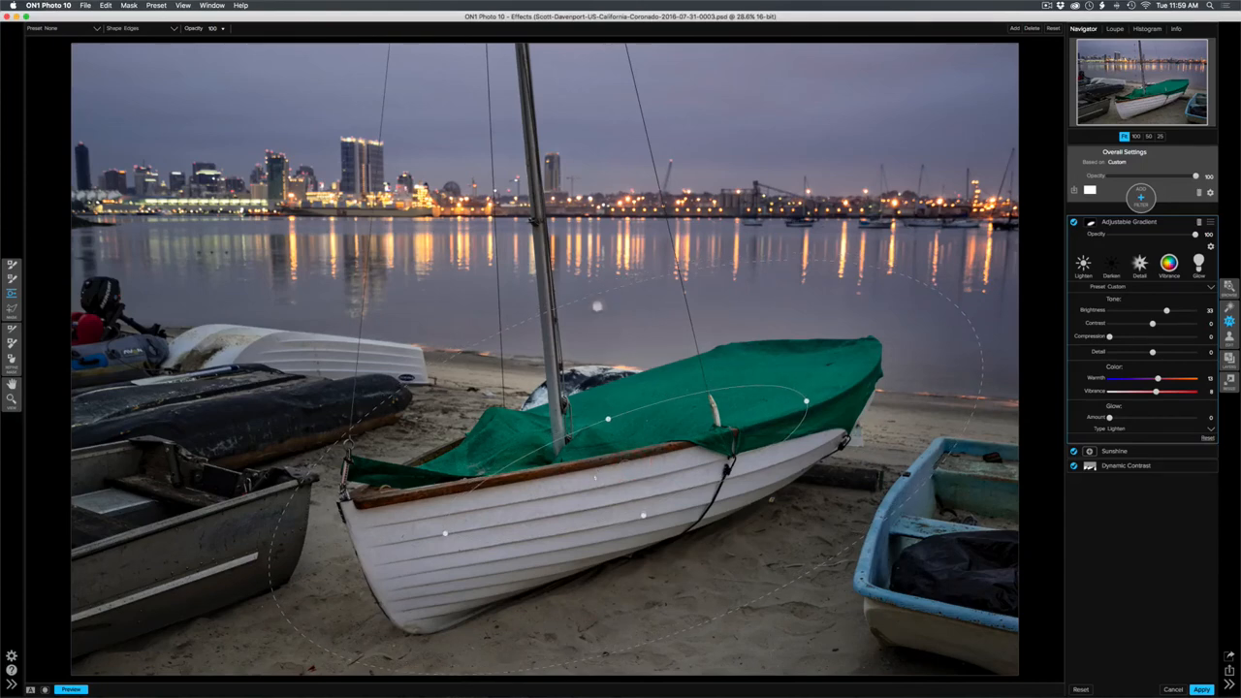
left_click_drag(593, 296, 604, 330)
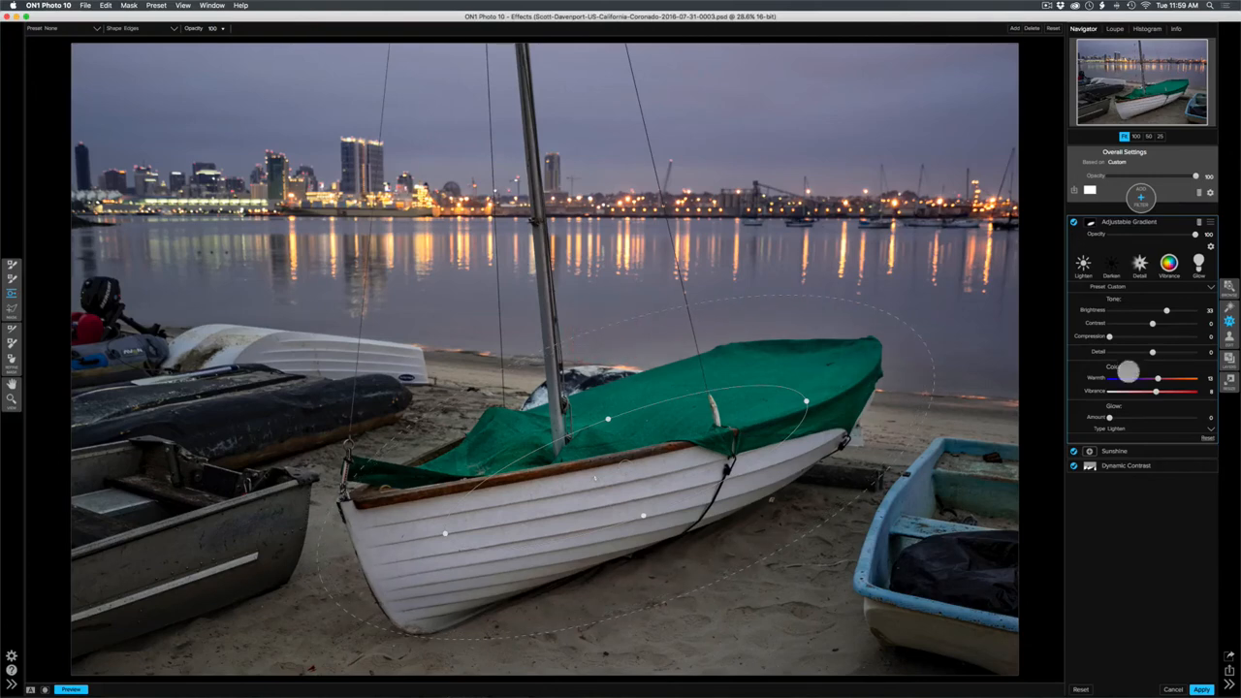
left_click(1073, 222)
left_click(1073, 222)
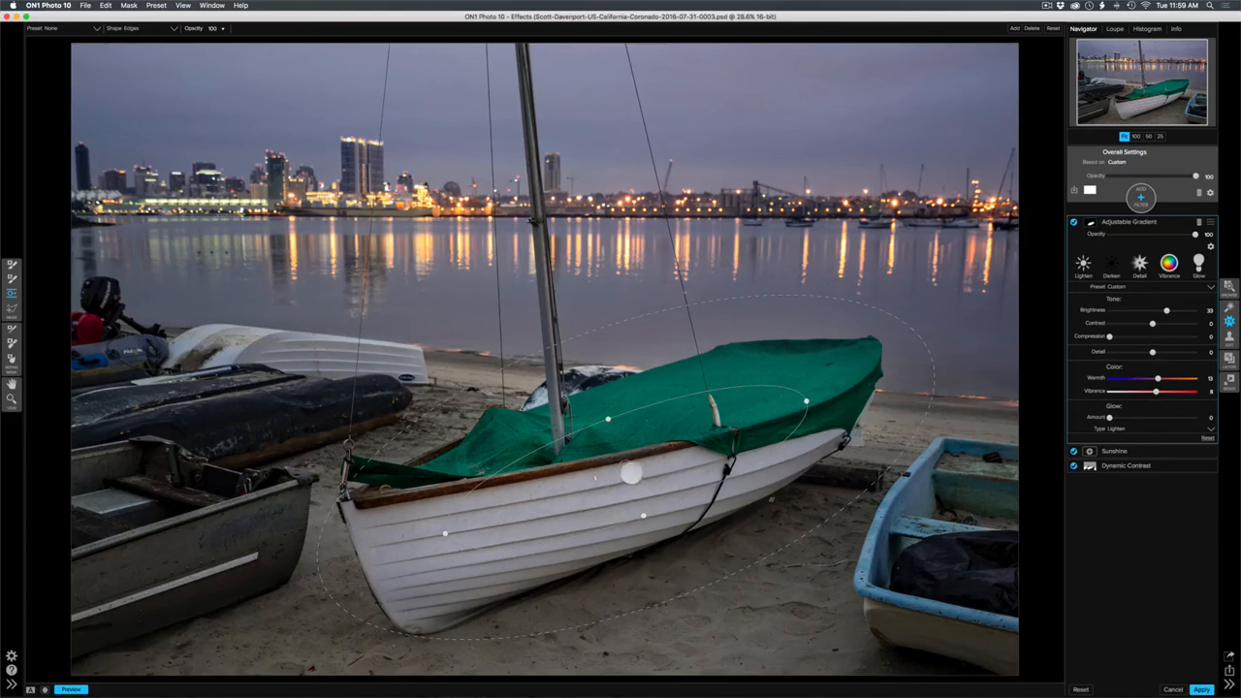
Move the gradient ellipse down and left over the white hull towards the bow, and compare the photo with and without the effect.
left_click_drag(623, 471, 594, 495)
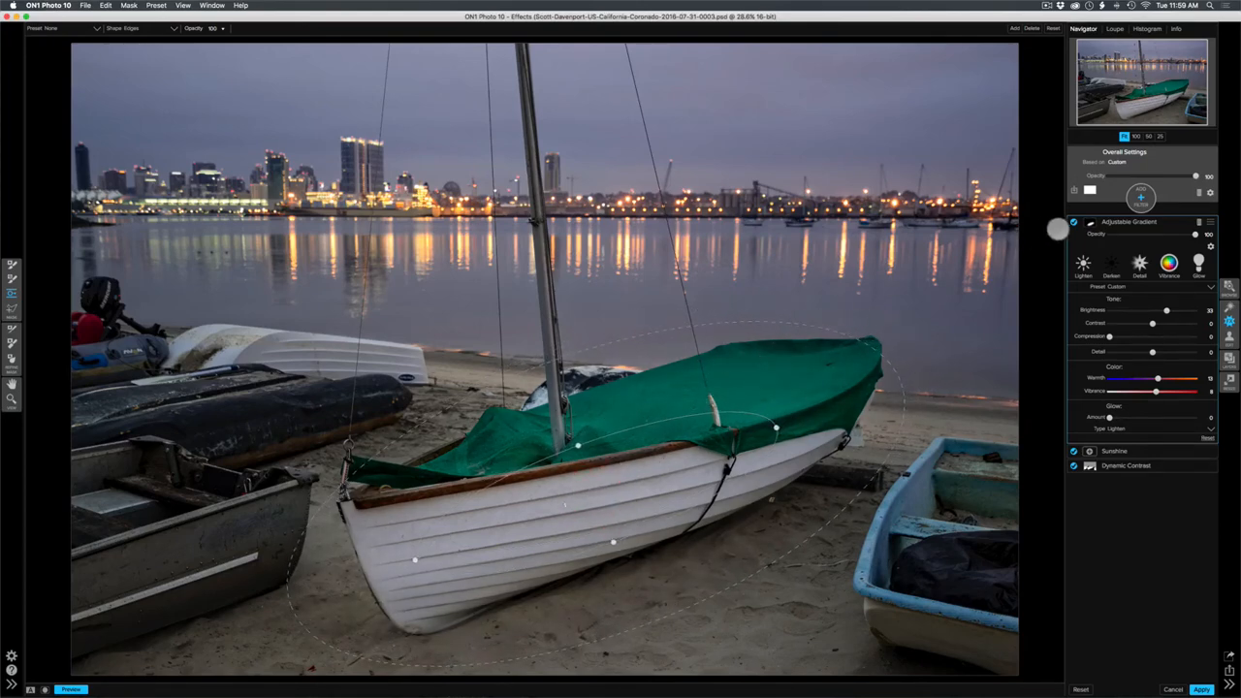
left_click(1074, 222)
left_click(1073, 222)
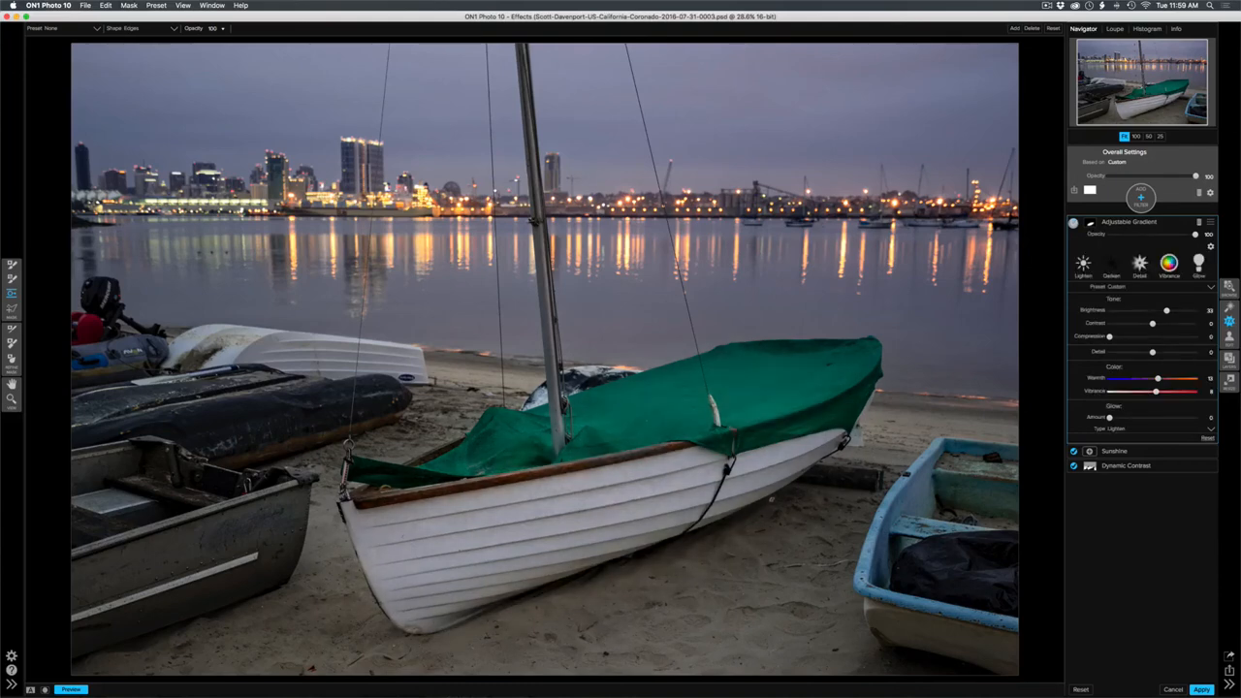
left_click(1074, 222)
left_click(1074, 222)
Add a Vignette filter with Size 60 and Feather 53, and compare the result with the original photo.
left_click(1141, 199)
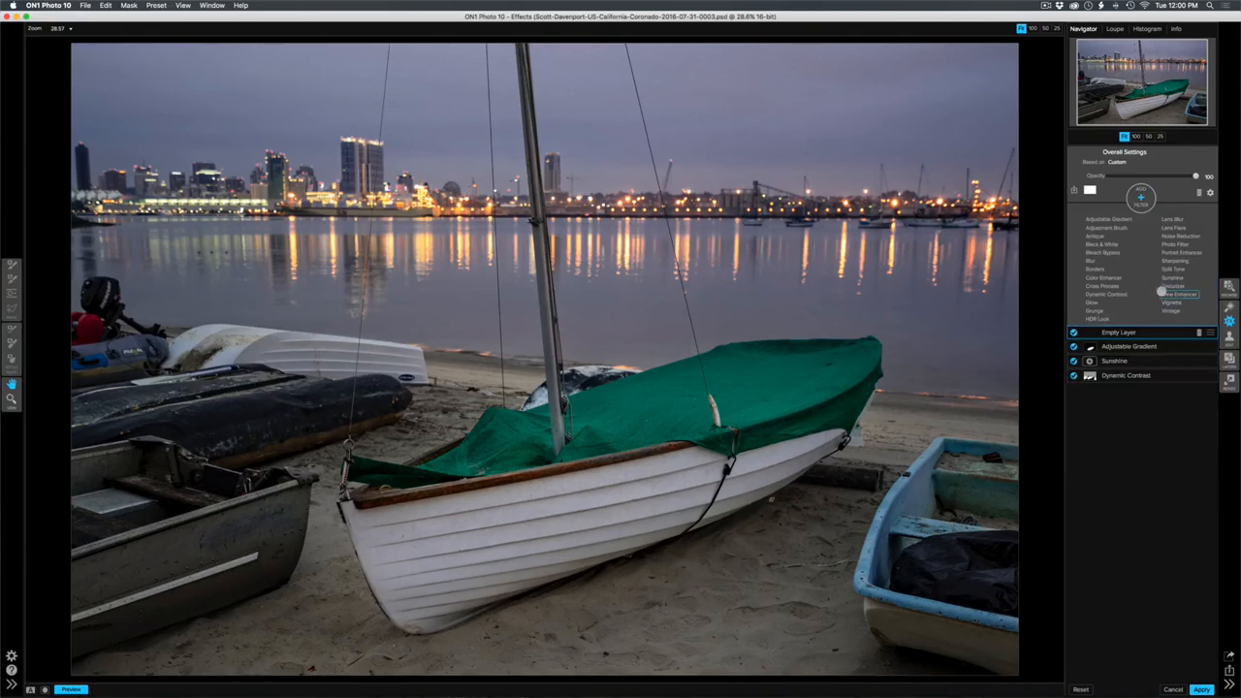
left_click(1168, 303)
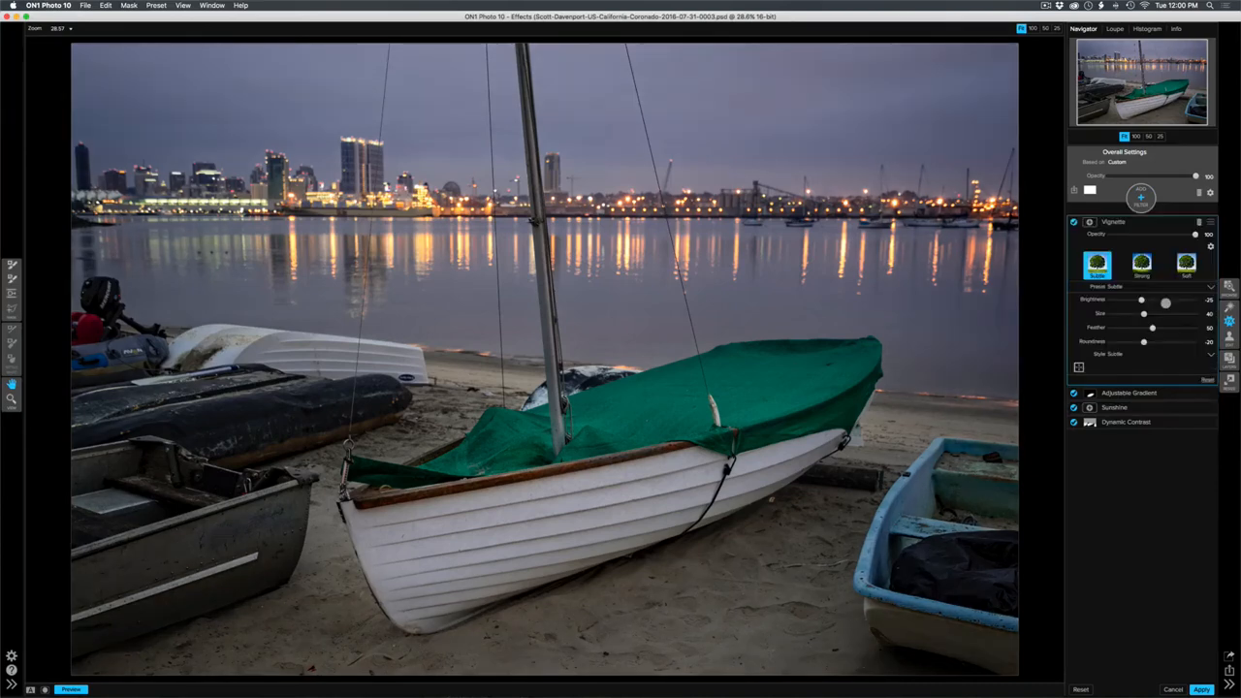
left_click(1107, 329)
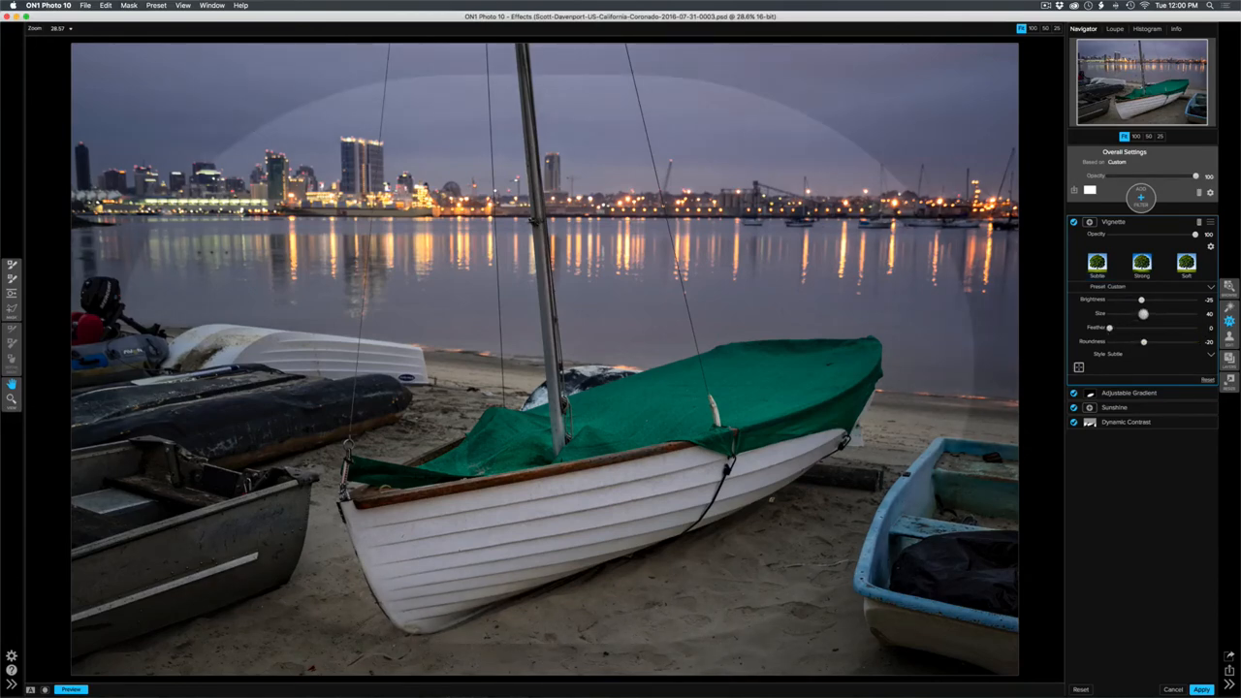
left_click_drag(1143, 314, 1162, 313)
left_click(1154, 329)
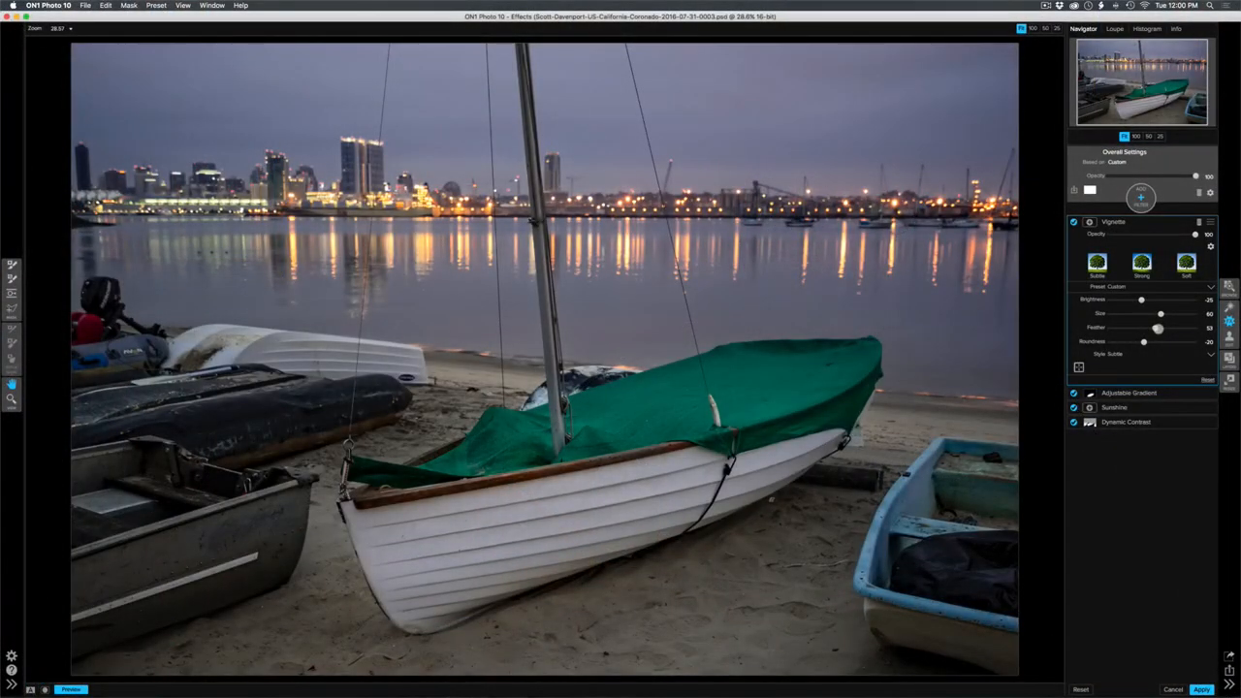
key("backslash")
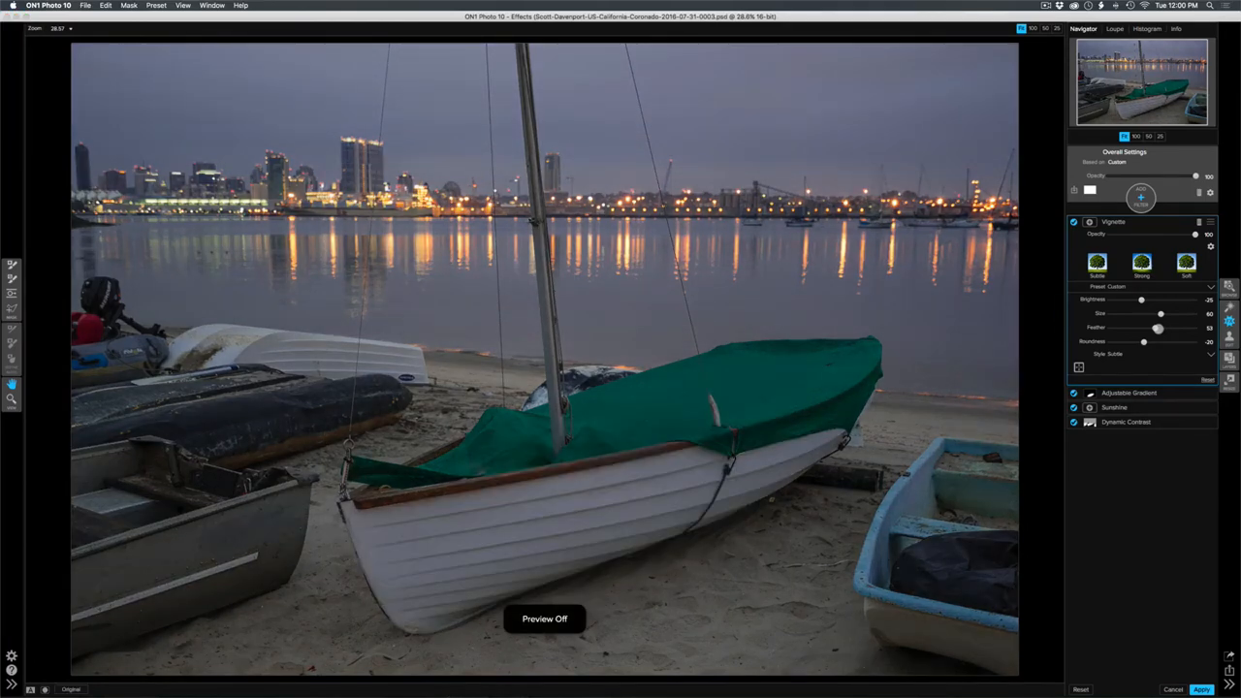
key("backslash")
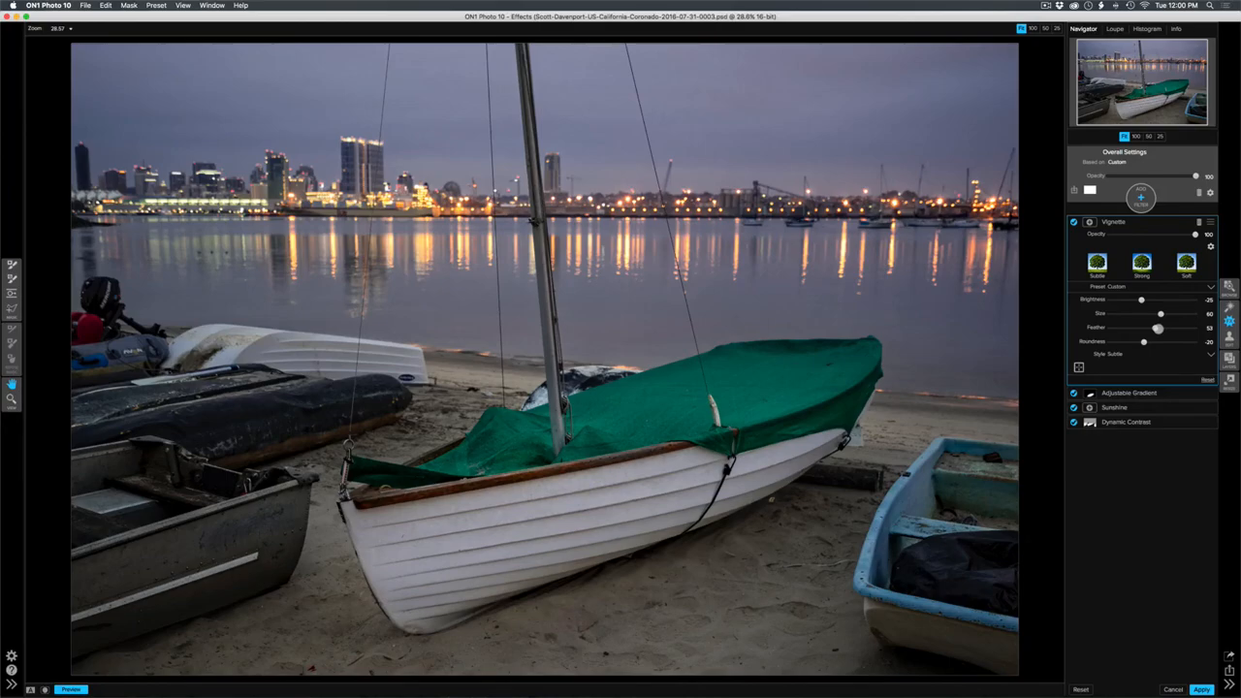